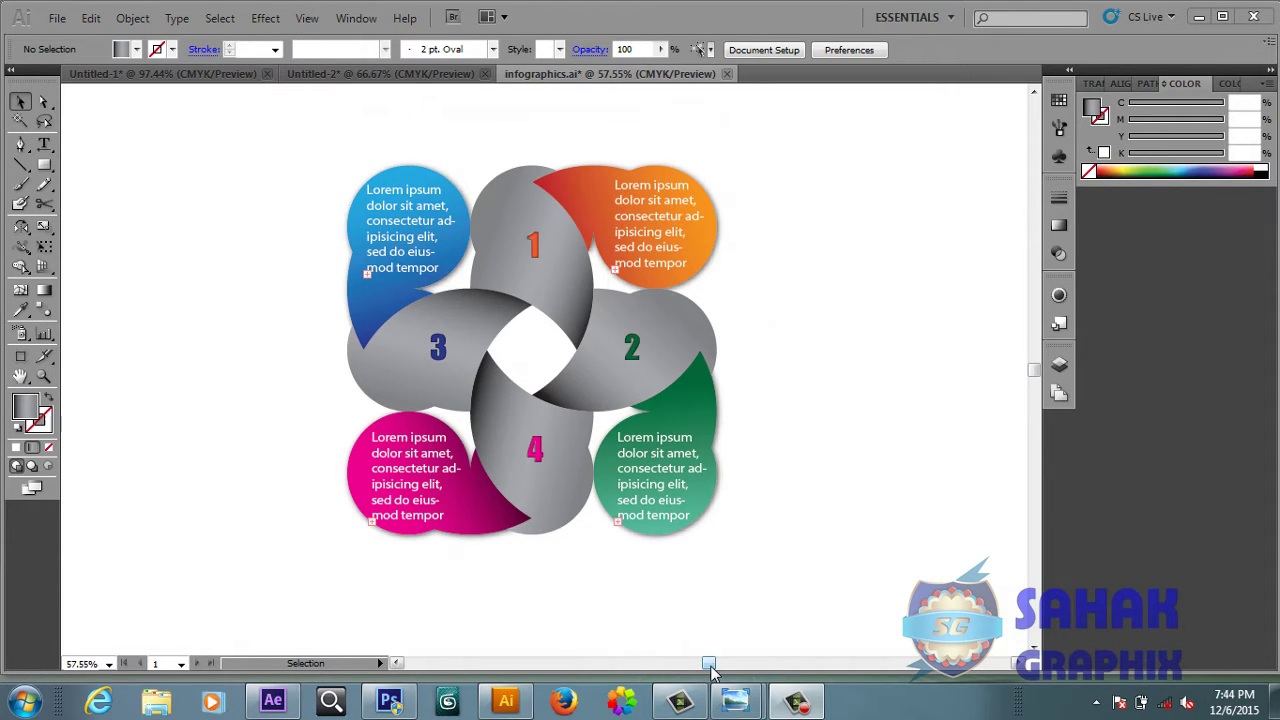
# - Turn on the grid across the canvas
pyautogui.moveTo(708, 664)
pyautogui.mouseDown()
pyautogui.moveTo(687, 665)
pyautogui.moveTo(714, 668)
pyautogui.mouseUp()
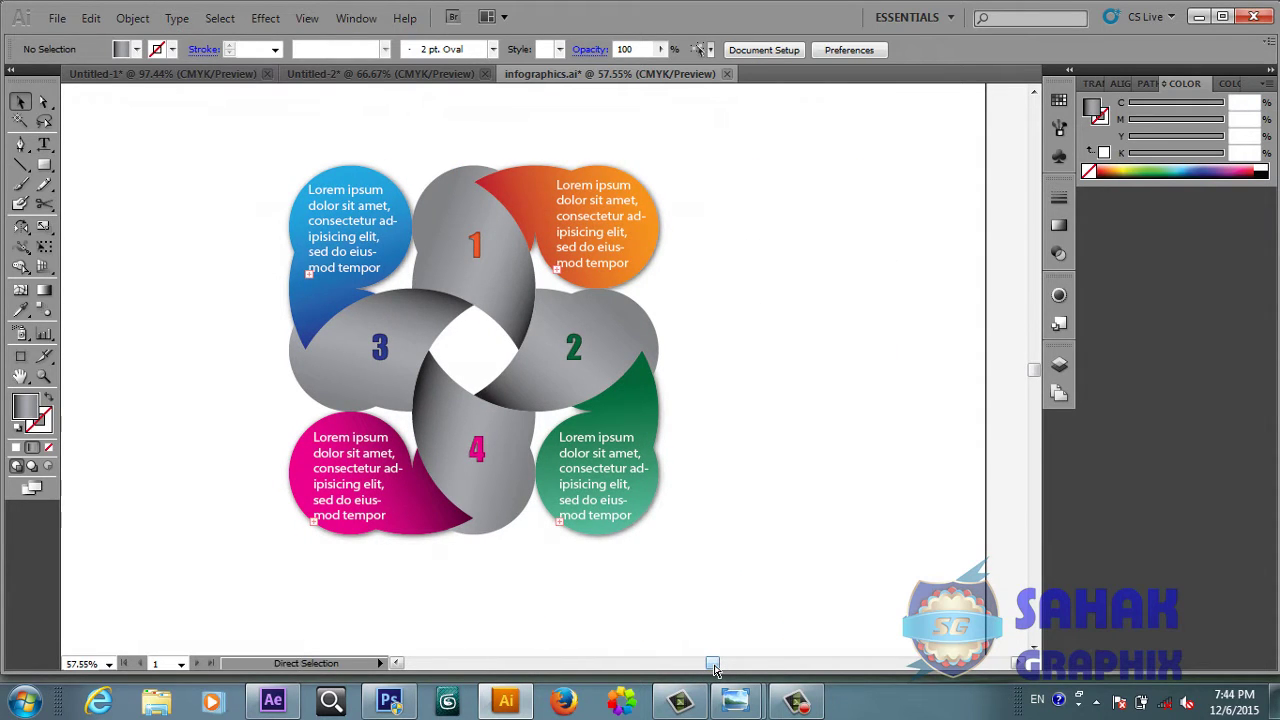
pyautogui.hotkey('ctrl', "'")
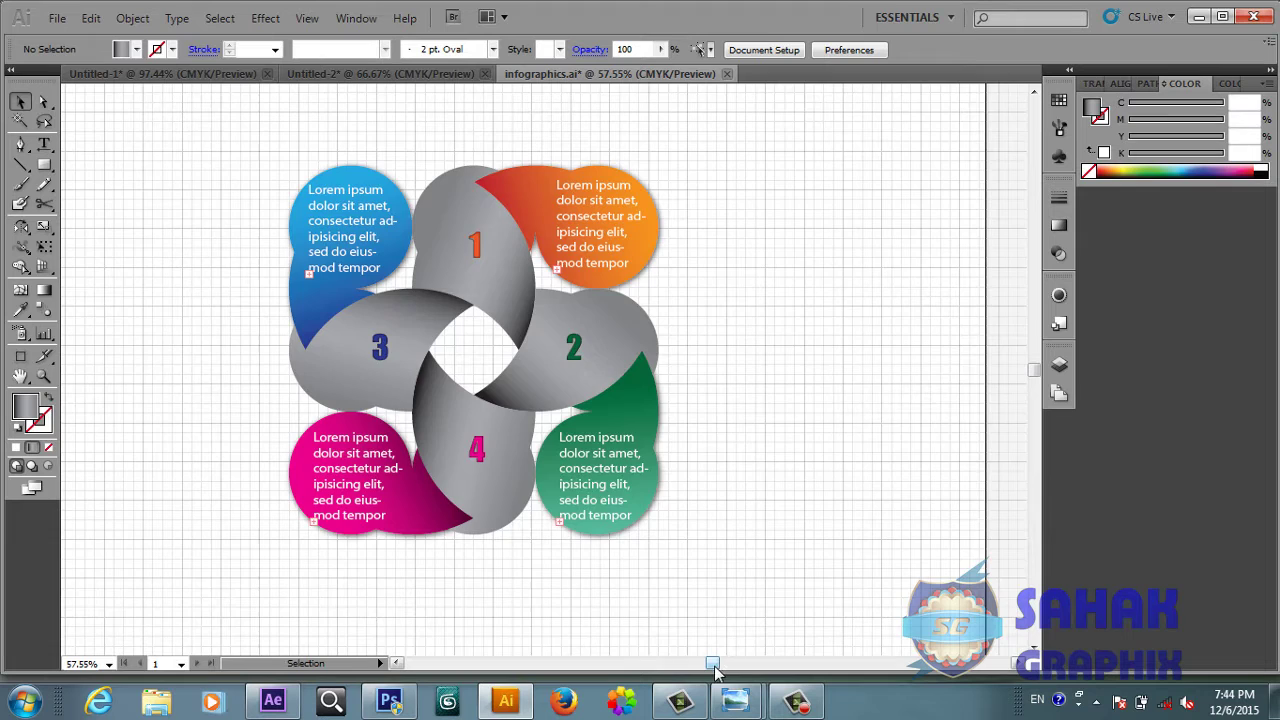
pyautogui.moveTo(714, 668)
pyautogui.mouseDown()
pyautogui.moveTo(741, 672)
pyautogui.moveTo(716, 672)
pyautogui.mouseUp()
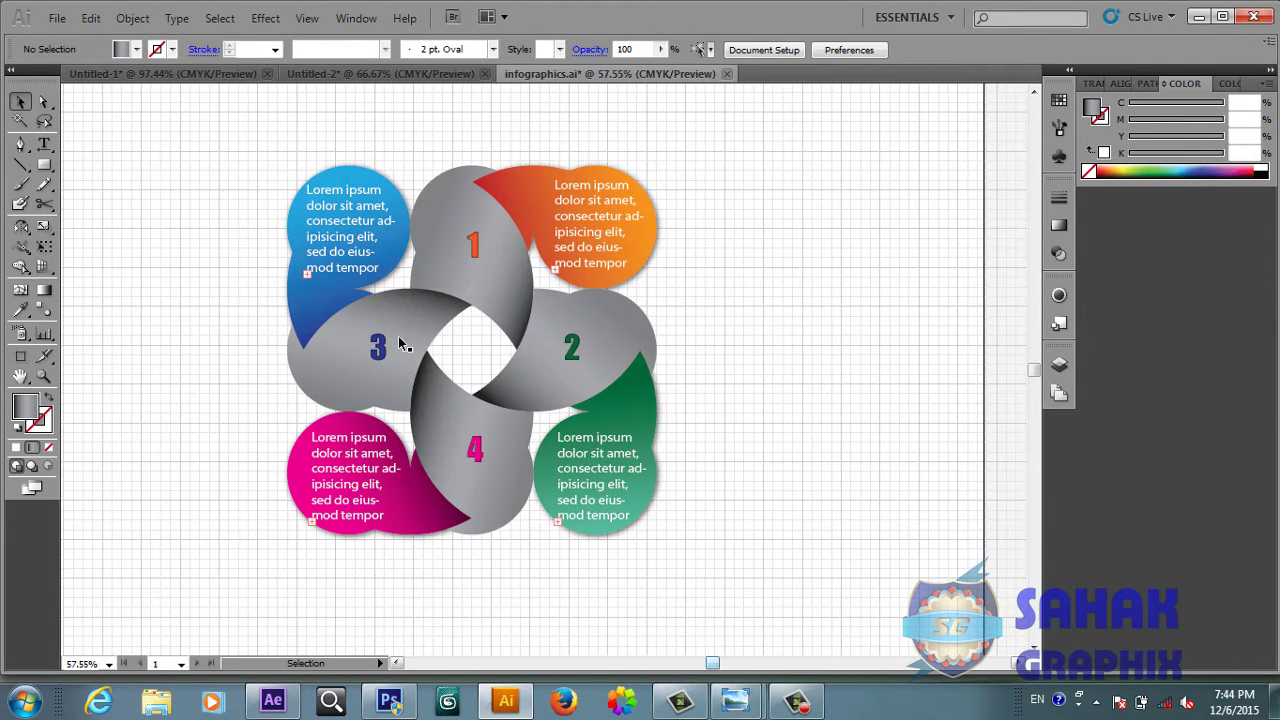
# - Move the whole finished infographic up and to the right
pyautogui.moveTo(212, 149)
pyautogui.mouseDown()
pyautogui.moveTo(677, 443)
pyautogui.moveTo(718, 544)
pyautogui.mouseUp()
pyautogui.moveTo(455, 472); pyautogui.dragTo(763, 381)
pyautogui.click(388, 588)
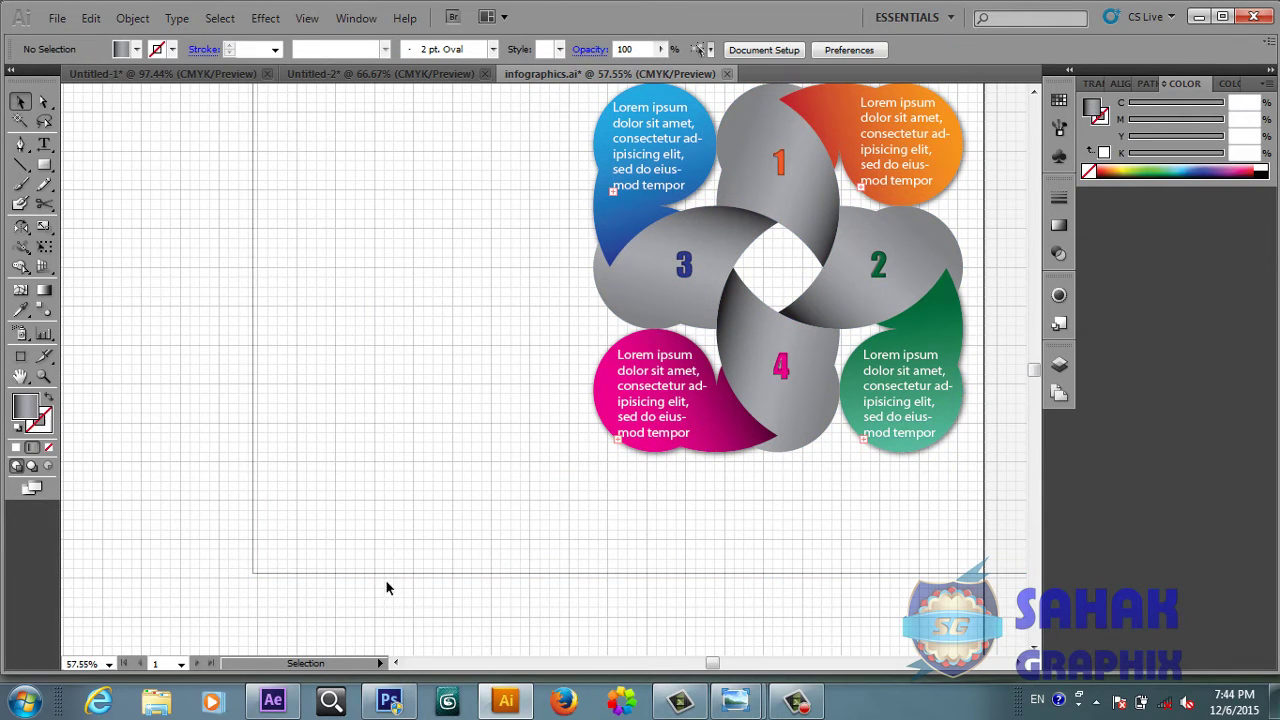
pyautogui.hotkey('ctrl', '-')
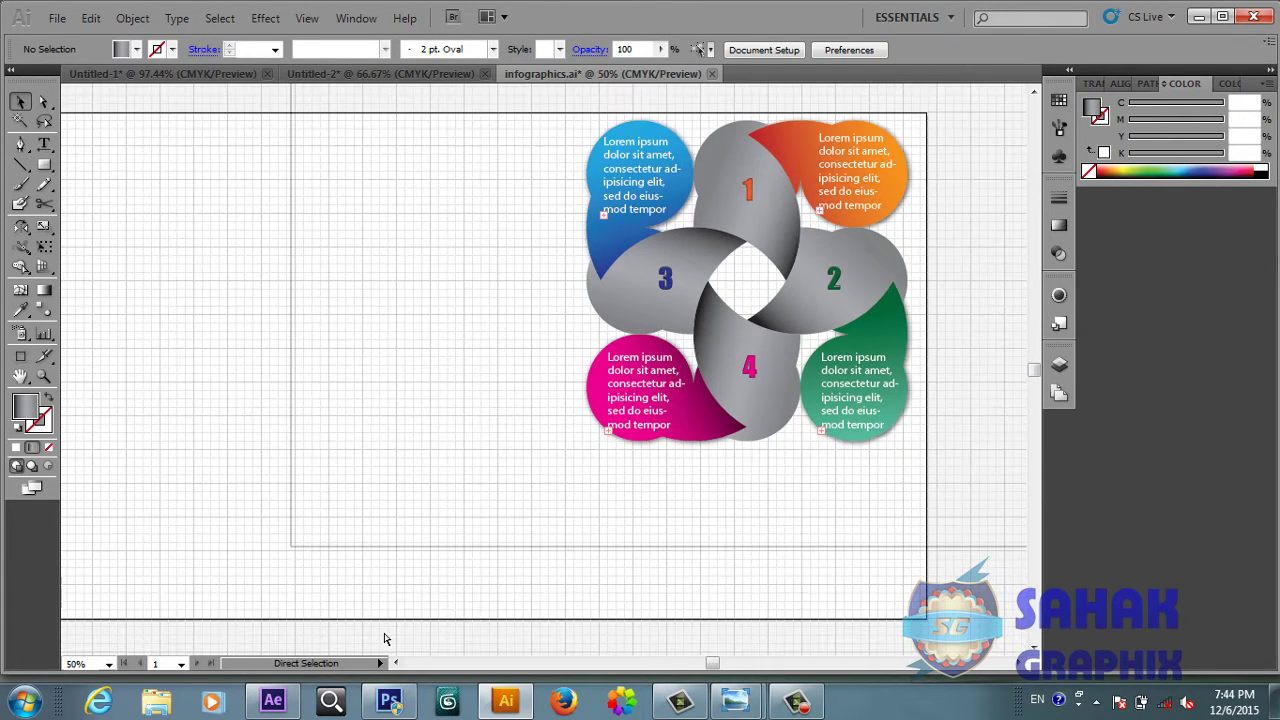
pyautogui.hotkey('ctrl', '-')
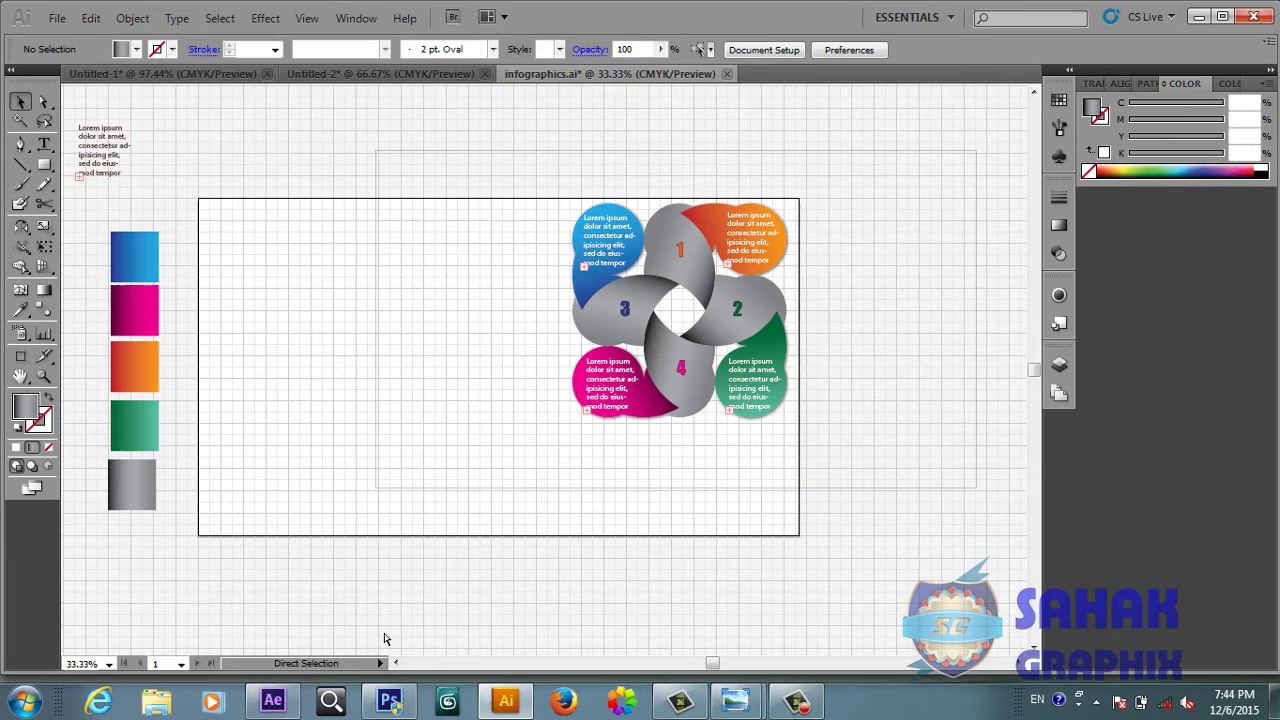
pyautogui.hotkey('ctrl', '+')
pyautogui.hotkey('ctrl', '+')
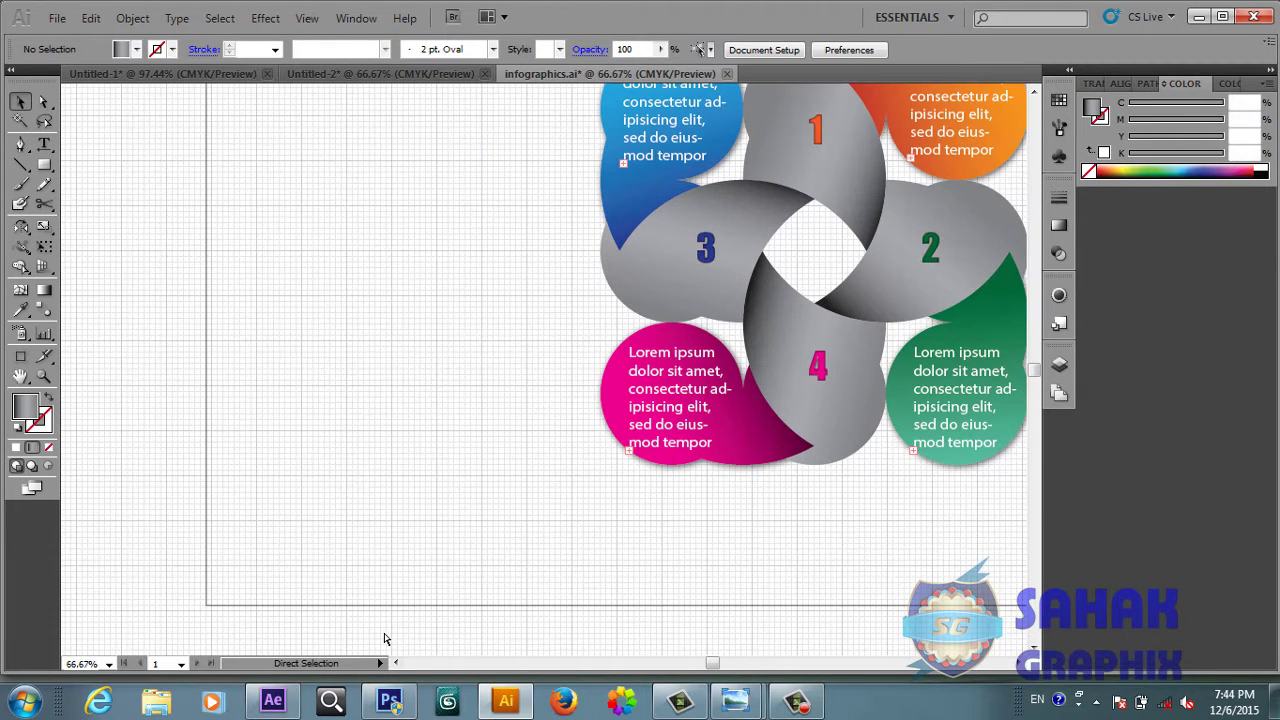
# - Delete the leftover rectangle outline and zoom to actual size
pyautogui.click(347, 603)
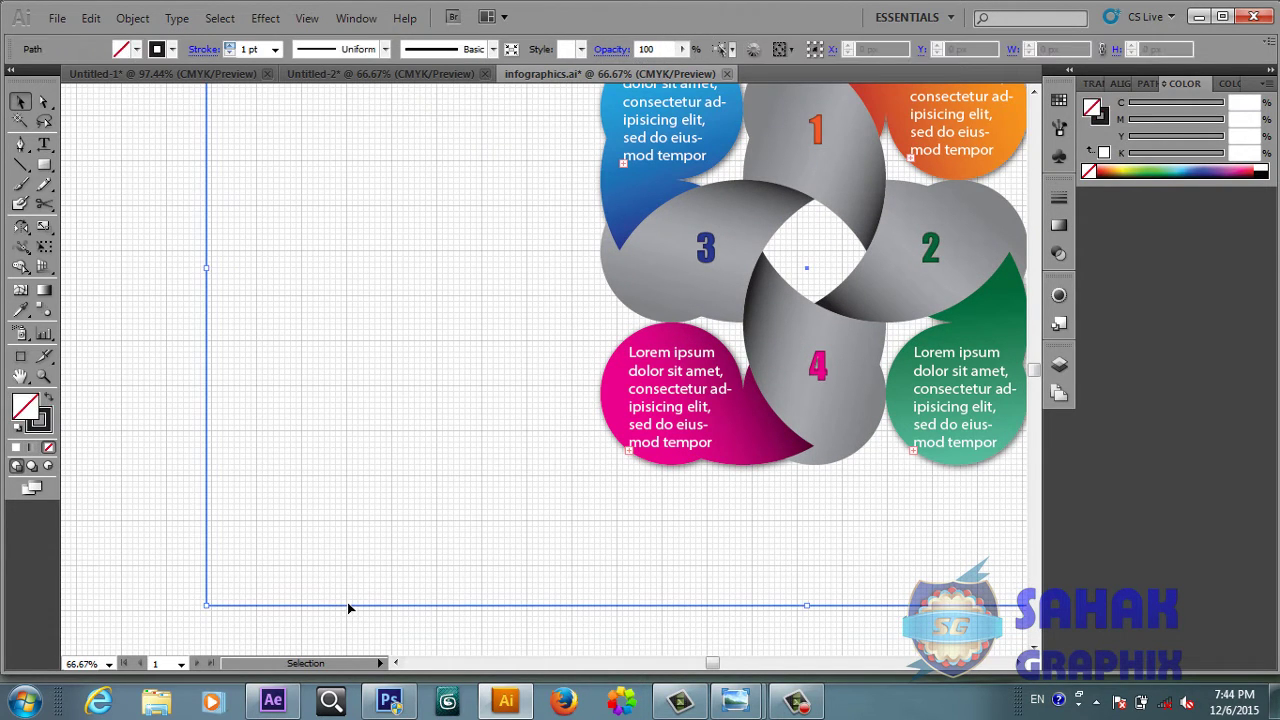
pyautogui.press('Delete')
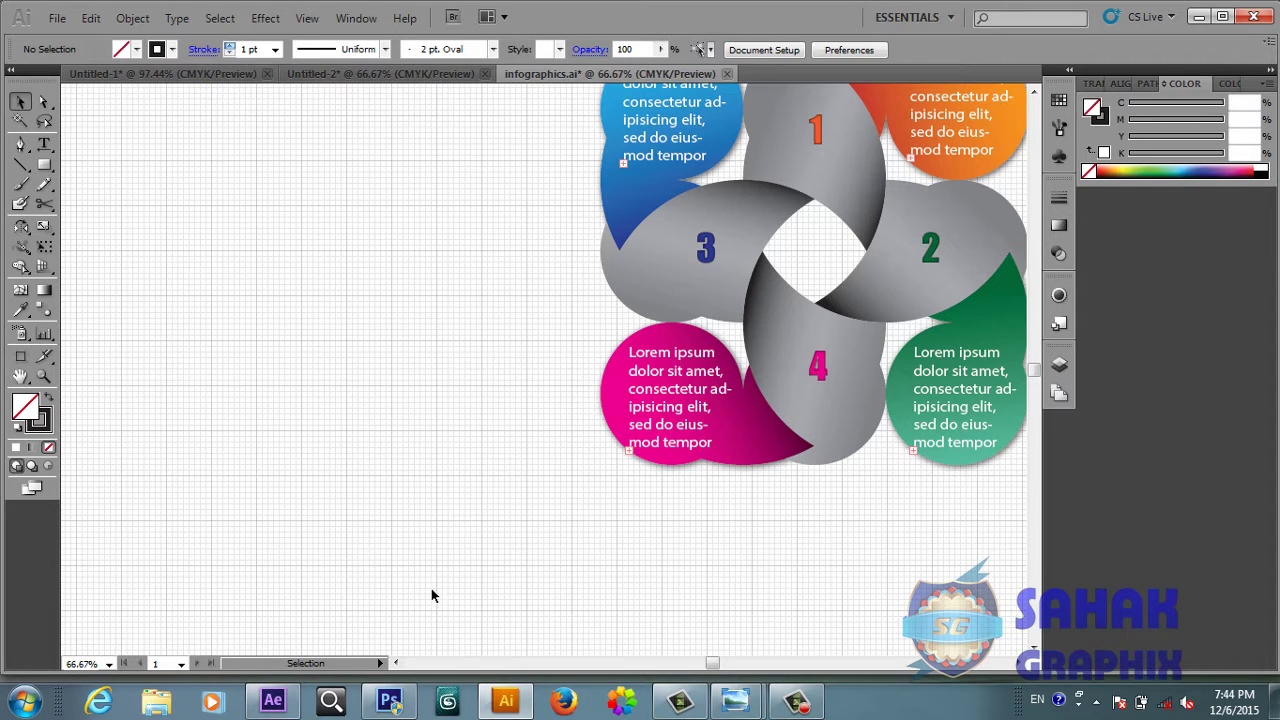
pyautogui.moveTo(708, 665); pyautogui.dragTo(703, 668)
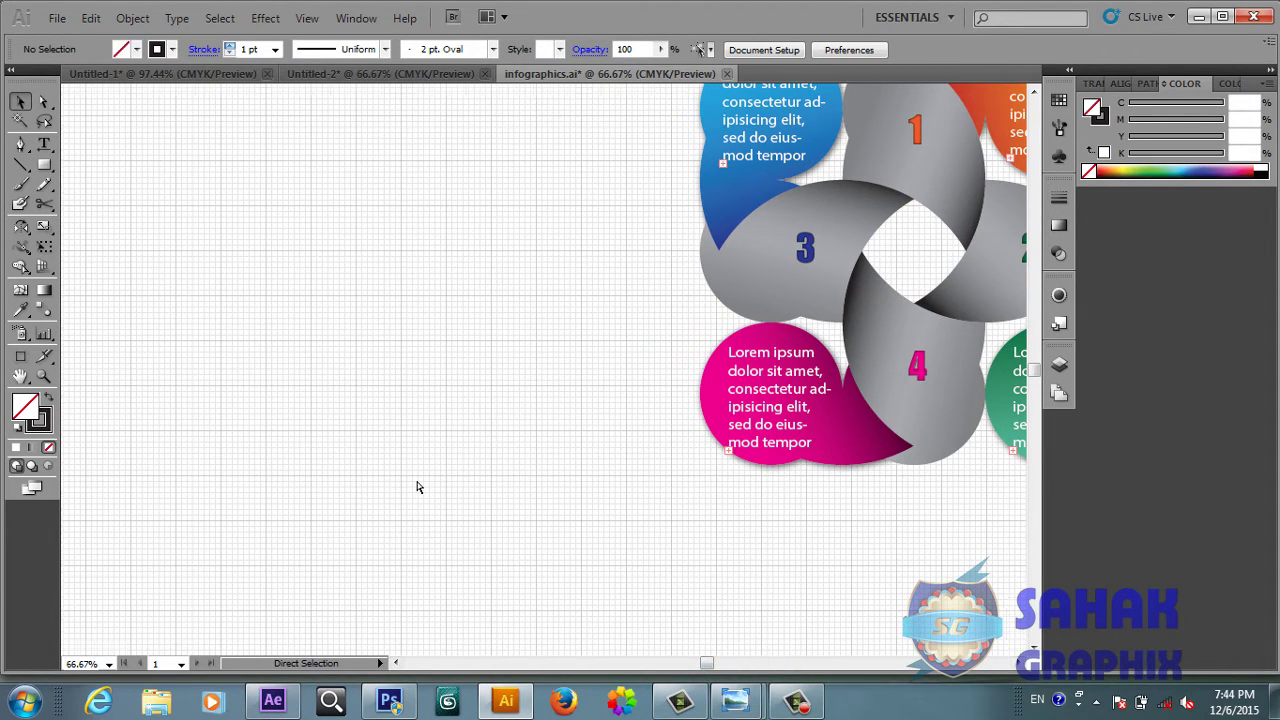
pyautogui.hotkey('ctrl', '+')
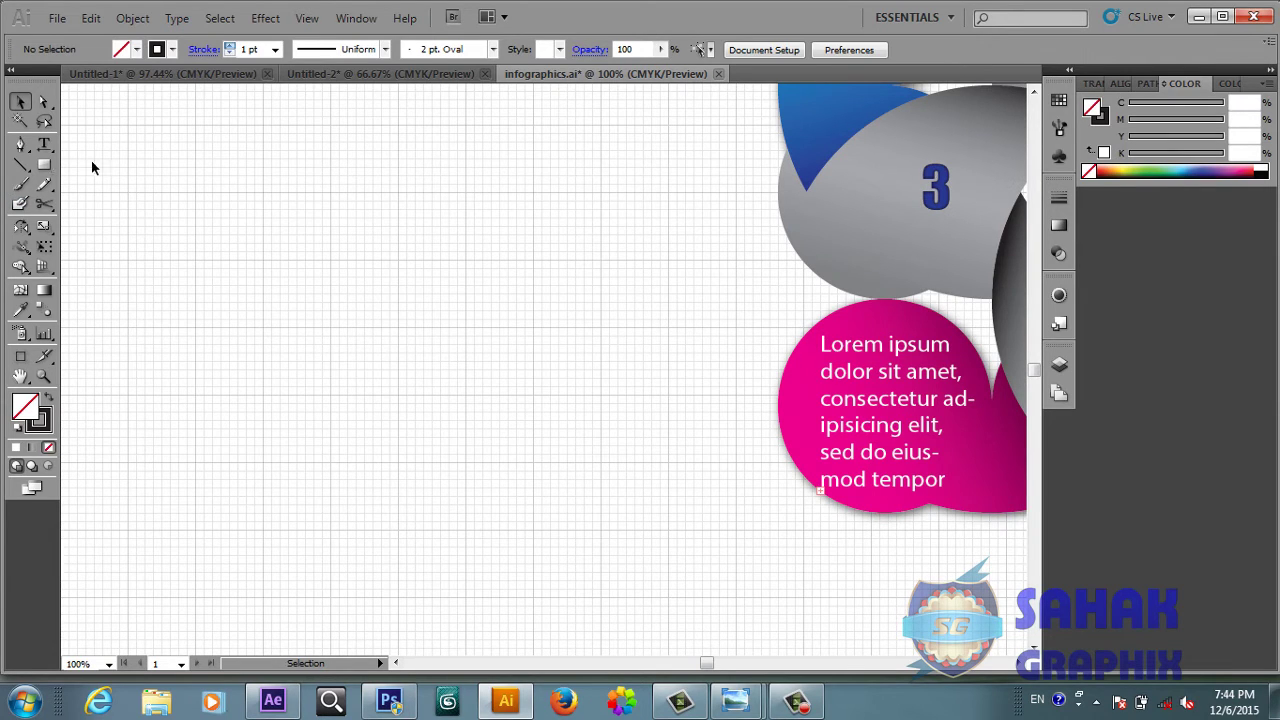
# - Draw two equal overlapping circles side by side along the top with the Ellipse tool
pyautogui.click(49, 172)
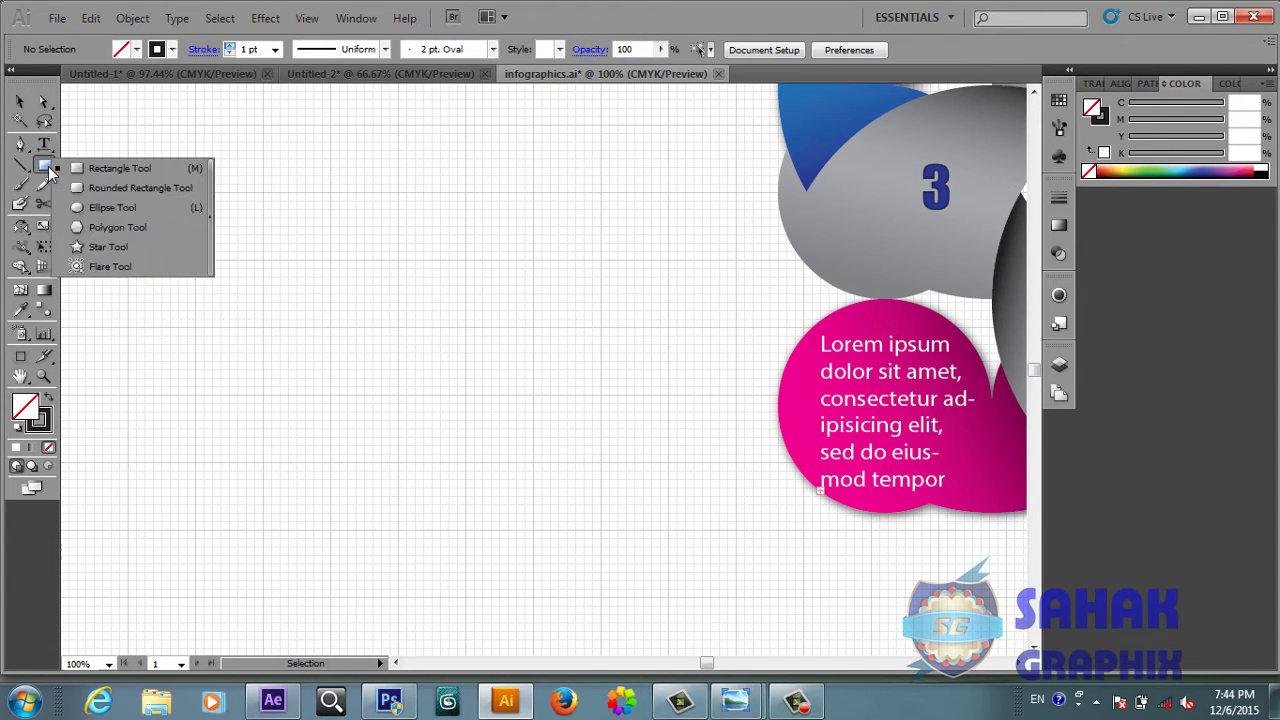
pyautogui.click(112, 207)
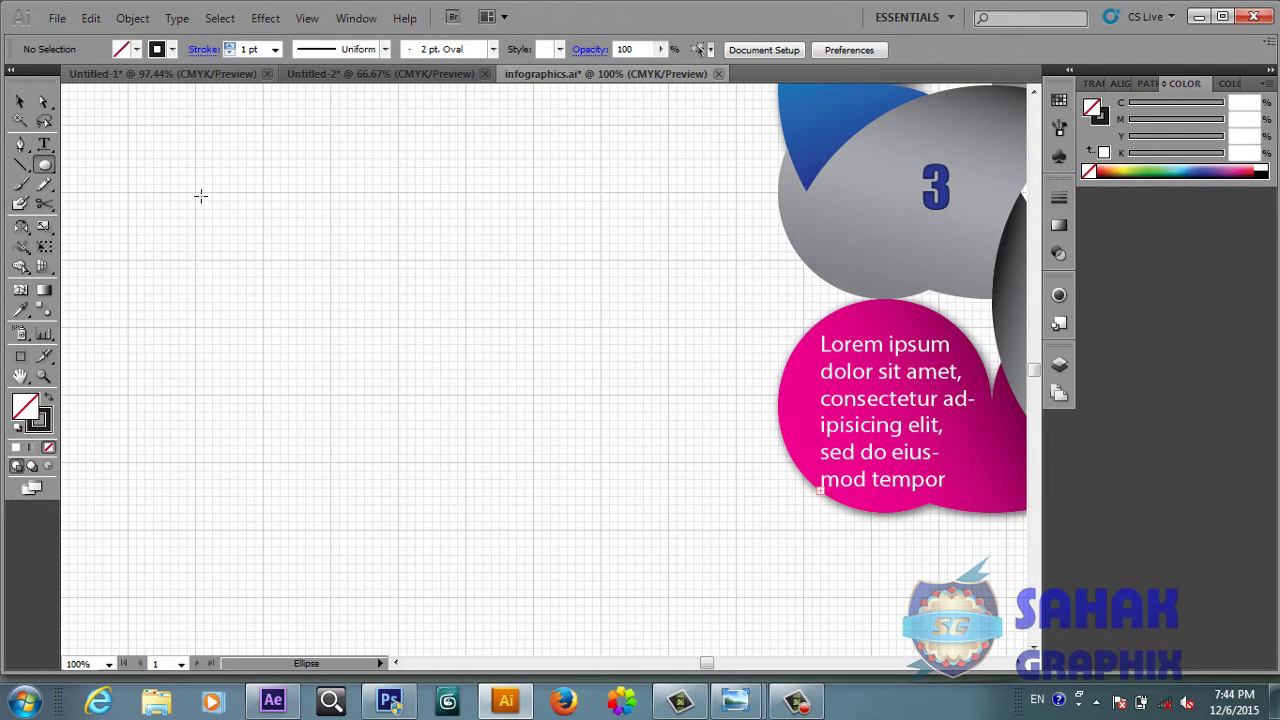
pyautogui.moveTo(201, 196); pyautogui.dragTo(328, 327)
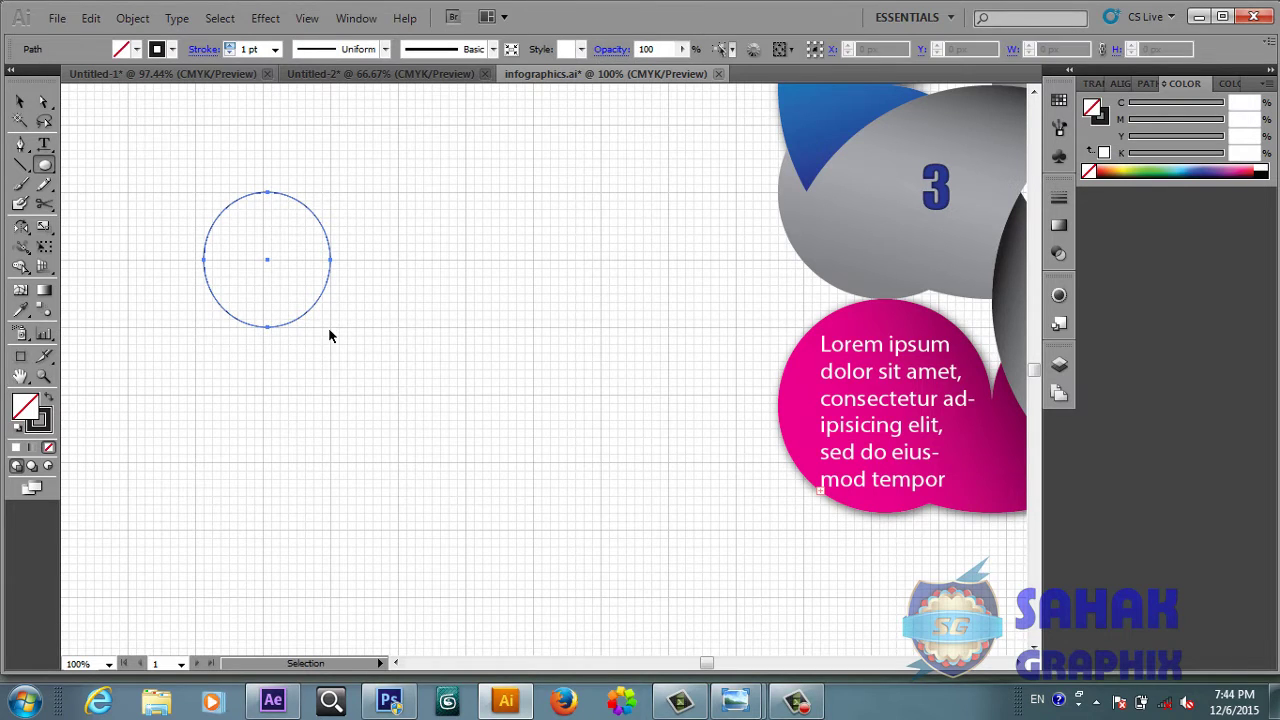
pyautogui.hotkey('ctrl', 'z')
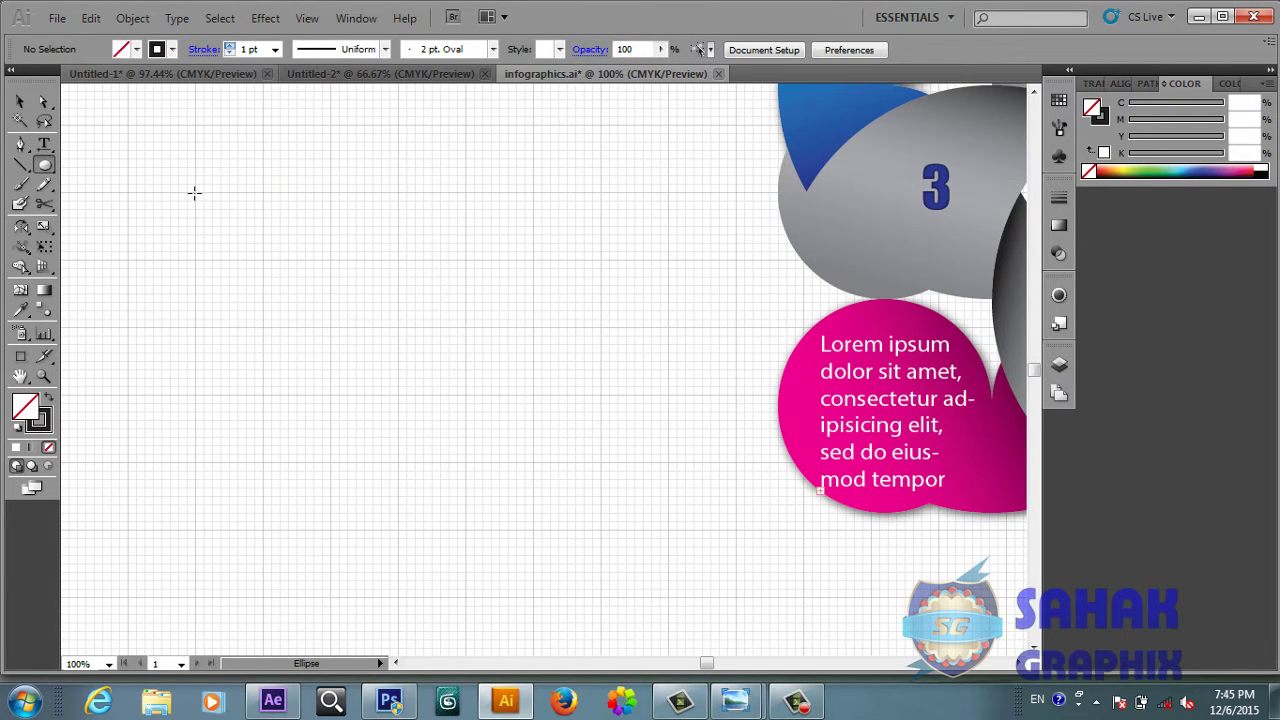
pyautogui.moveTo(194, 192); pyautogui.dragTo(332, 329)
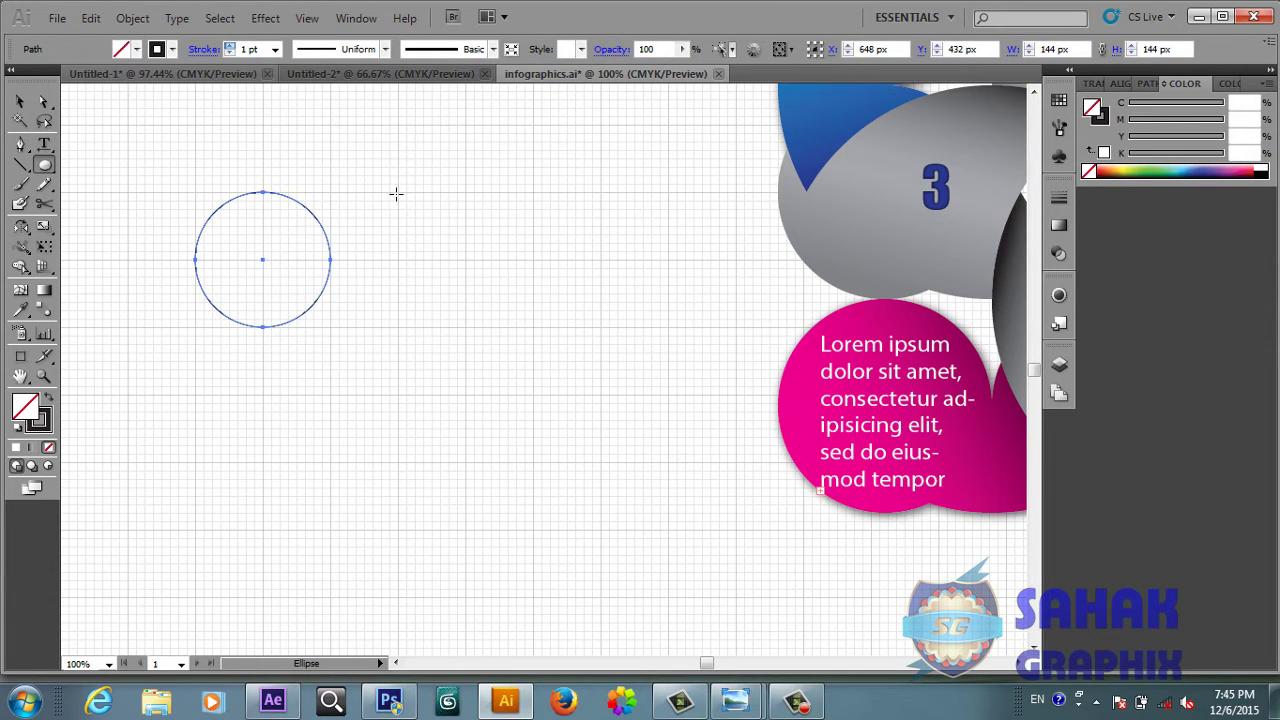
pyautogui.moveTo(396, 193); pyautogui.dragTo(263, 327)
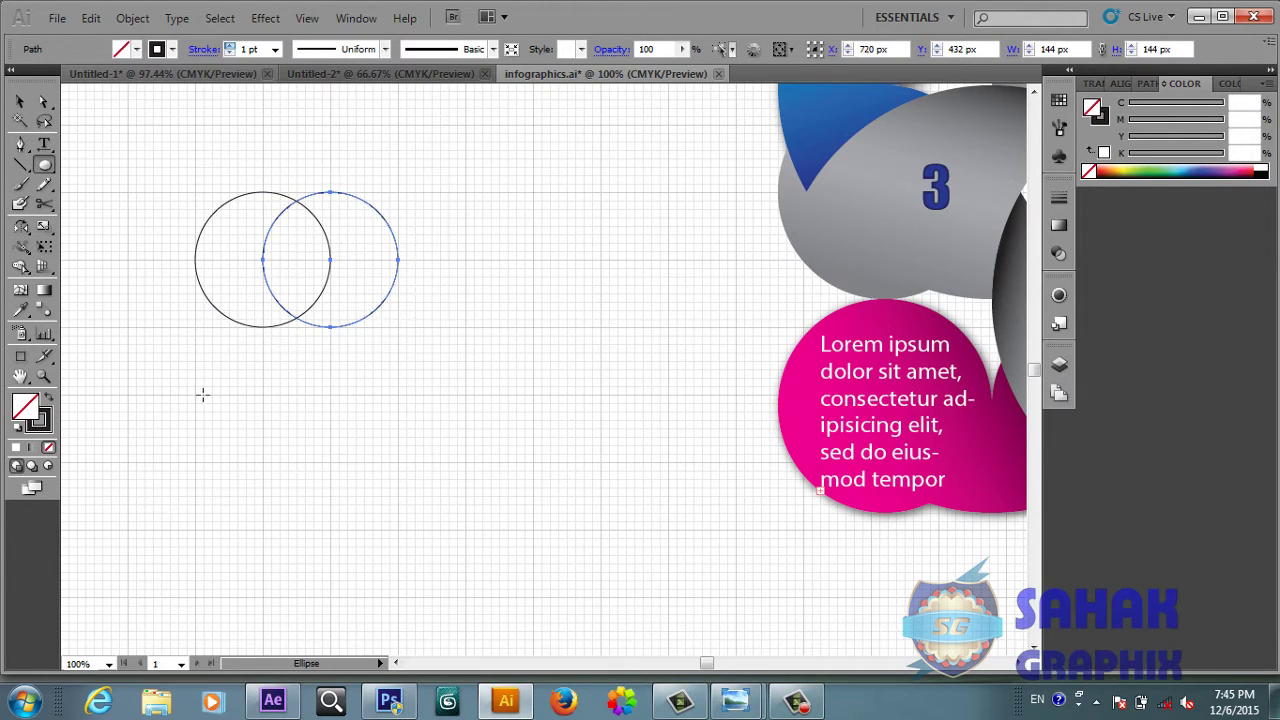
# - Add two equal circles below to complete the 2×2 grid, undoing a stray extra circle
pyautogui.moveTo(197, 395); pyautogui.dragTo(331, 261)
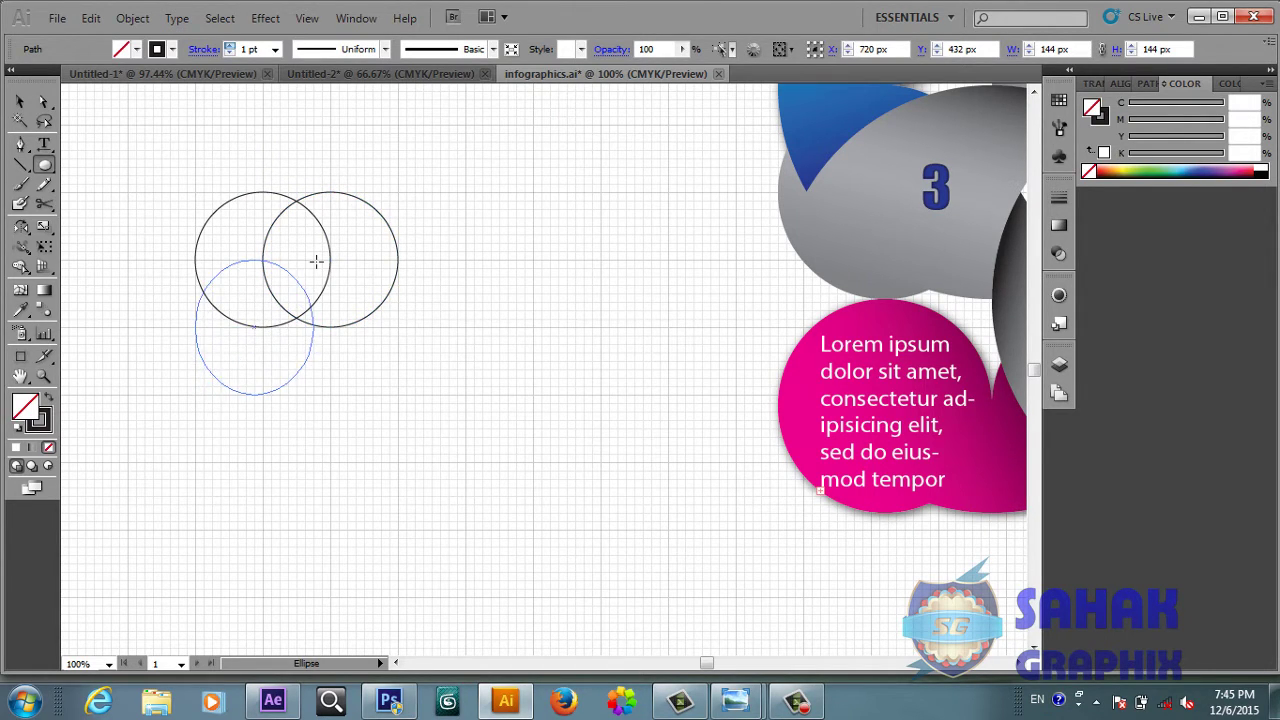
pyautogui.moveTo(331, 261); pyautogui.dragTo(331, 261)
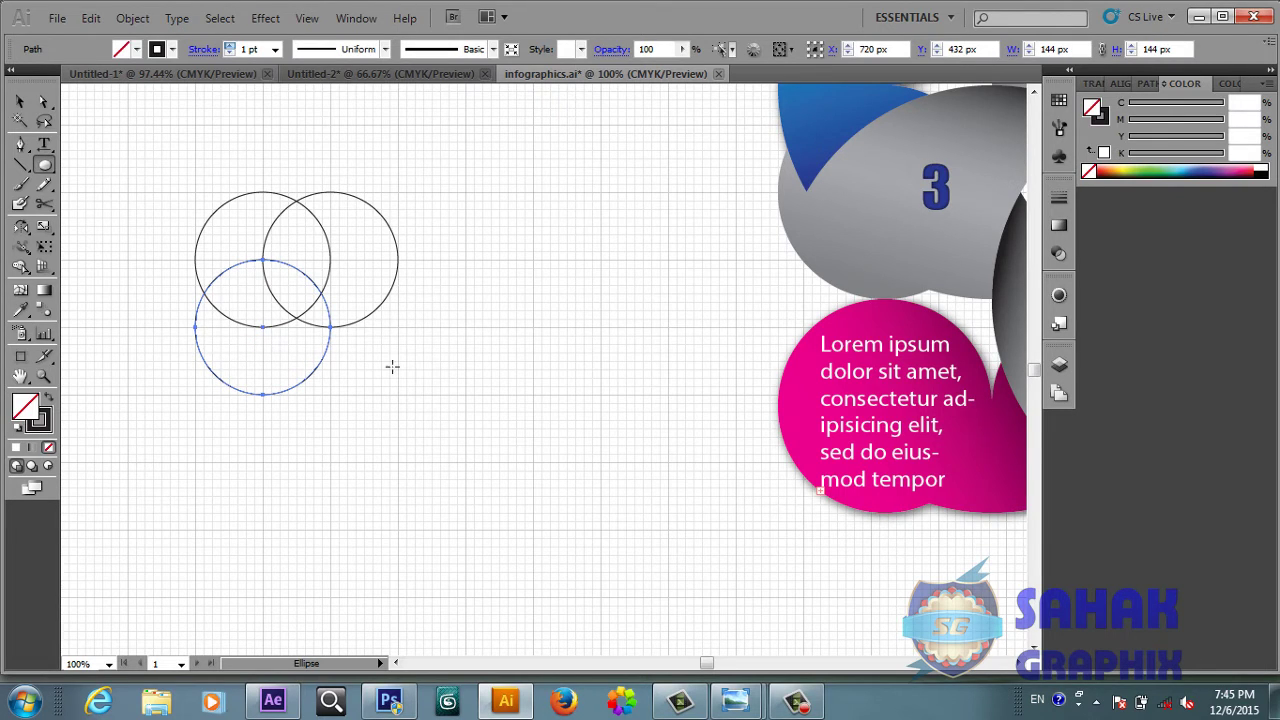
pyautogui.moveTo(397, 395); pyautogui.dragTo(264, 260)
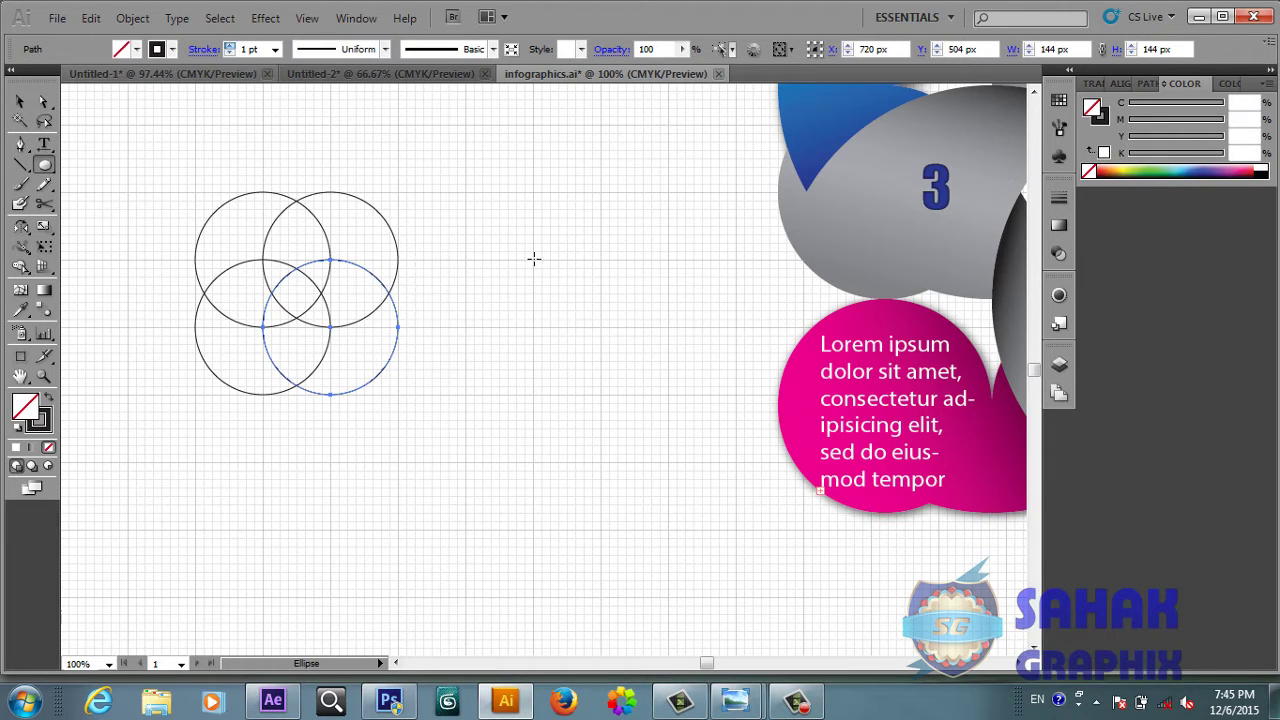
pyautogui.moveTo(534, 259); pyautogui.dragTo(595, 317)
pyautogui.moveTo(595, 317); pyautogui.dragTo(571, 229)
pyautogui.hotkey('ctrl', 'z')
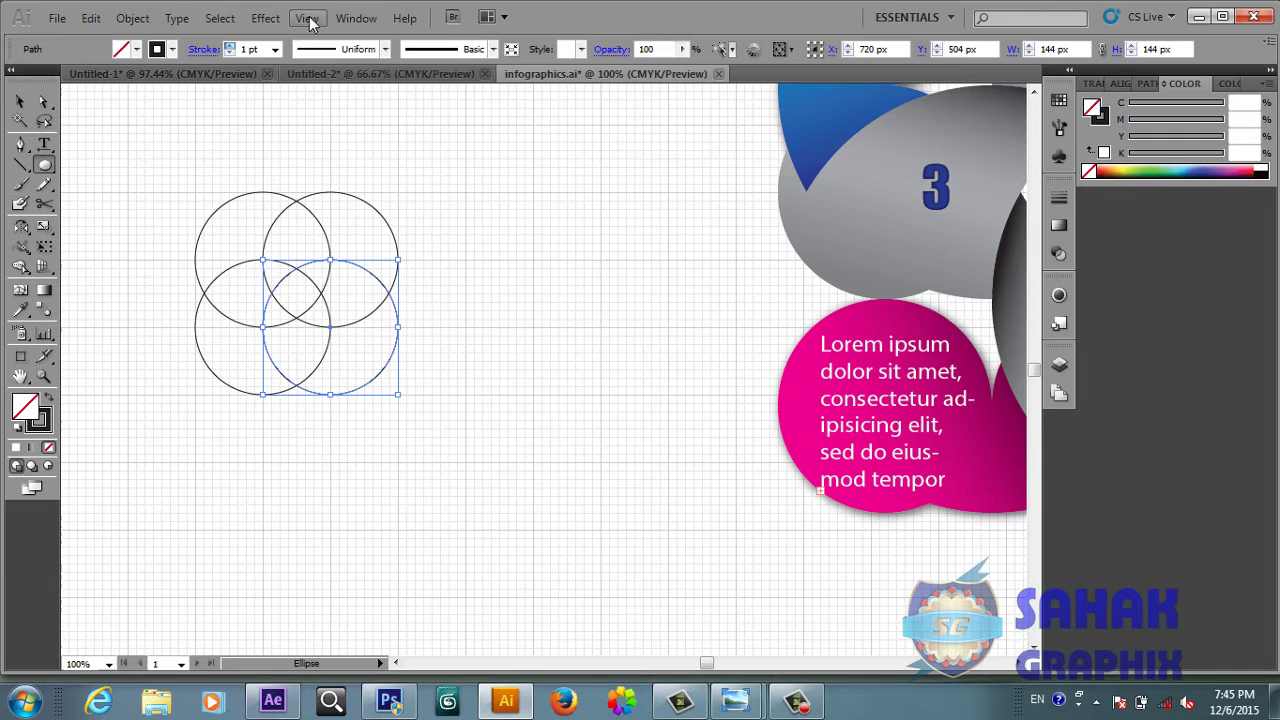
pyautogui.click(307, 19)
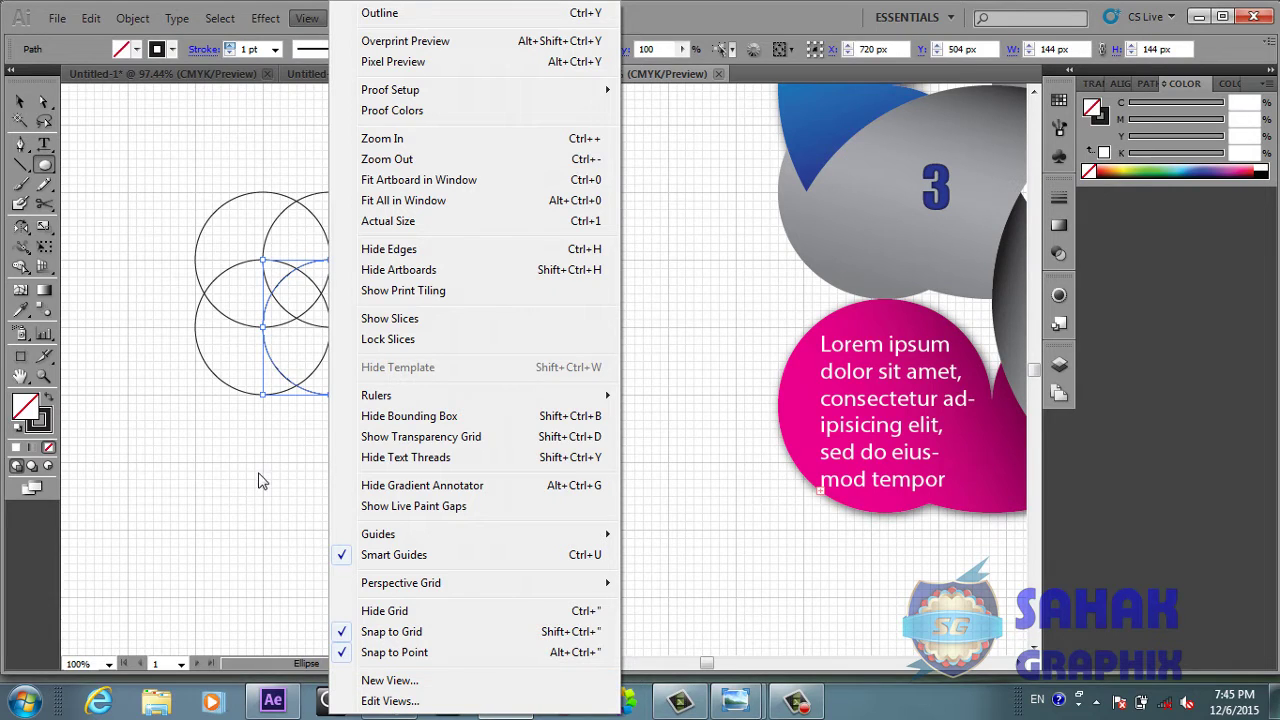
pyautogui.click(113, 192)
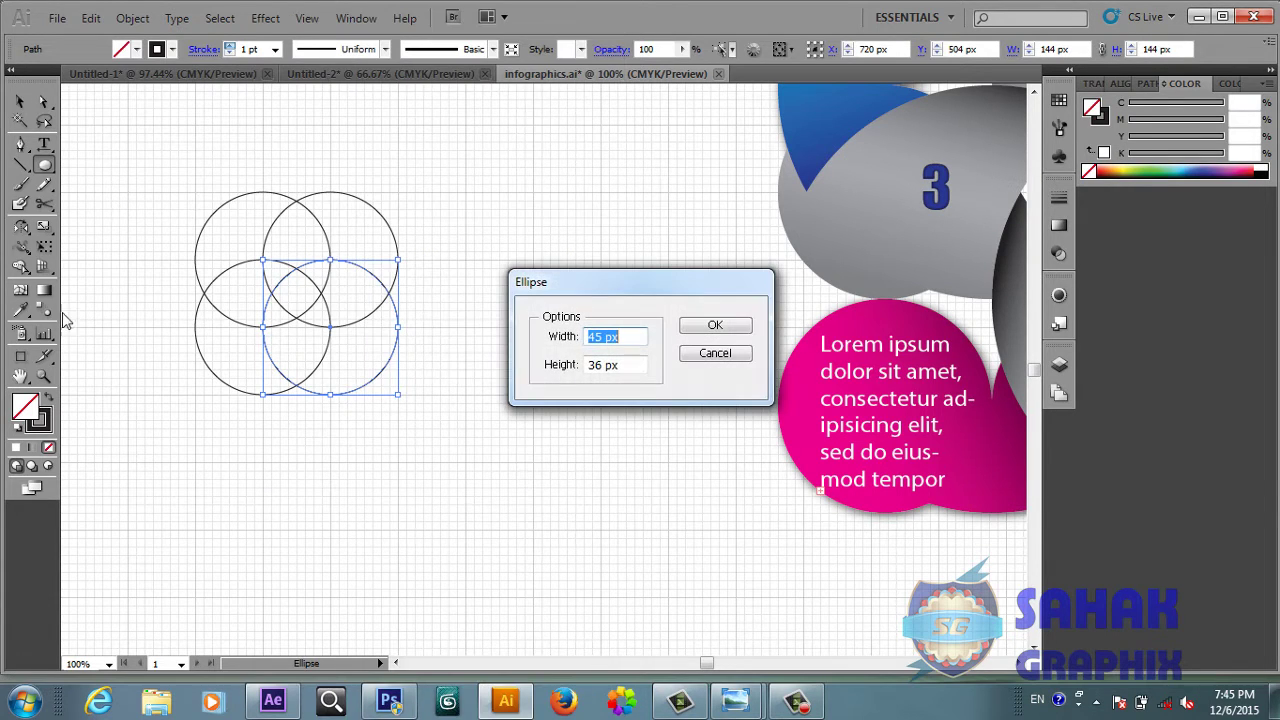
pyautogui.click(714, 353)
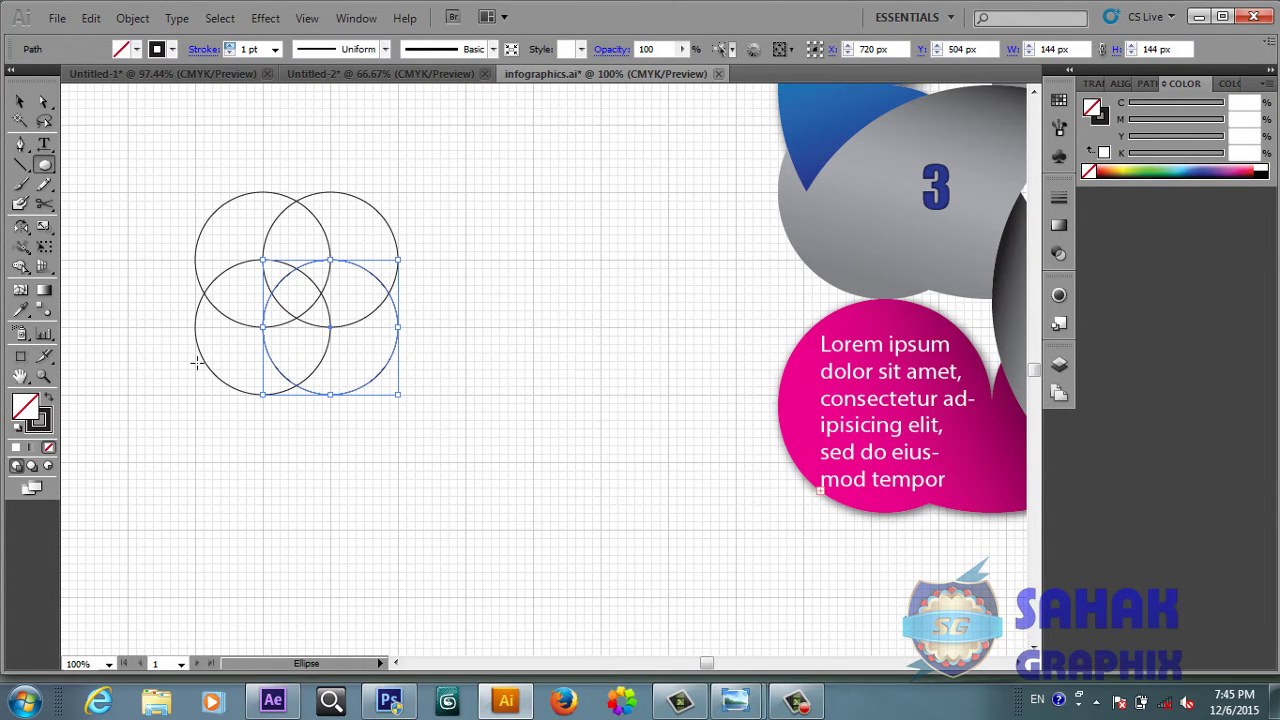
pyautogui.click(45, 378)
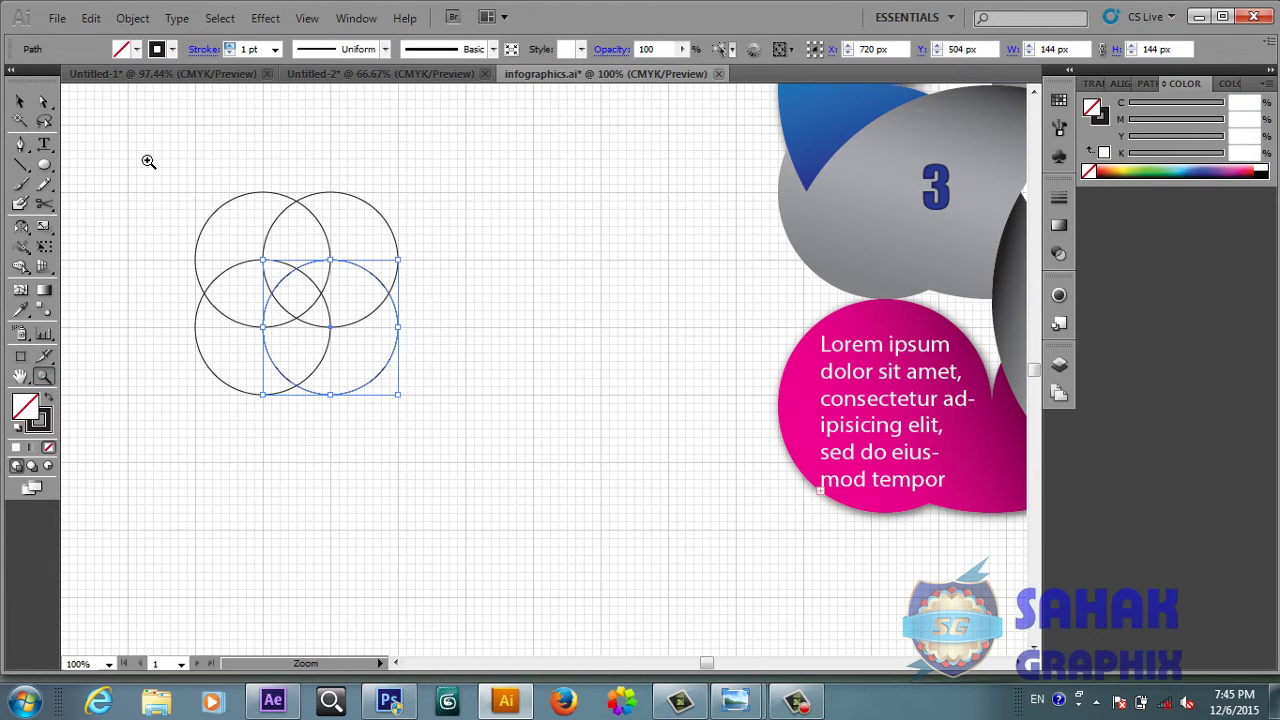
# - Add four small 72 px circles at the four corners of the large-circle square
pyautogui.moveTo(135, 155); pyautogui.dragTo(502, 462)
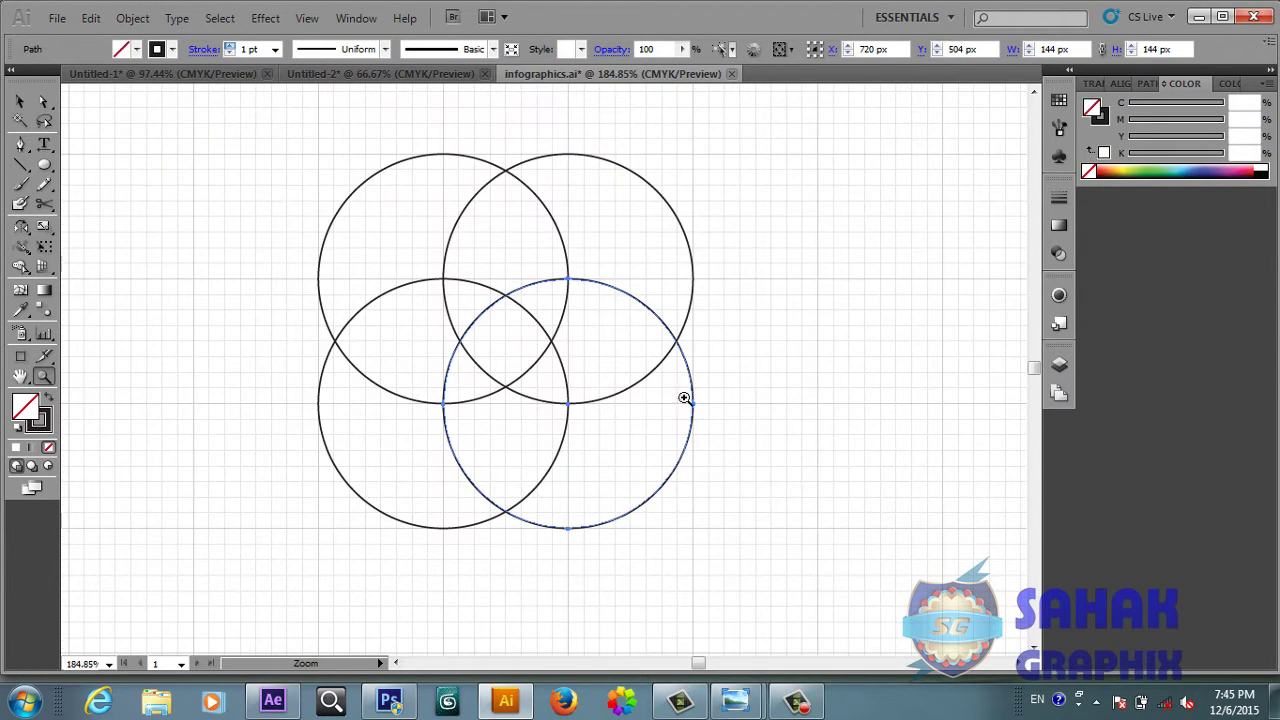
pyautogui.click(44, 165)
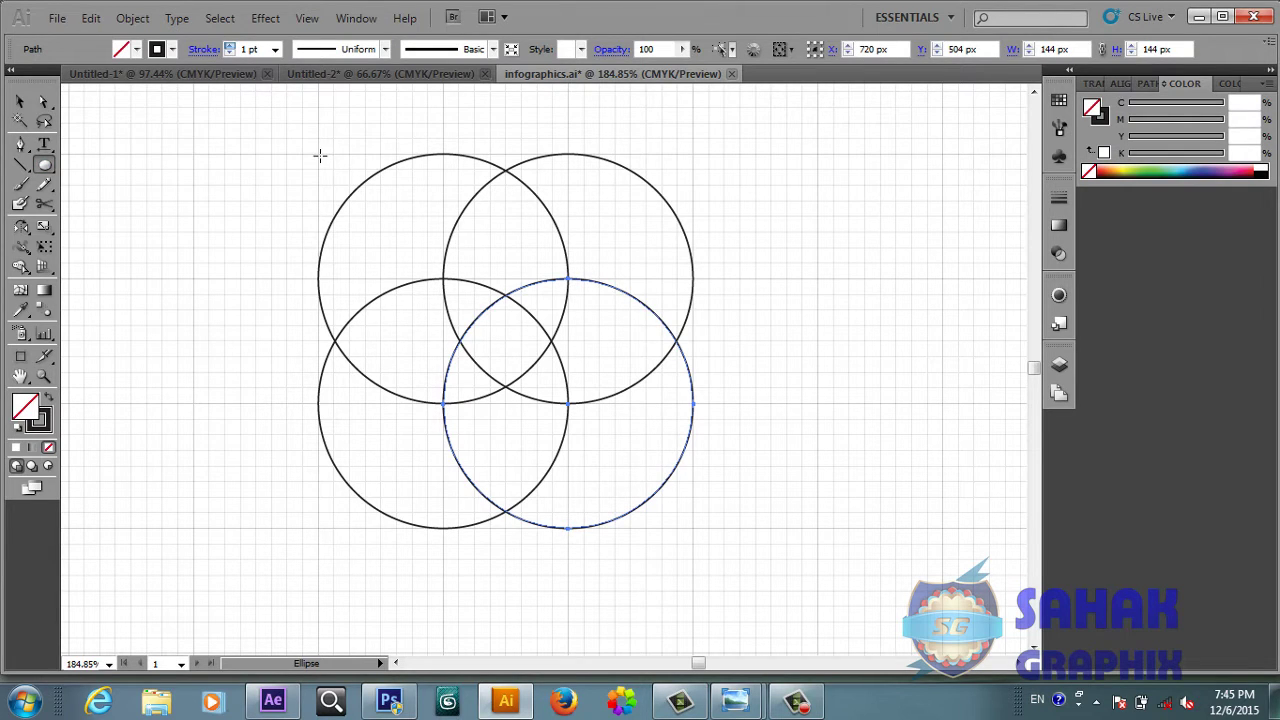
pyautogui.moveTo(320, 155); pyautogui.dragTo(443, 278)
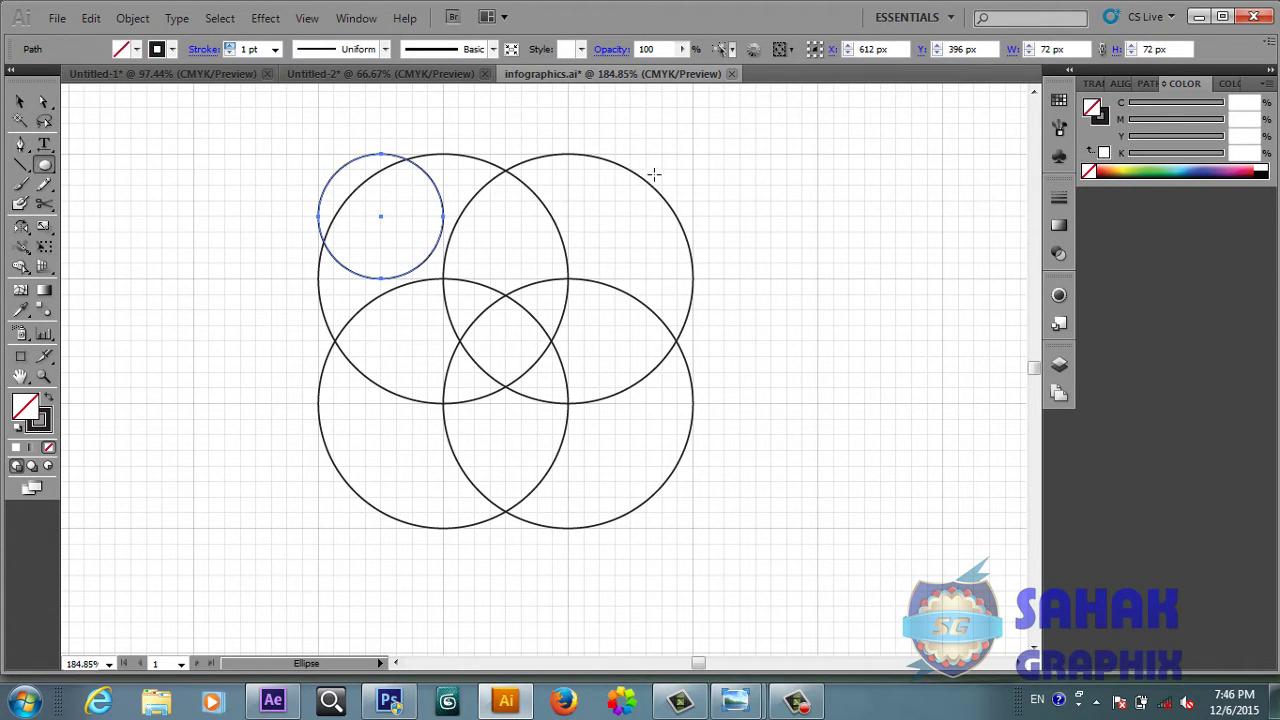
pyautogui.moveTo(689, 155); pyautogui.dragTo(567, 281)
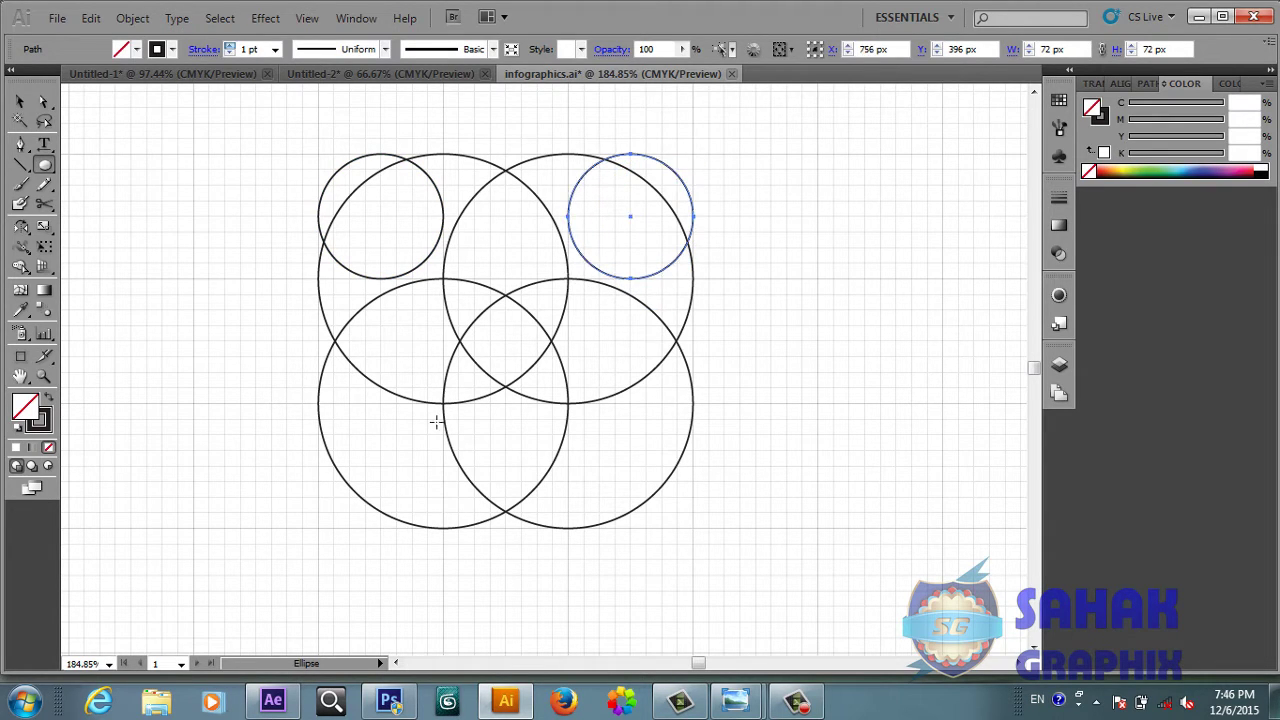
pyautogui.moveTo(319, 526); pyautogui.dragTo(451, 408)
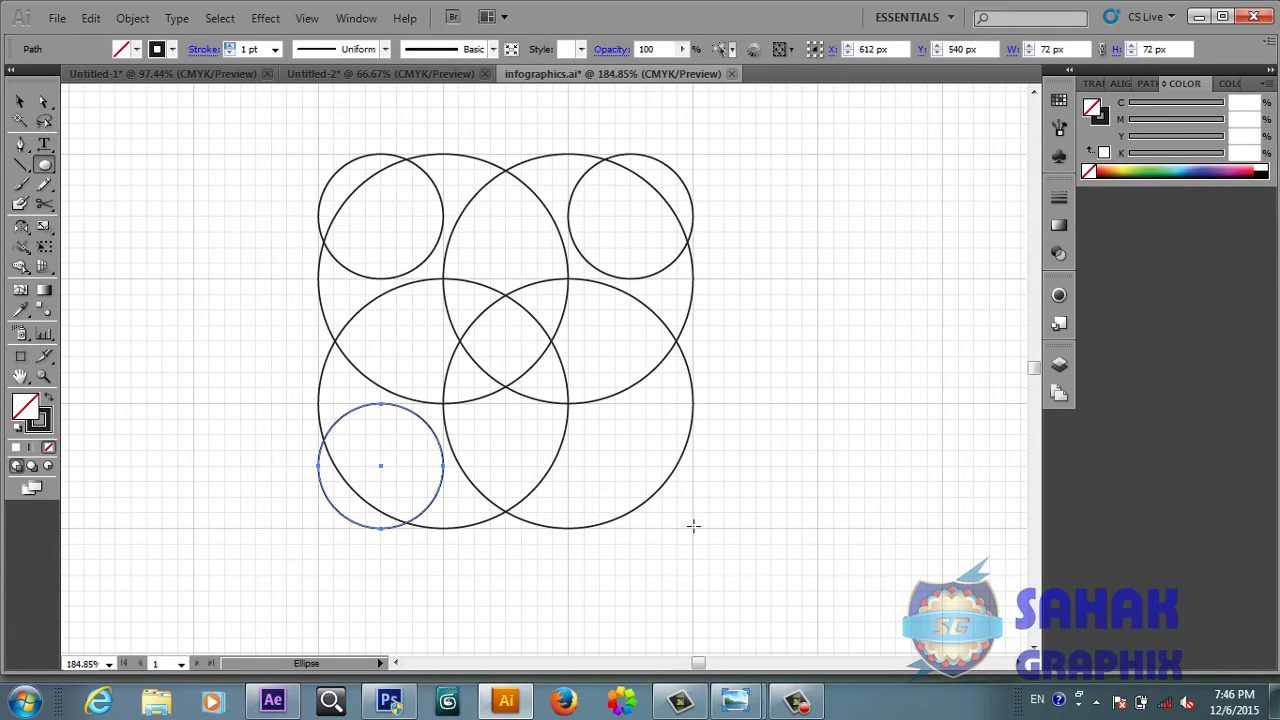
pyautogui.moveTo(691, 527); pyautogui.dragTo(568, 404)
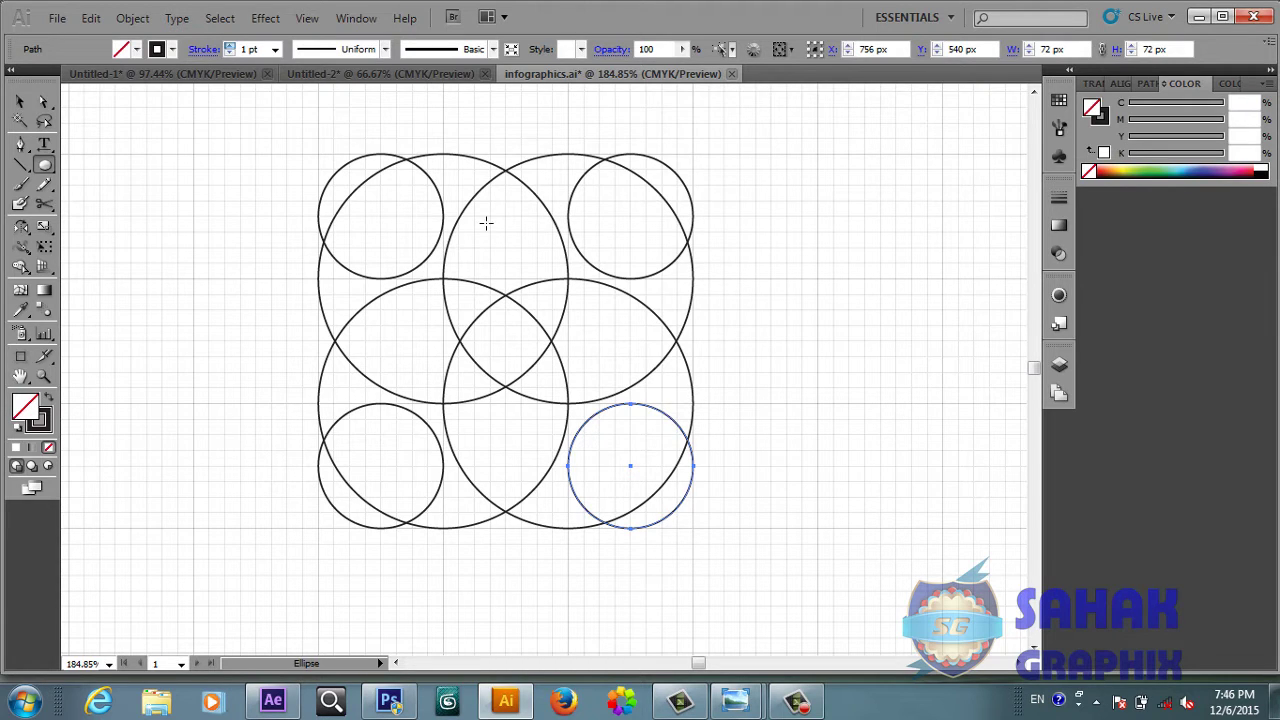
# - Add four more small circles at the top, left, right and bottom edge midpoints
pyautogui.moveTo(443, 155); pyautogui.dragTo(568, 280)
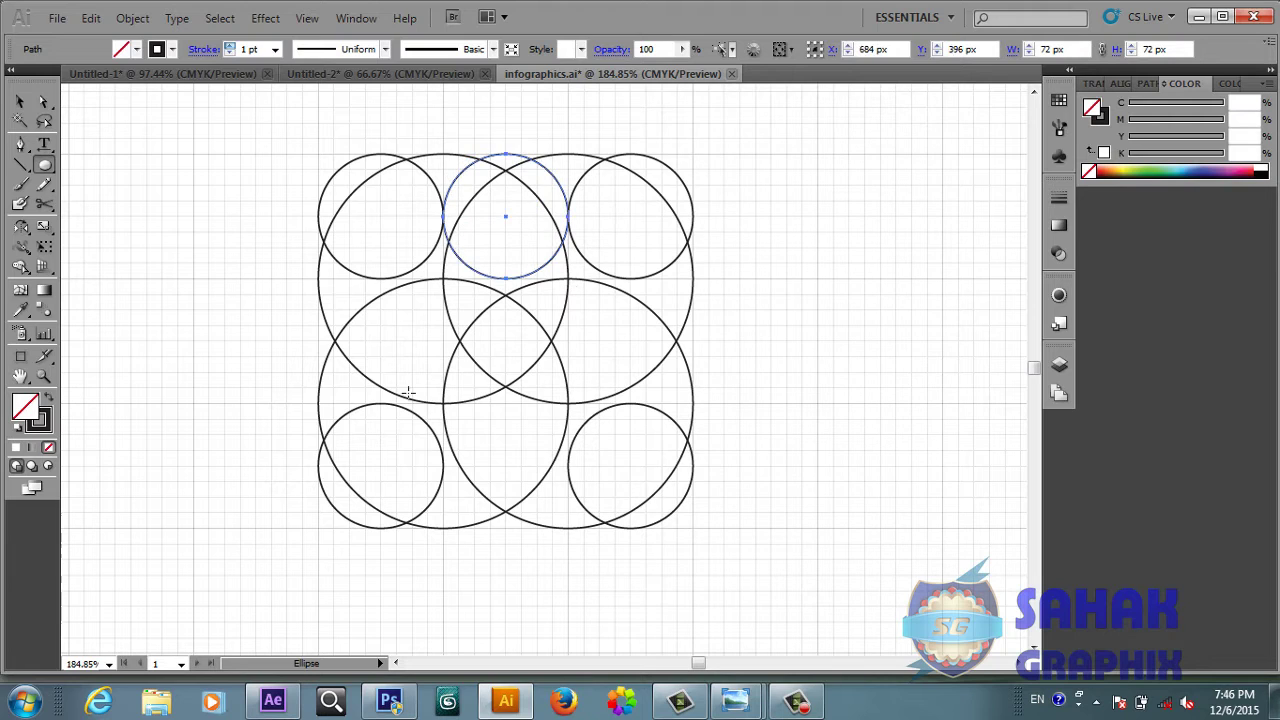
pyautogui.moveTo(318, 403); pyautogui.dragTo(443, 279)
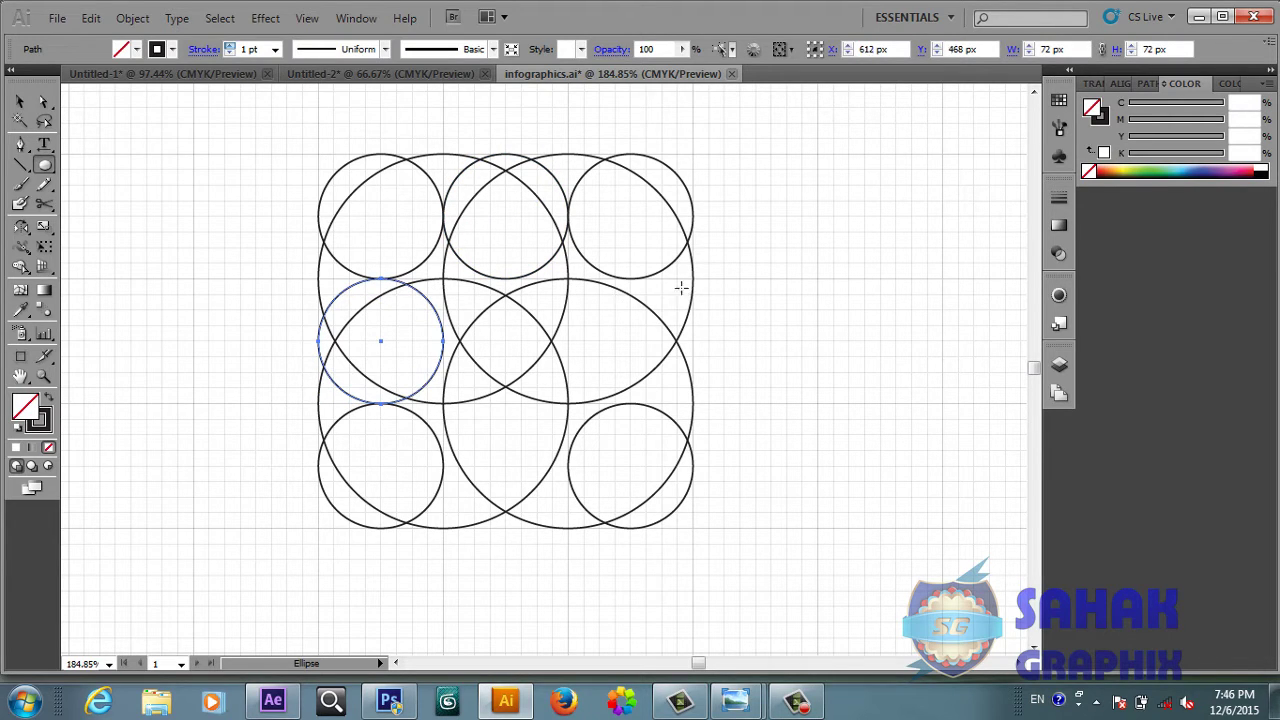
pyautogui.moveTo(693, 279); pyautogui.dragTo(566, 400)
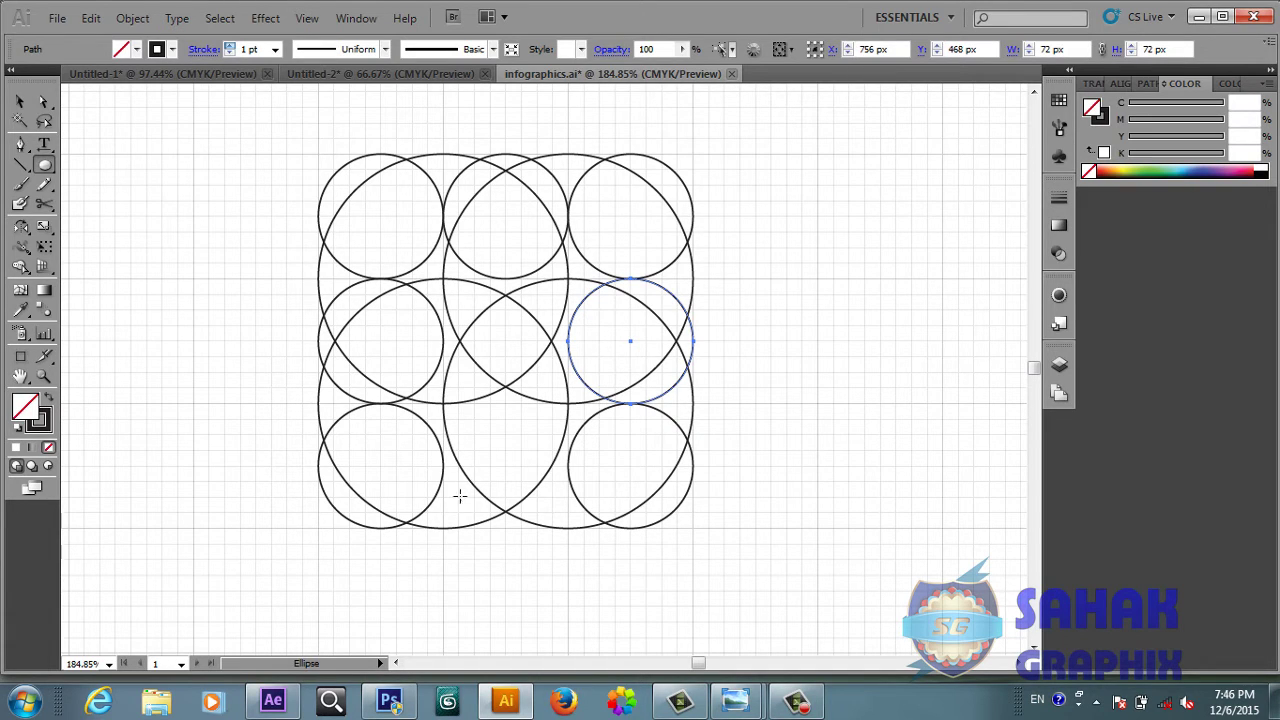
pyautogui.moveTo(445, 528); pyautogui.dragTo(572, 402)
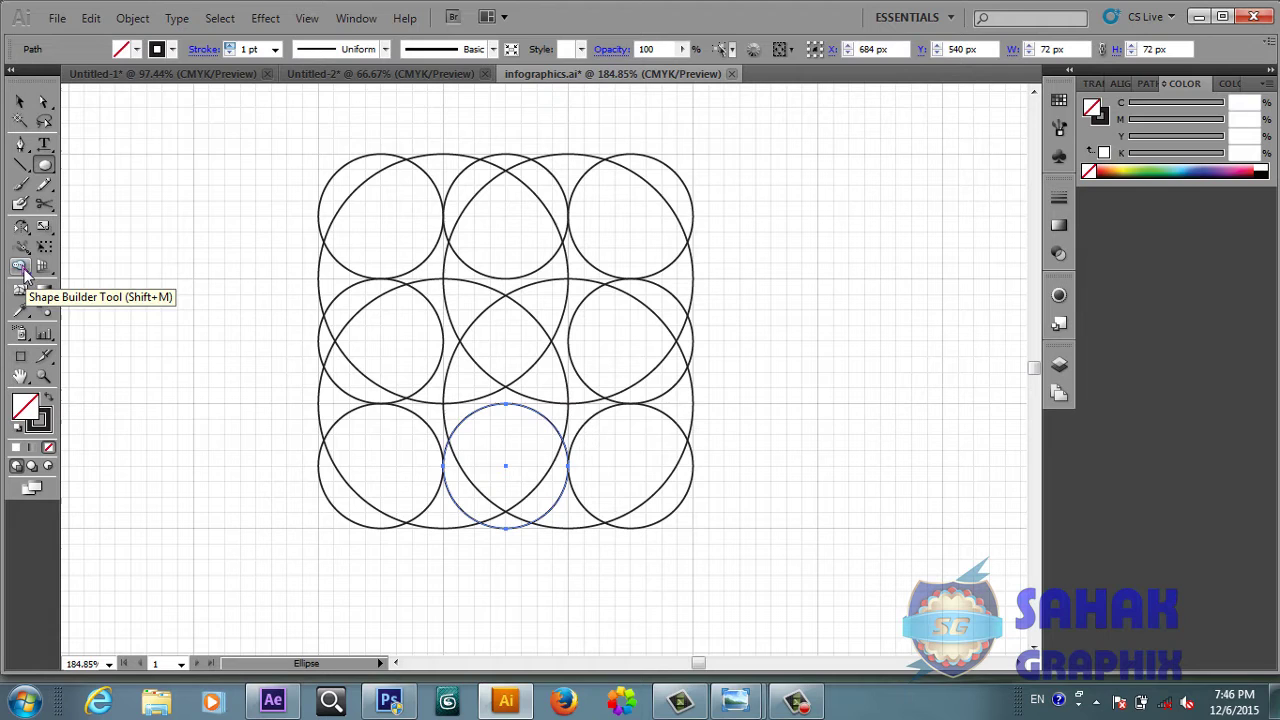
# - Set the fill swatch to cyan and select all the circles
pyautogui.click(22, 268)
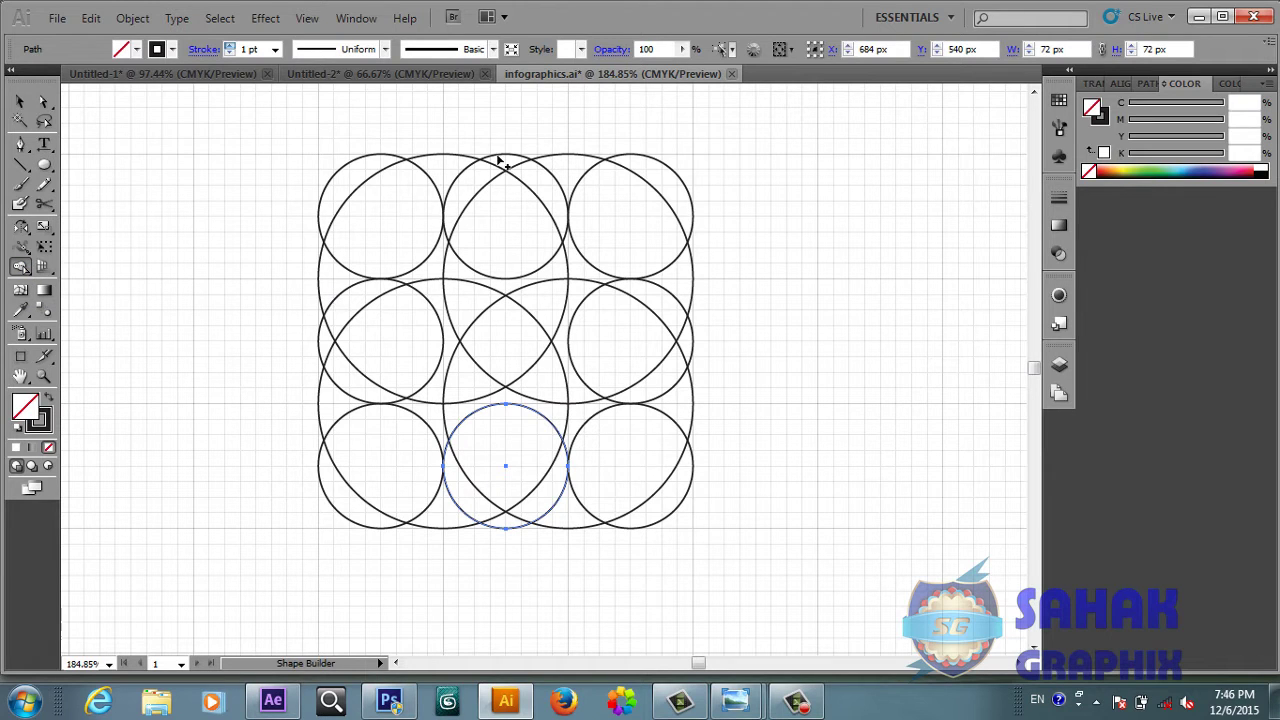
pyautogui.click(136, 50)
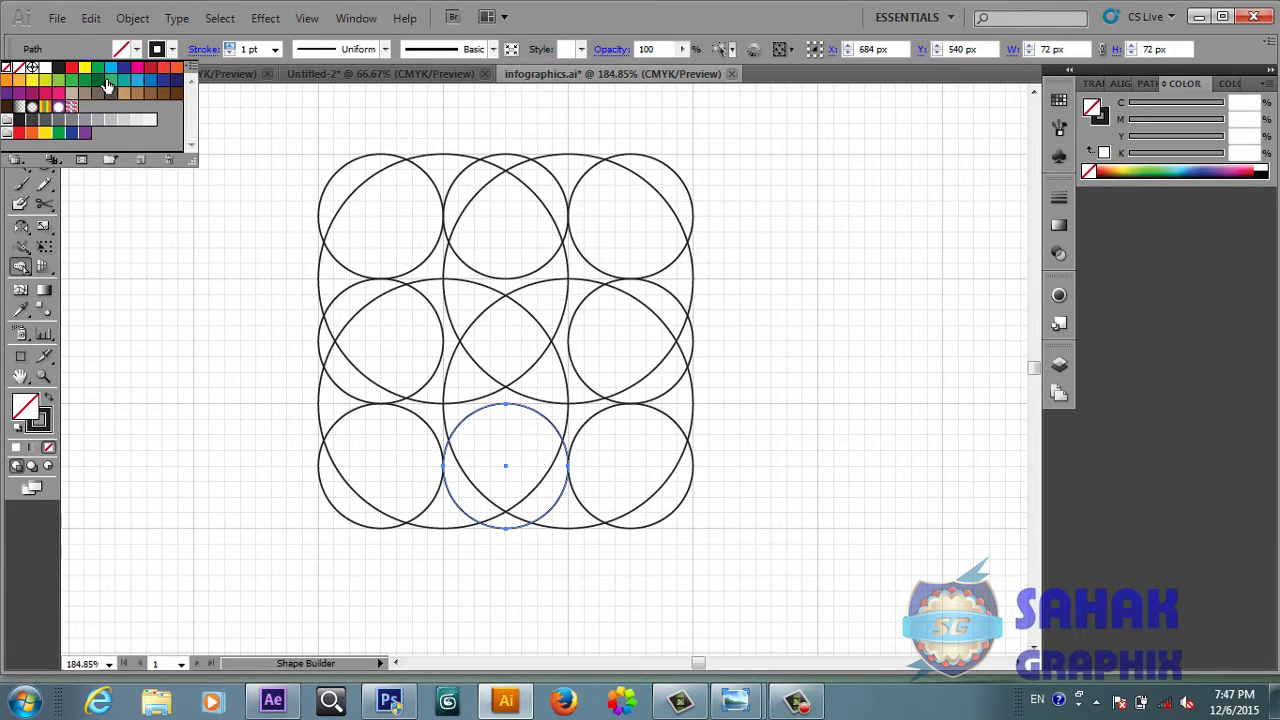
pyautogui.click(137, 80)
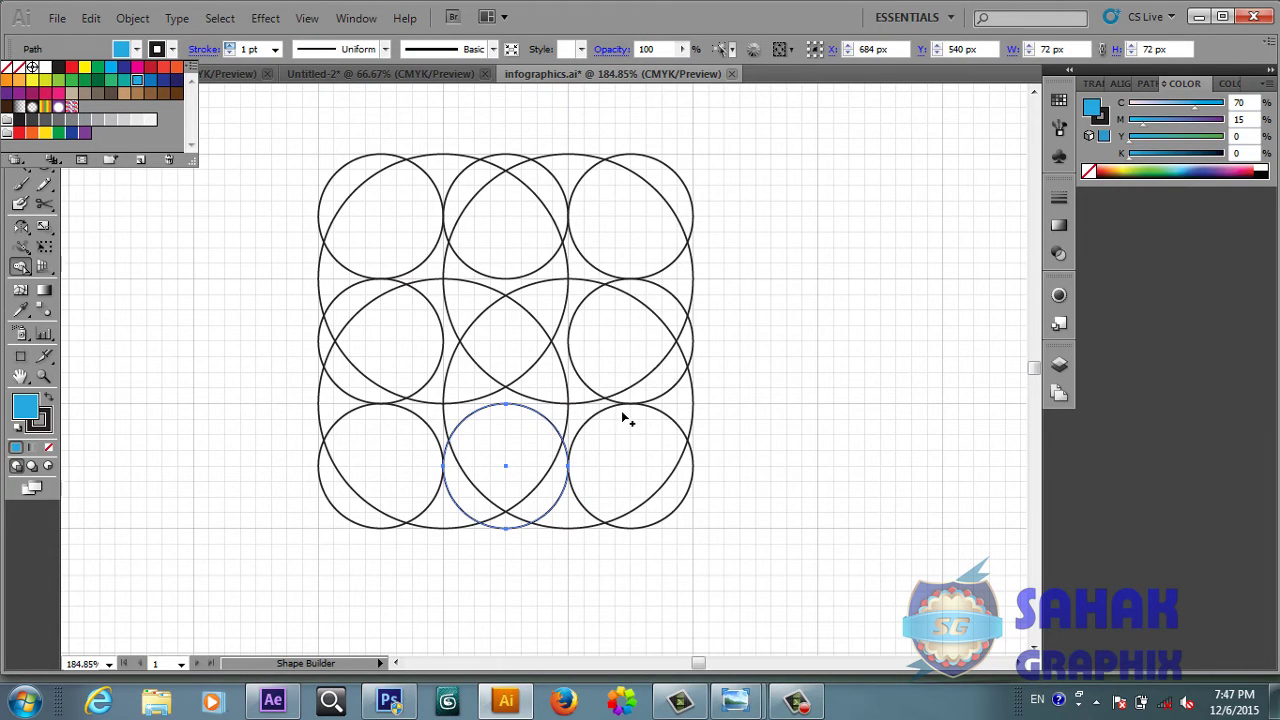
pyautogui.click(398, 318)
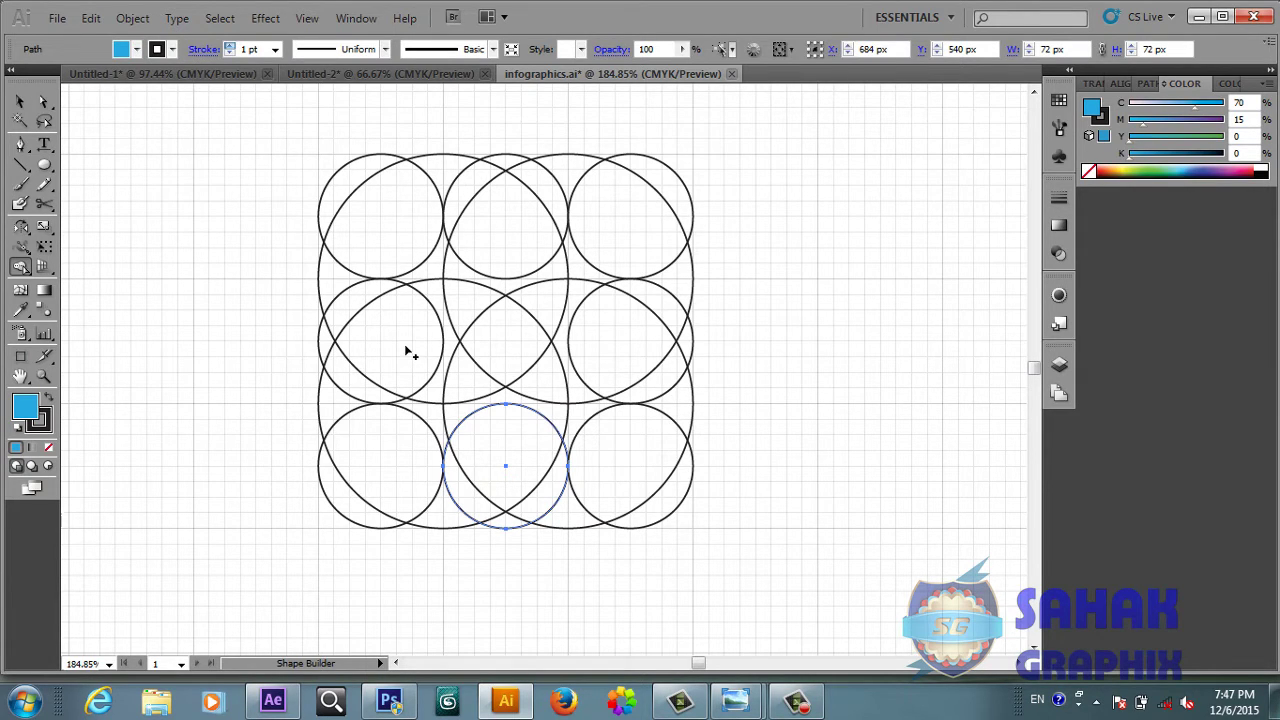
pyautogui.click(20, 103)
pyautogui.moveTo(279, 131); pyautogui.dragTo(744, 560)
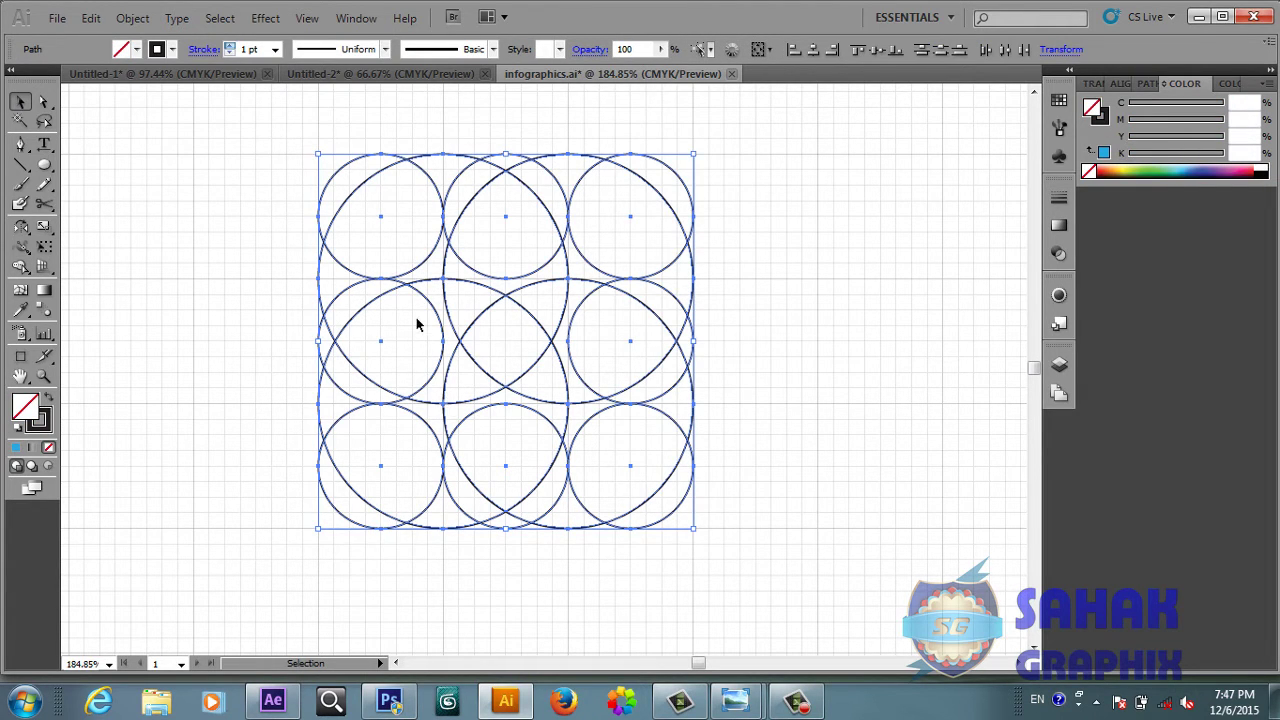
pyautogui.moveTo(410, 318); pyautogui.dragTo(420, 368)
pyautogui.moveTo(300, 121); pyautogui.dragTo(727, 565)
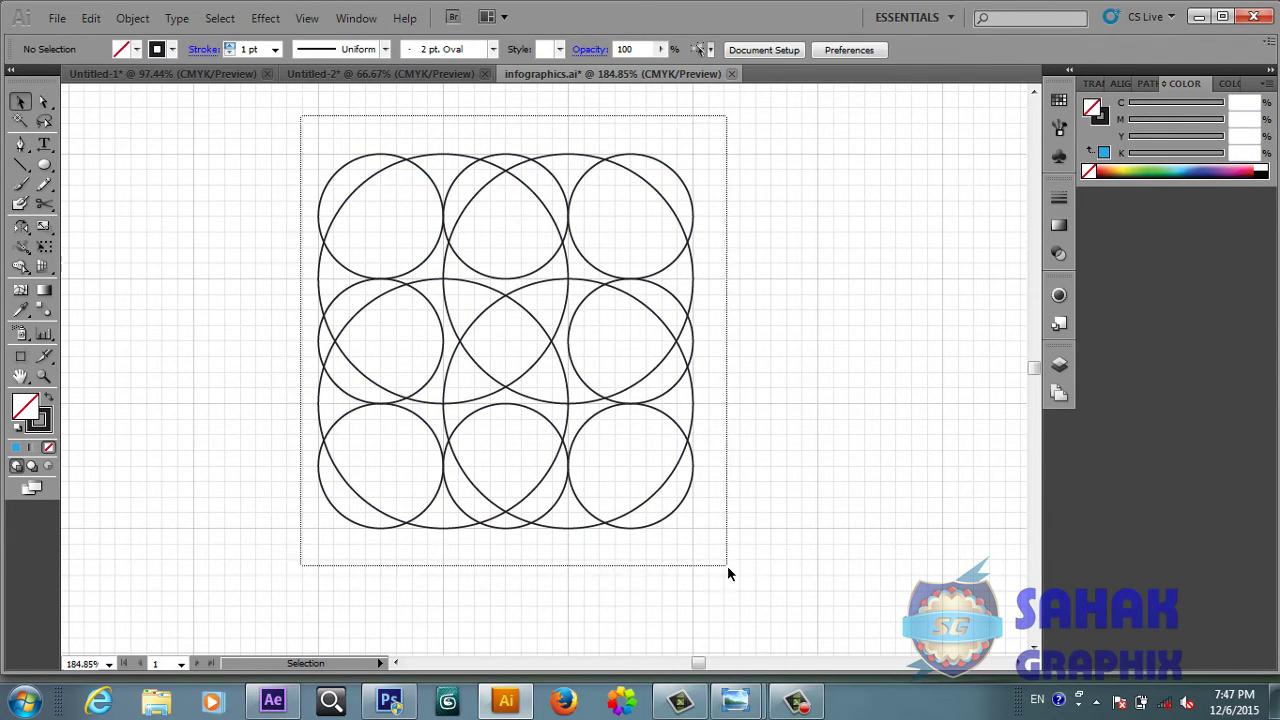
# - Shape Builder-merge the small wedges and lenses into their adjoining regions
pyautogui.click(20, 266)
pyautogui.moveTo(373, 319); pyautogui.dragTo(457, 372)
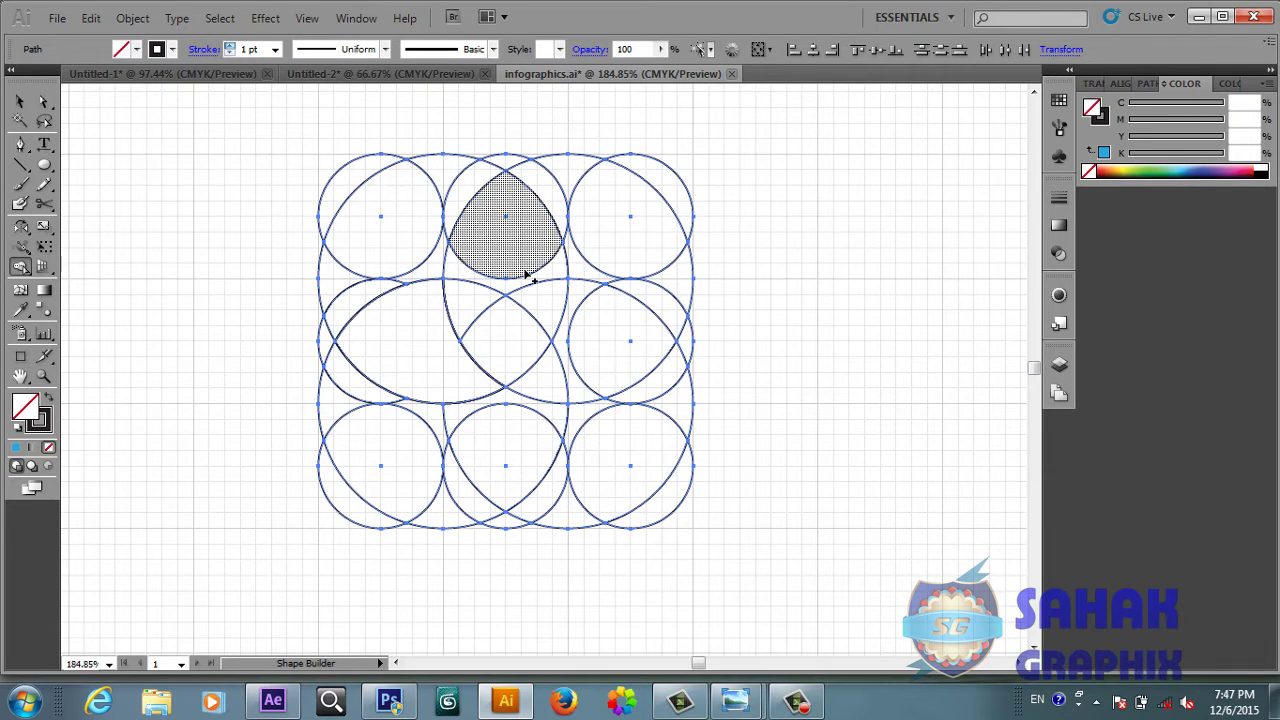
pyautogui.moveTo(527, 230); pyautogui.dragTo(471, 300)
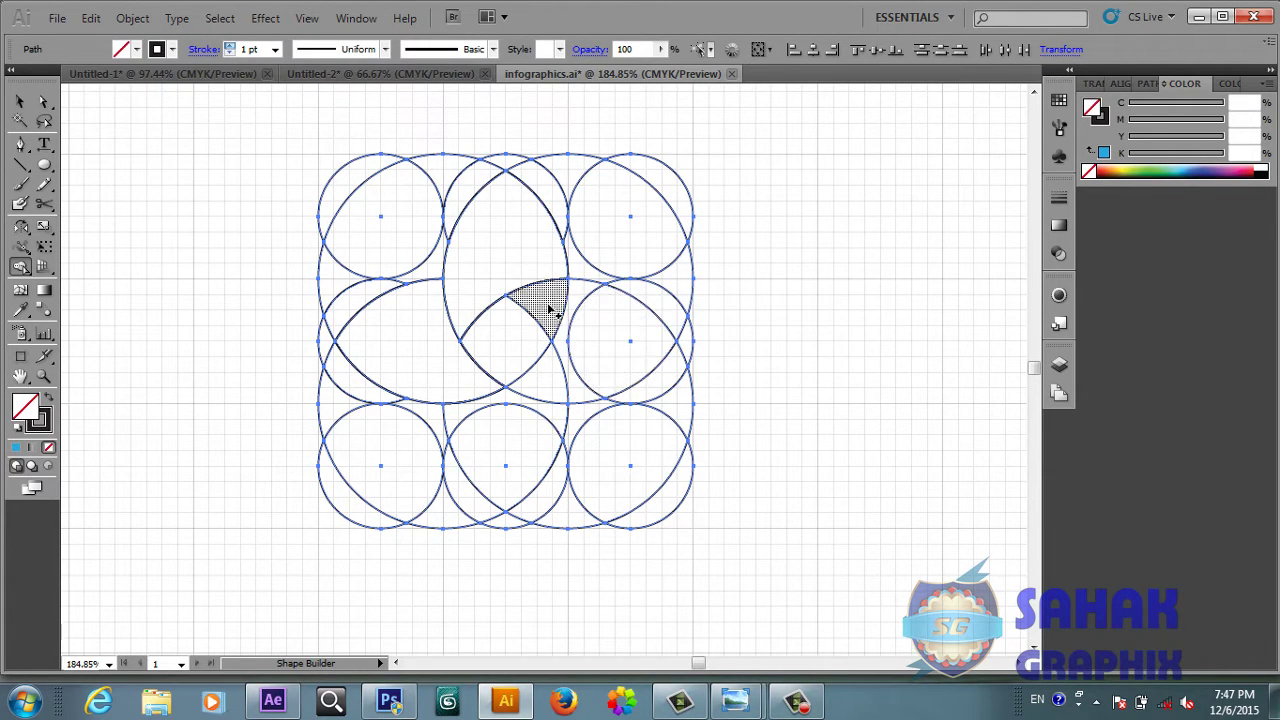
pyautogui.moveTo(550, 305); pyautogui.dragTo(608, 349)
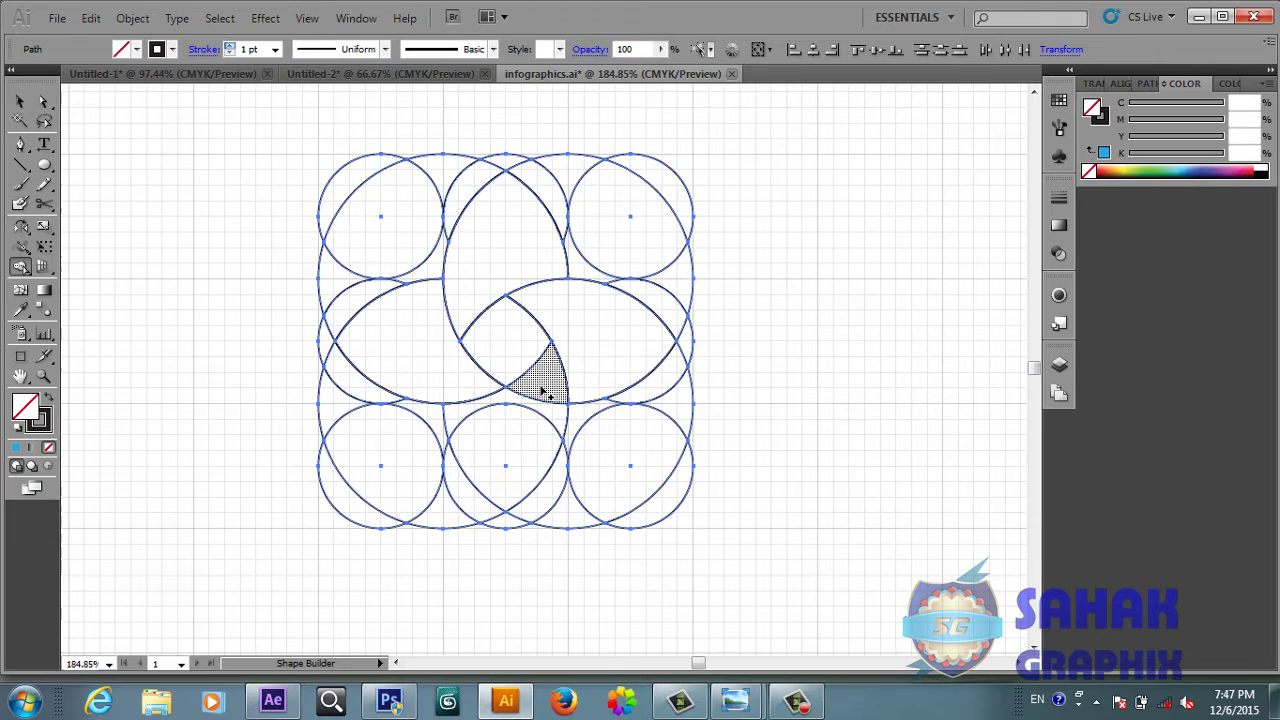
pyautogui.moveTo(545, 378); pyautogui.dragTo(512, 466)
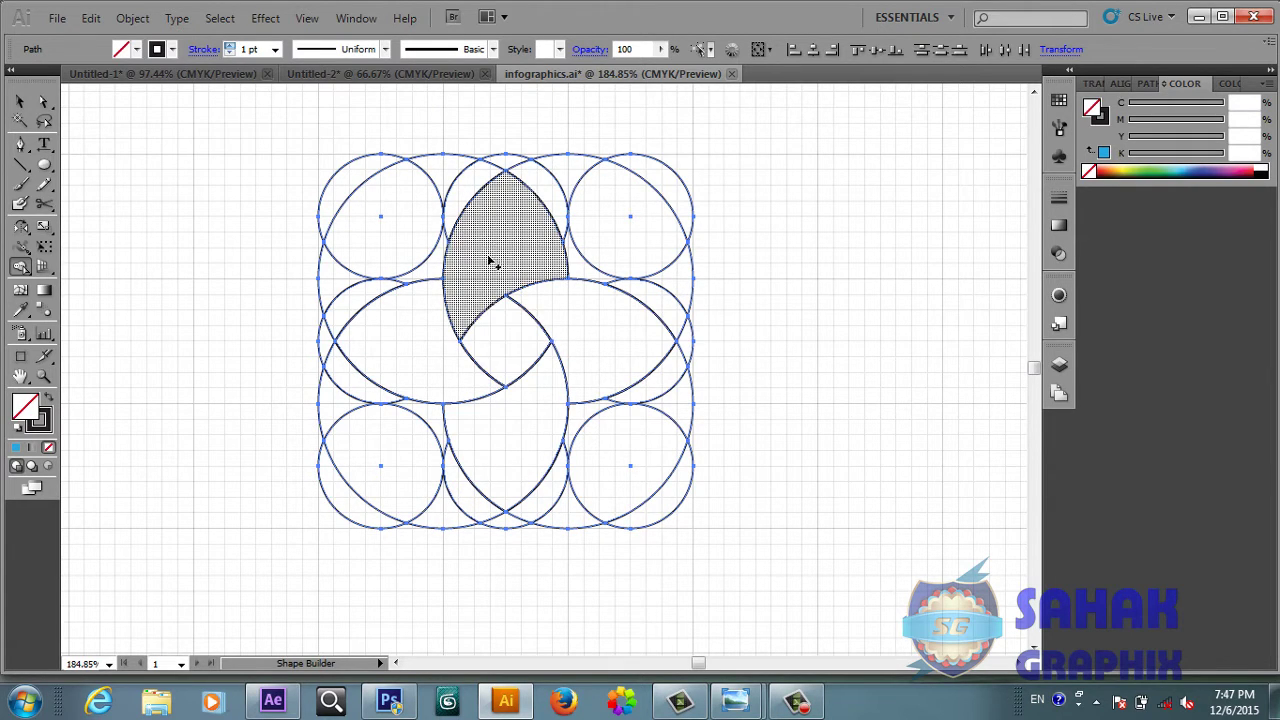
# - Merge the top, left, bottom and right regions into four crescent petals
pyautogui.moveTo(479, 220)
pyautogui.mouseDown()
pyautogui.moveTo(474, 195)
pyautogui.moveTo(507, 160)
pyautogui.mouseUp()
pyautogui.click(507, 163)
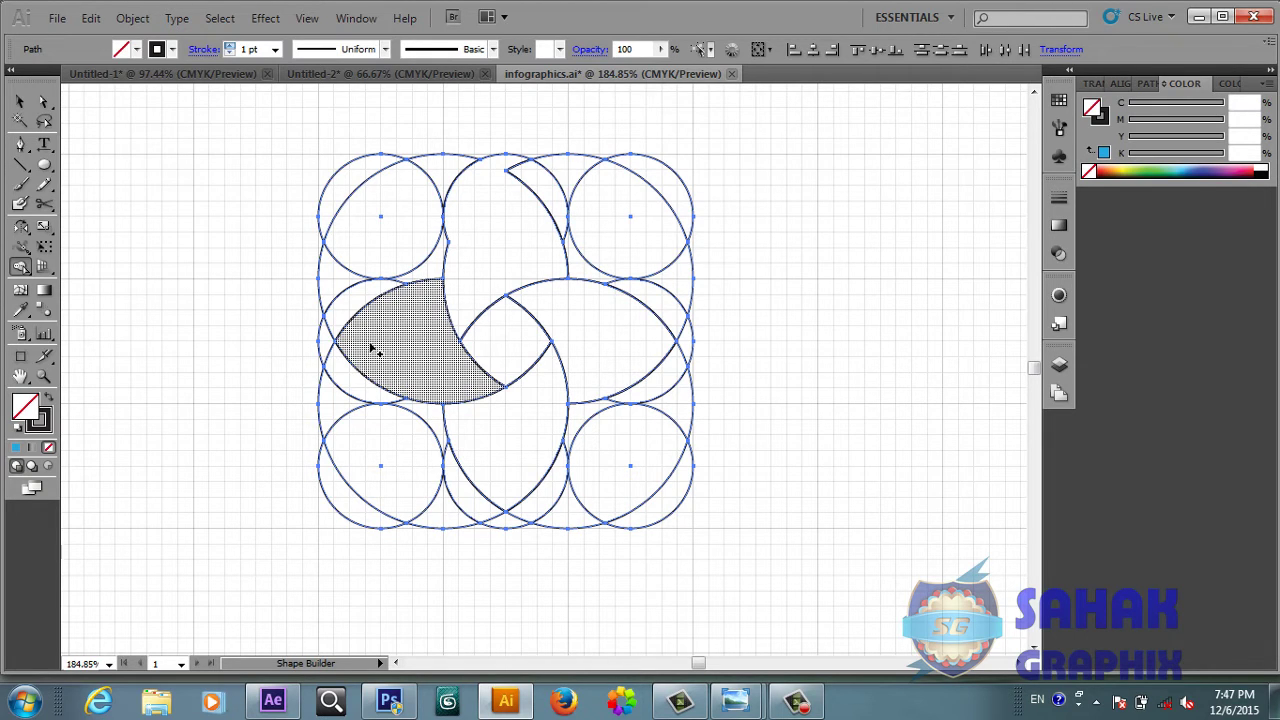
pyautogui.moveTo(370, 362)
pyautogui.mouseDown()
pyautogui.moveTo(345, 381)
pyautogui.moveTo(342, 364)
pyautogui.mouseUp()
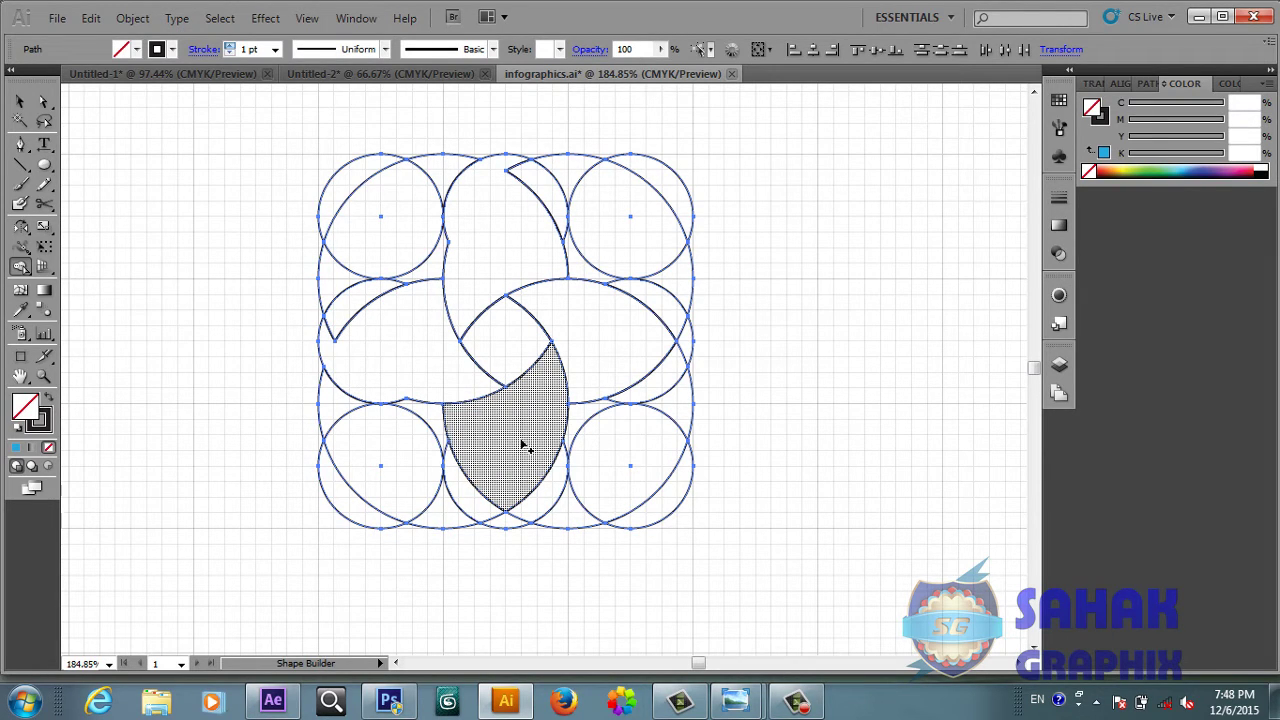
pyautogui.moveTo(527, 448)
pyautogui.mouseDown()
pyautogui.moveTo(557, 508)
pyautogui.moveTo(509, 523)
pyautogui.mouseUp()
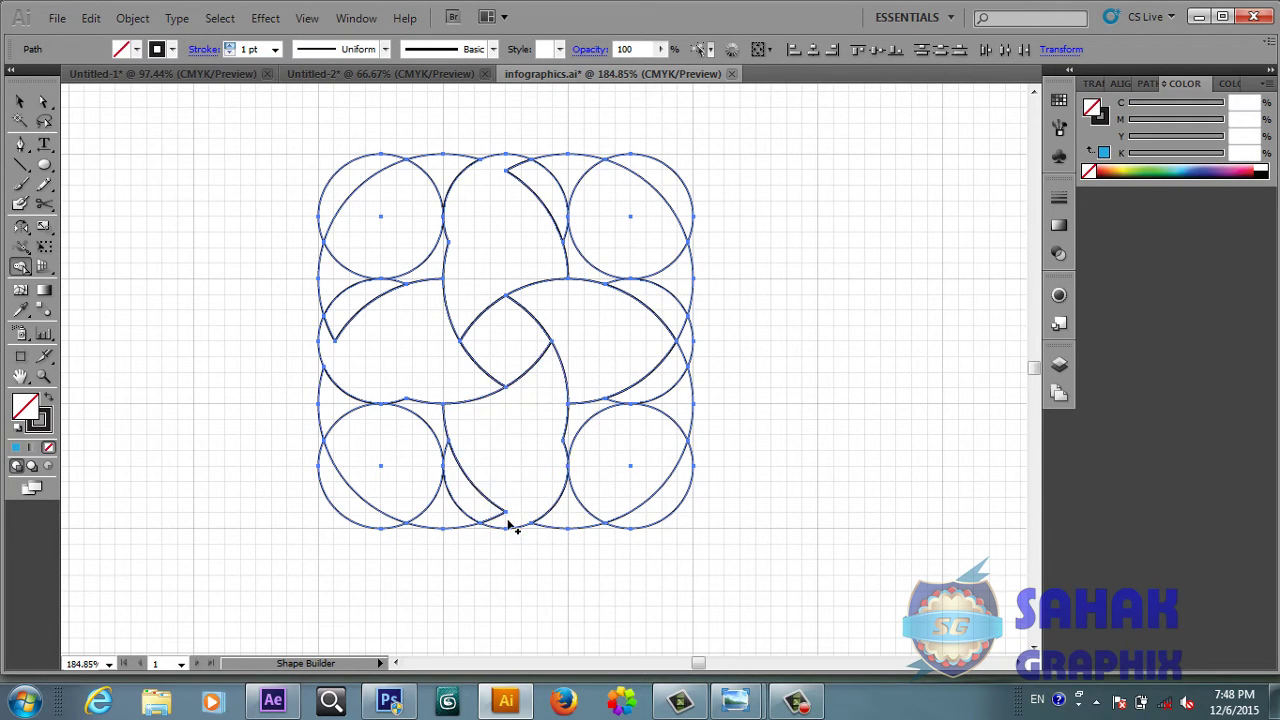
pyautogui.moveTo(635, 328)
pyautogui.mouseDown()
pyautogui.moveTo(668, 302)
pyautogui.moveTo(687, 347)
pyautogui.mouseUp()
# - Fill the top, left, right and bottom petals with cyan
pyautogui.click(136, 49)
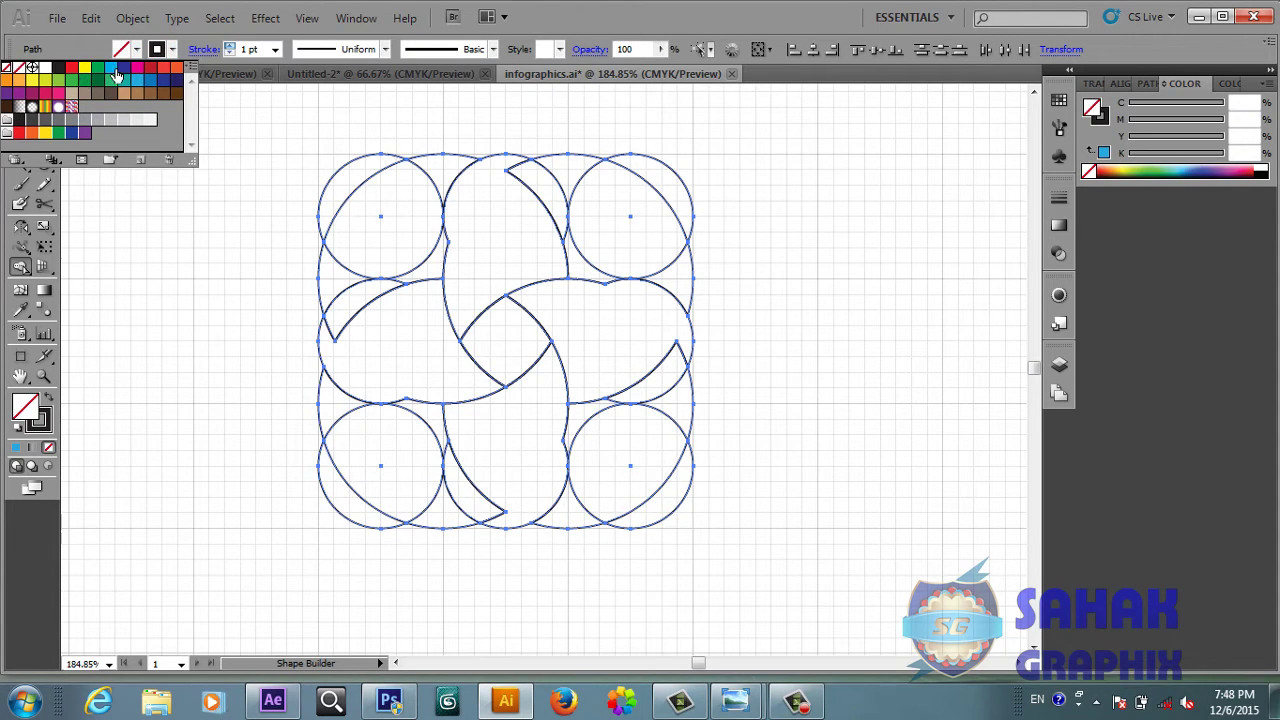
pyautogui.click(140, 82)
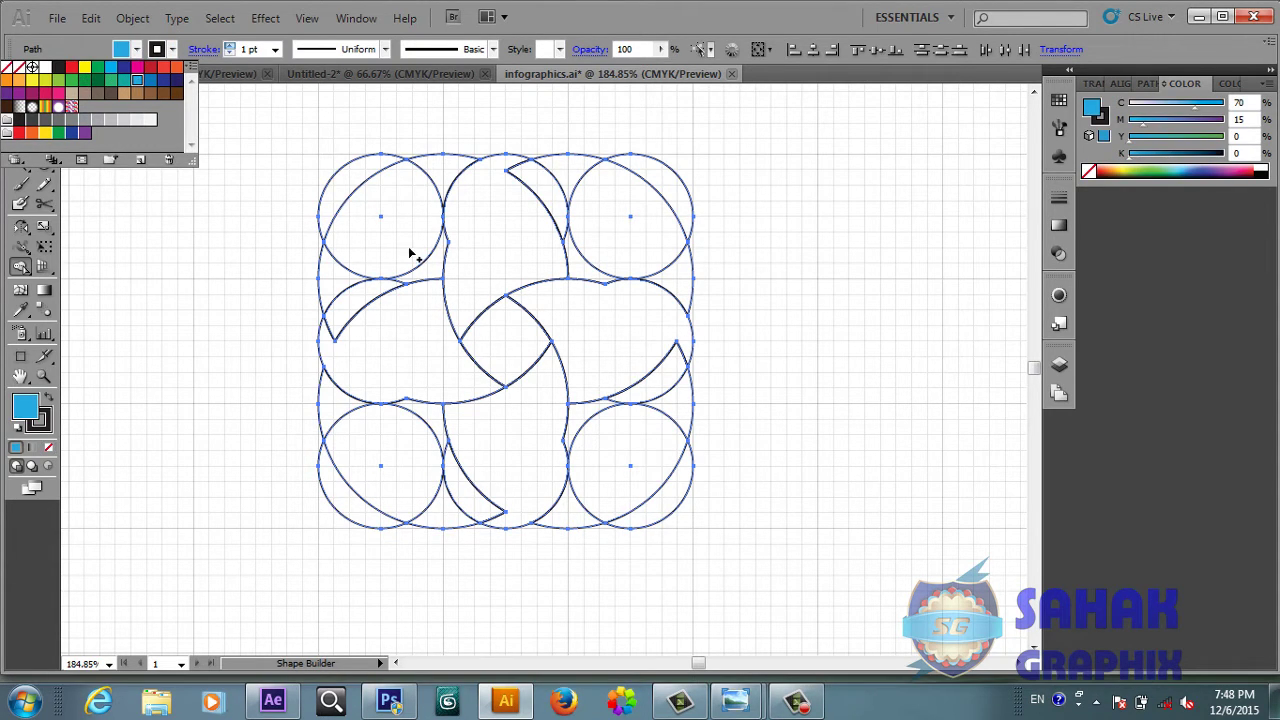
pyautogui.click(487, 267)
pyautogui.click(487, 267)
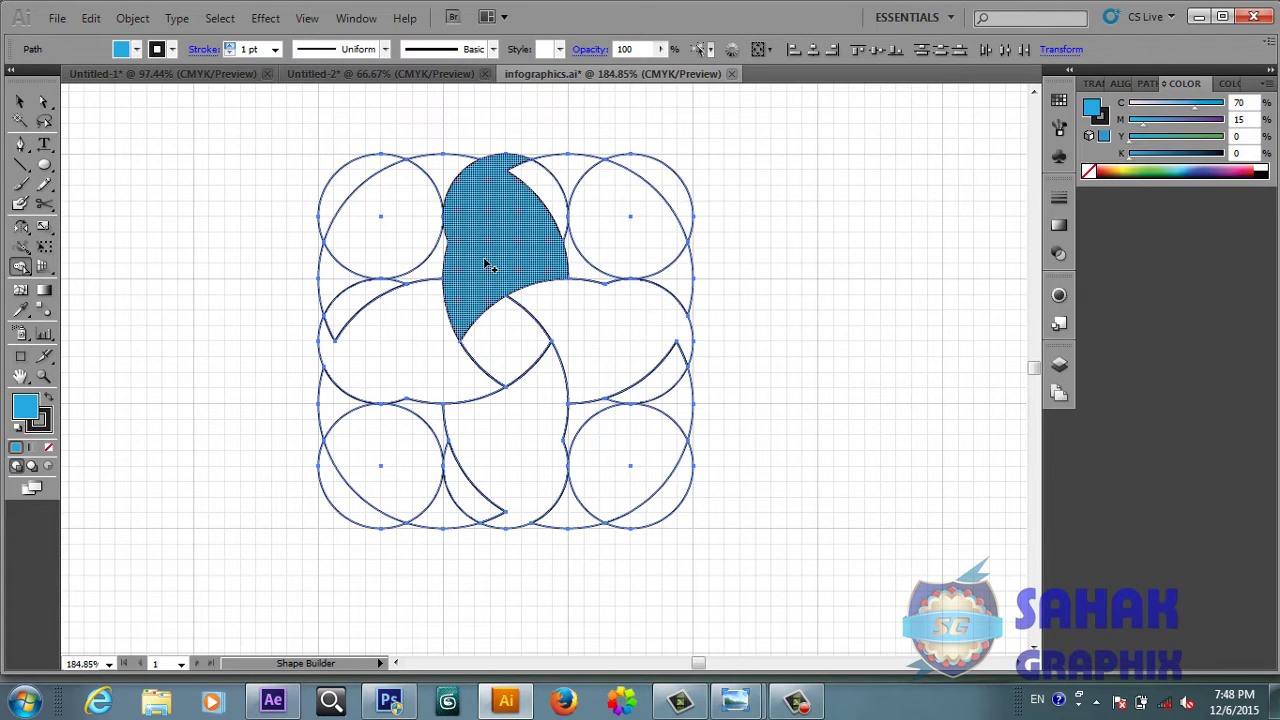
pyautogui.click(424, 345)
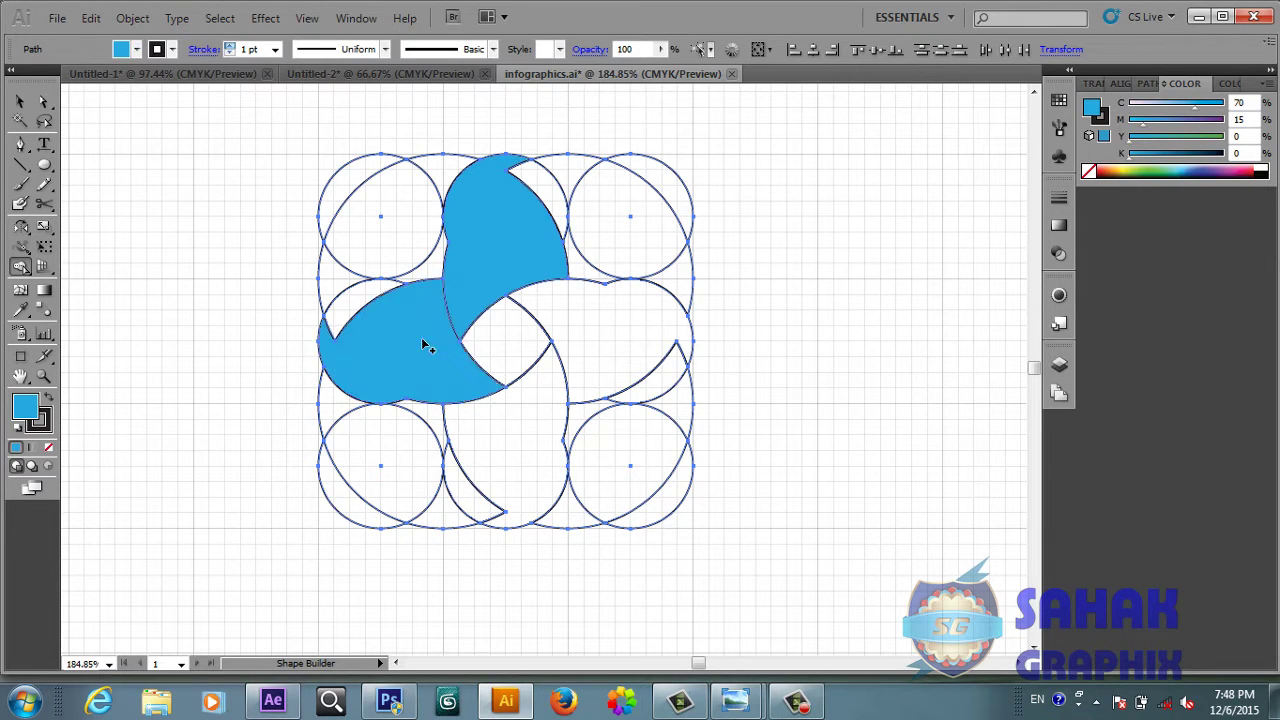
pyautogui.click(577, 343)
pyautogui.click(527, 438)
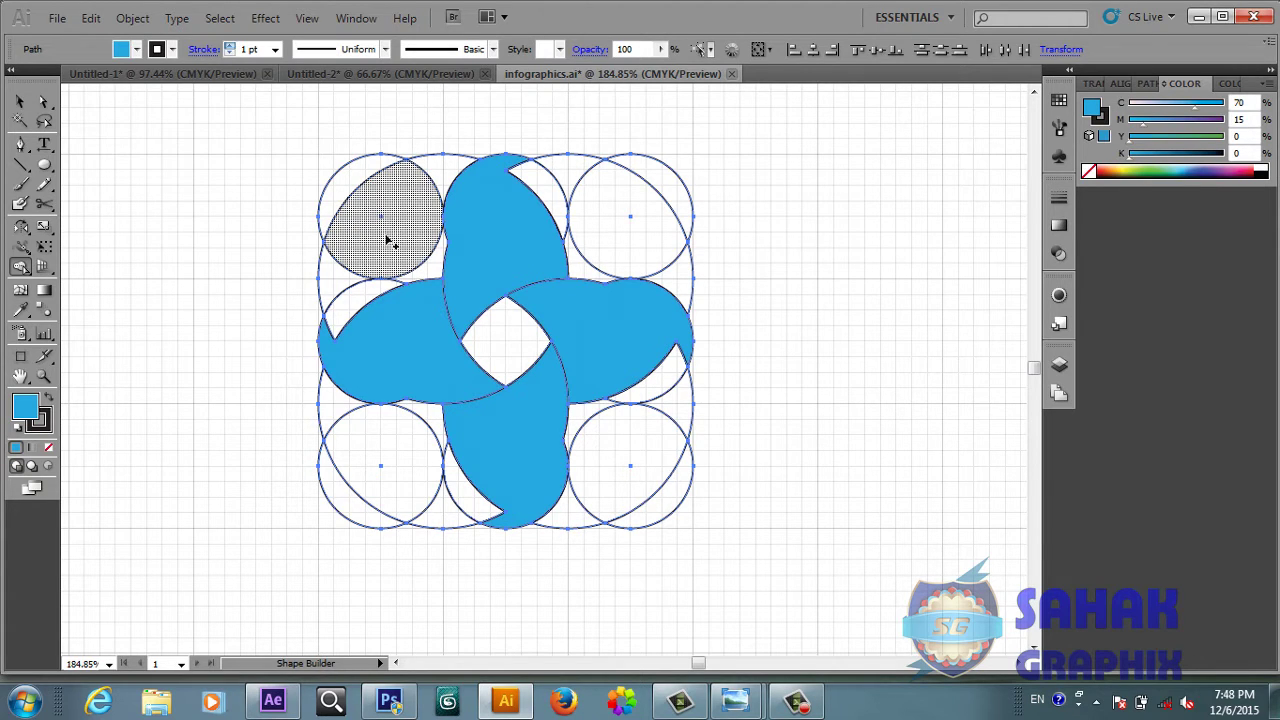
# - Join each of the four slivers into its neighbouring corner circle
pyautogui.moveTo(358, 300); pyautogui.dragTo(350, 195)
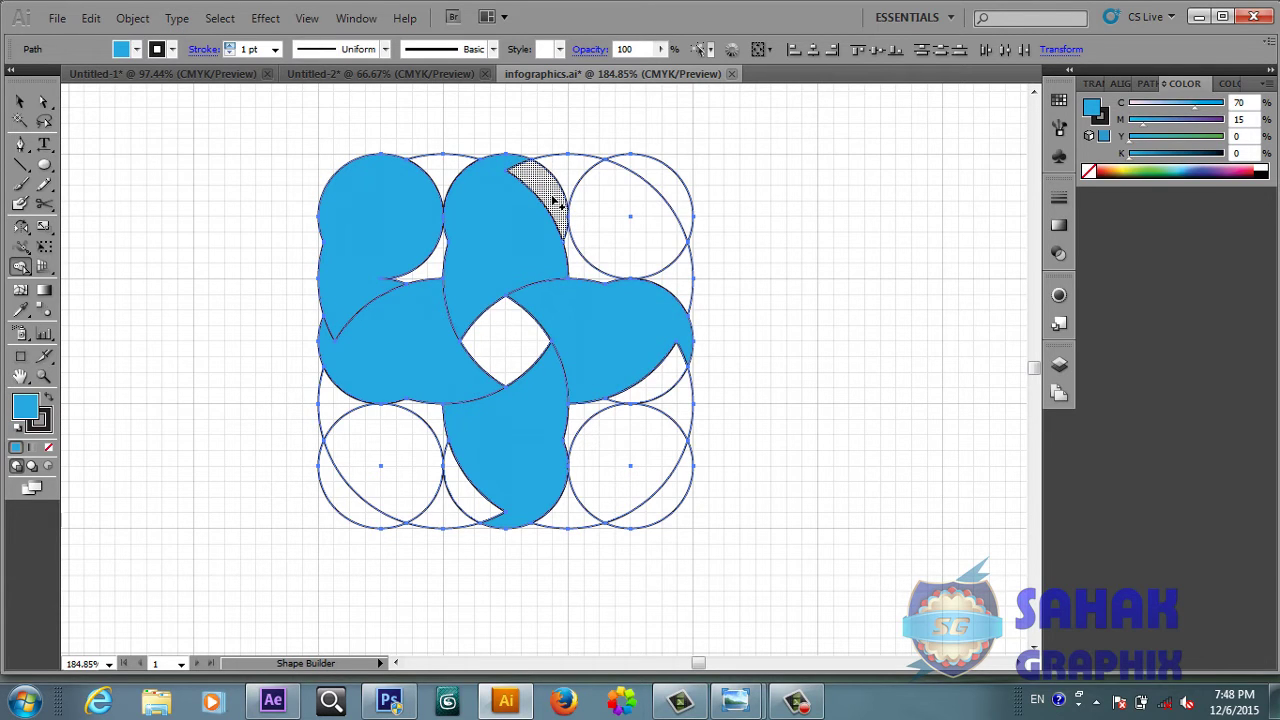
pyautogui.moveTo(572, 192); pyautogui.dragTo(668, 200)
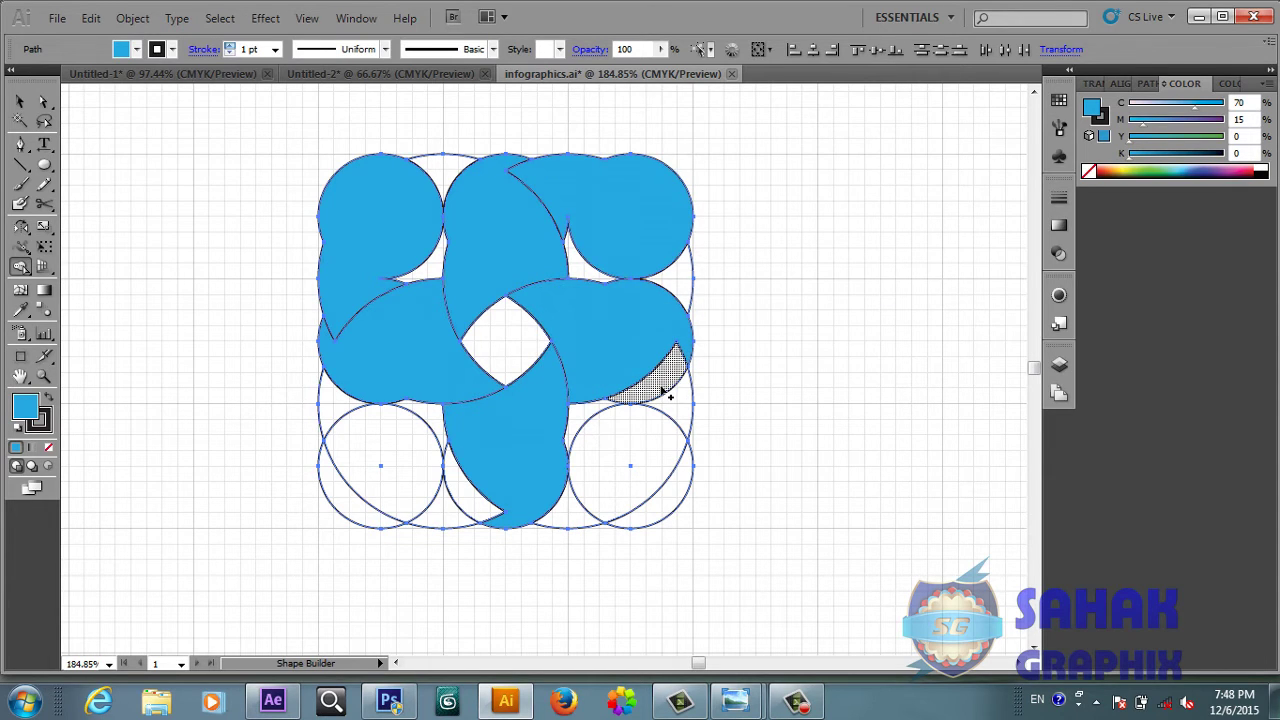
pyautogui.moveTo(668, 393); pyautogui.dragTo(666, 507)
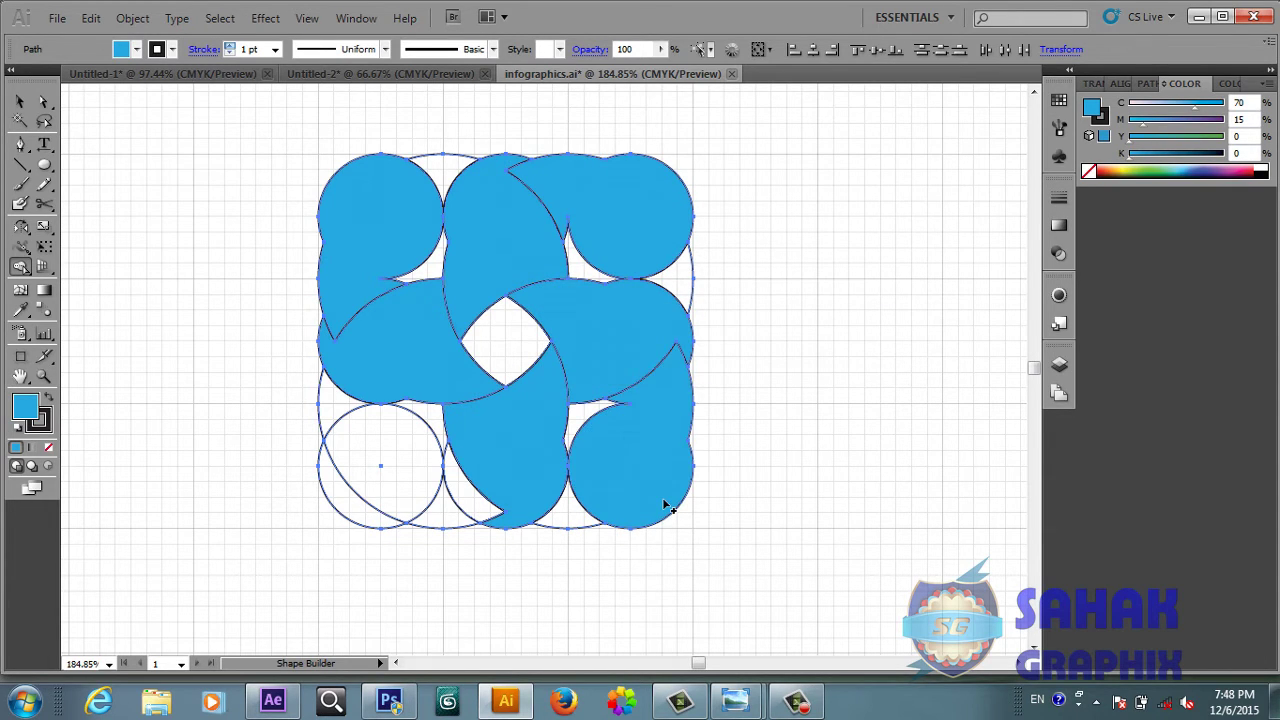
pyautogui.moveTo(462, 495); pyautogui.dragTo(362, 511)
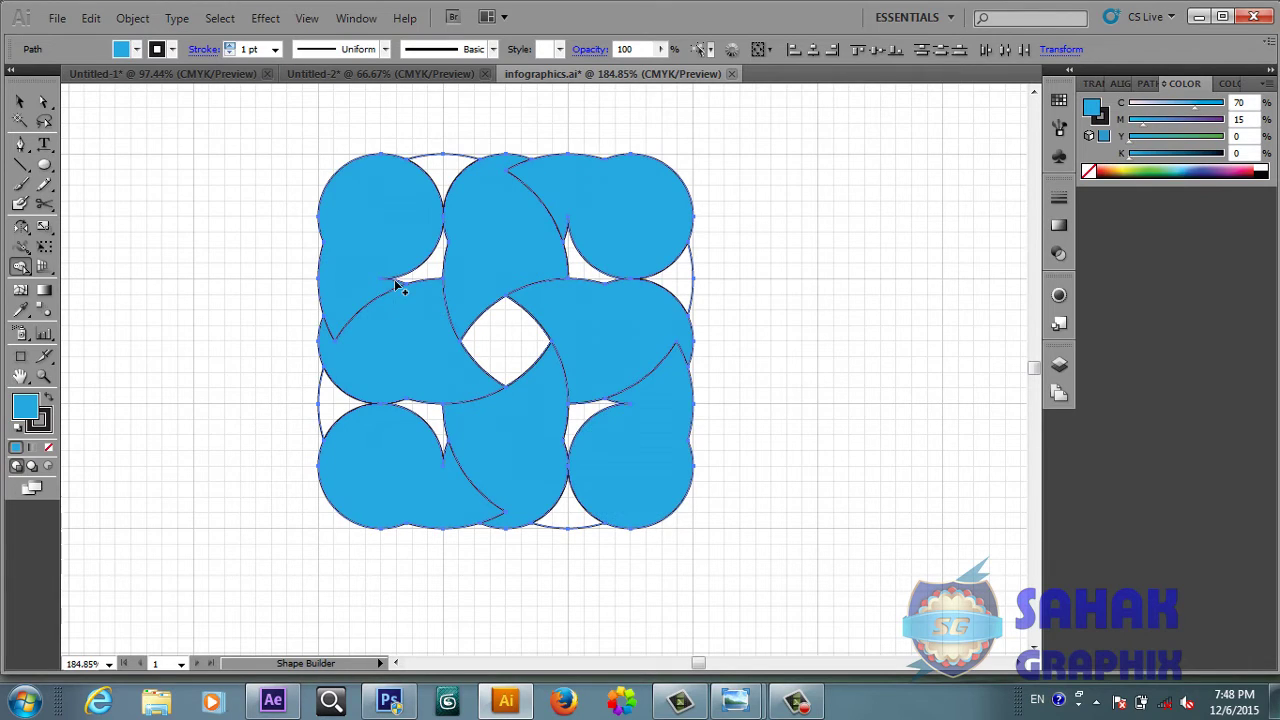
# - Join the overlapping endpoints on the top, right and bottom arcs with Ctrl+J
pyautogui.click(45, 104)
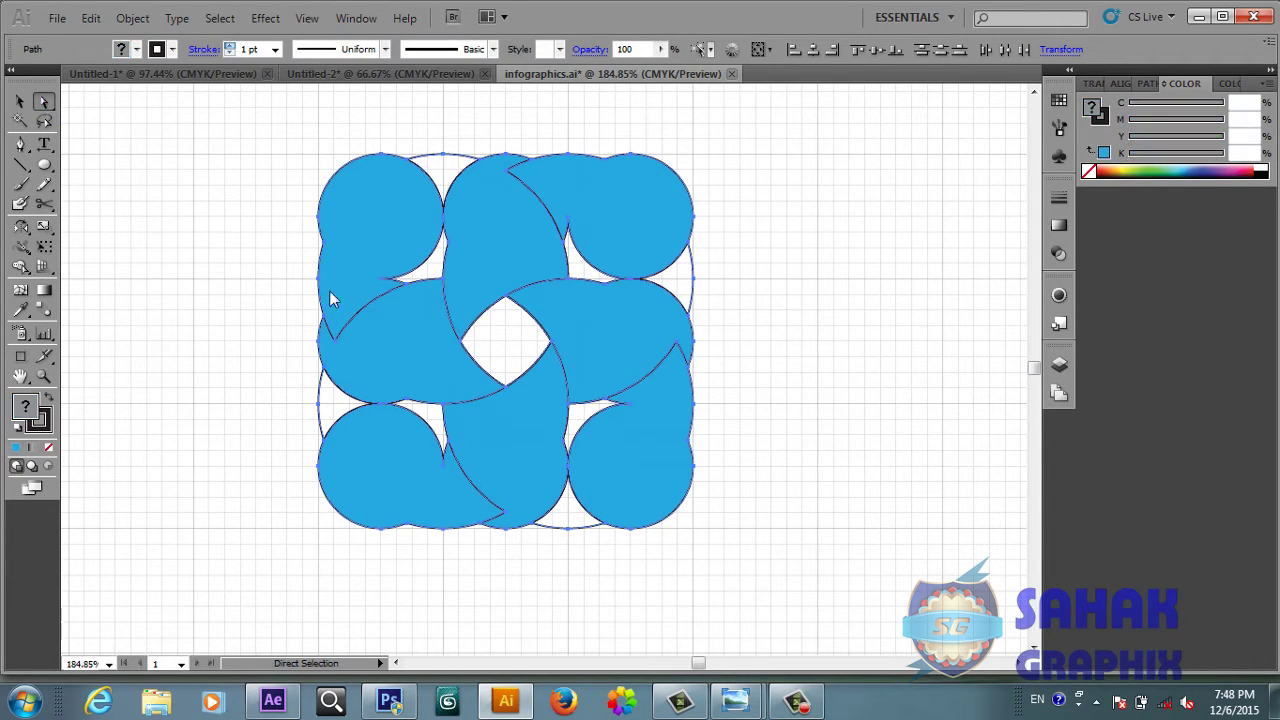
pyautogui.click(334, 420)
pyautogui.click(334, 420)
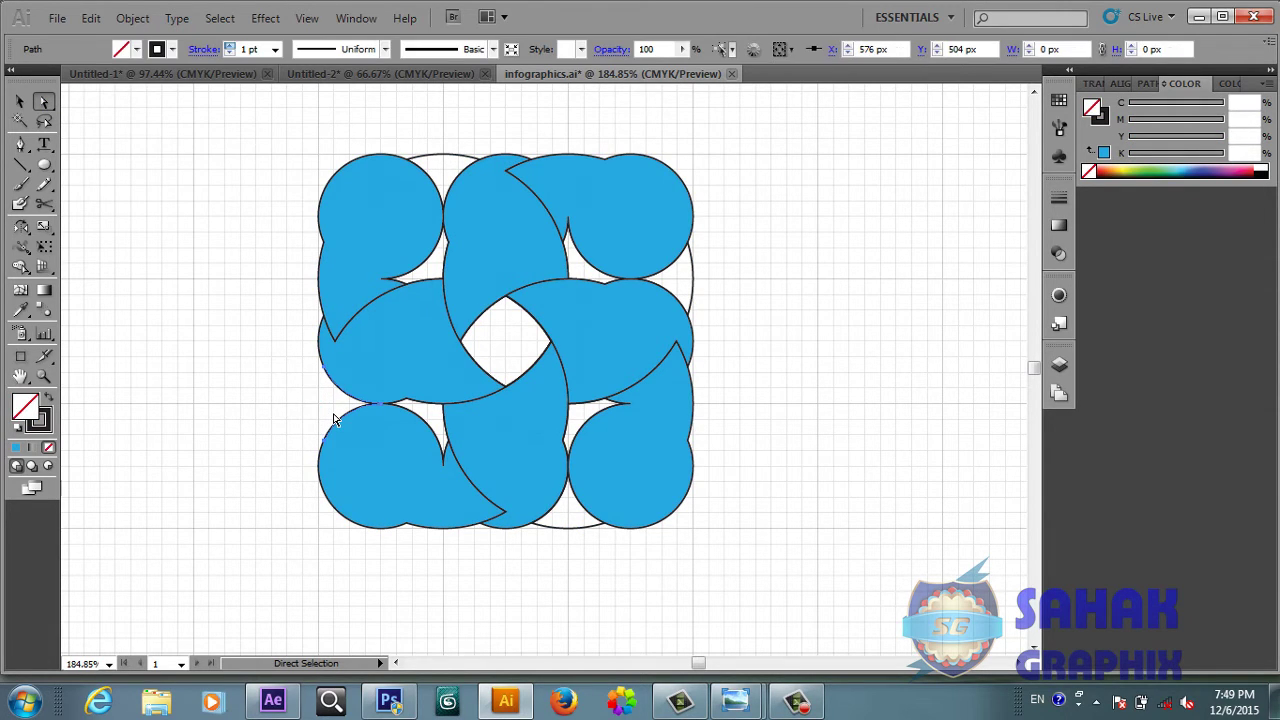
pyautogui.moveTo(432, 134); pyautogui.dragTo(457, 171)
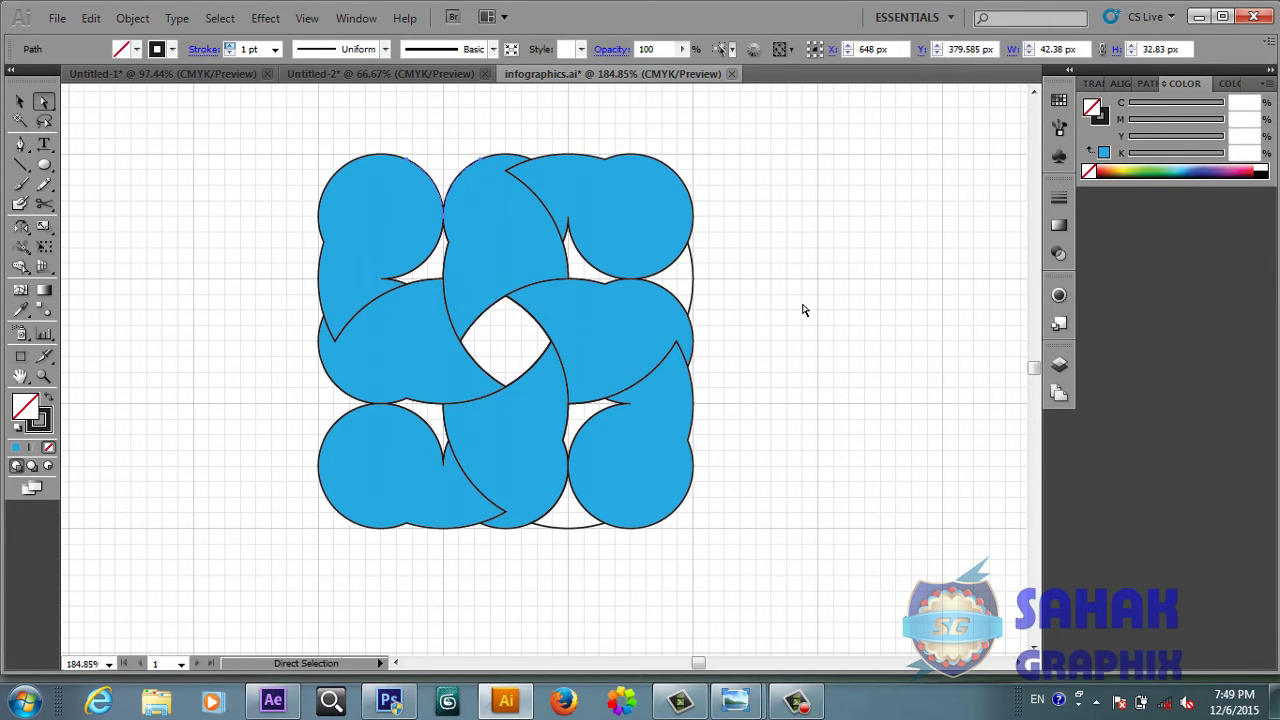
pyautogui.moveTo(715, 268); pyautogui.dragTo(680, 290)
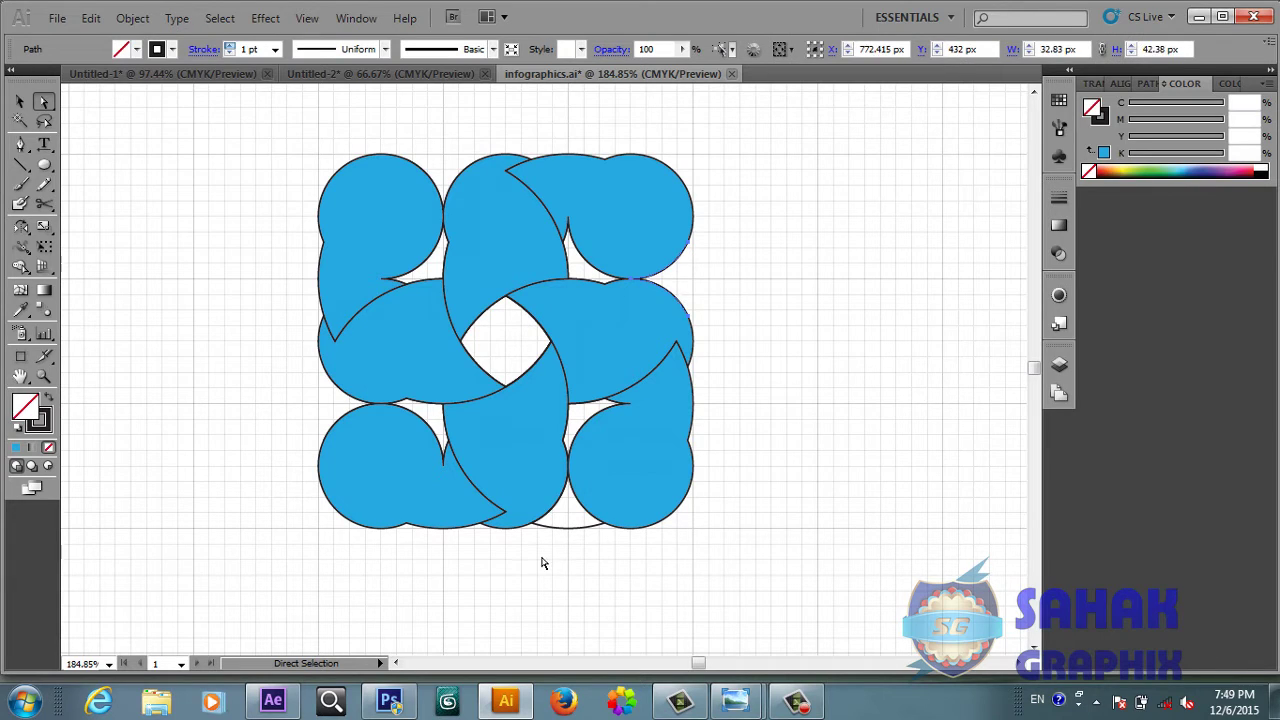
pyautogui.moveTo(542, 552); pyautogui.dragTo(585, 522)
pyautogui.hotkey('ctrl', 'j')
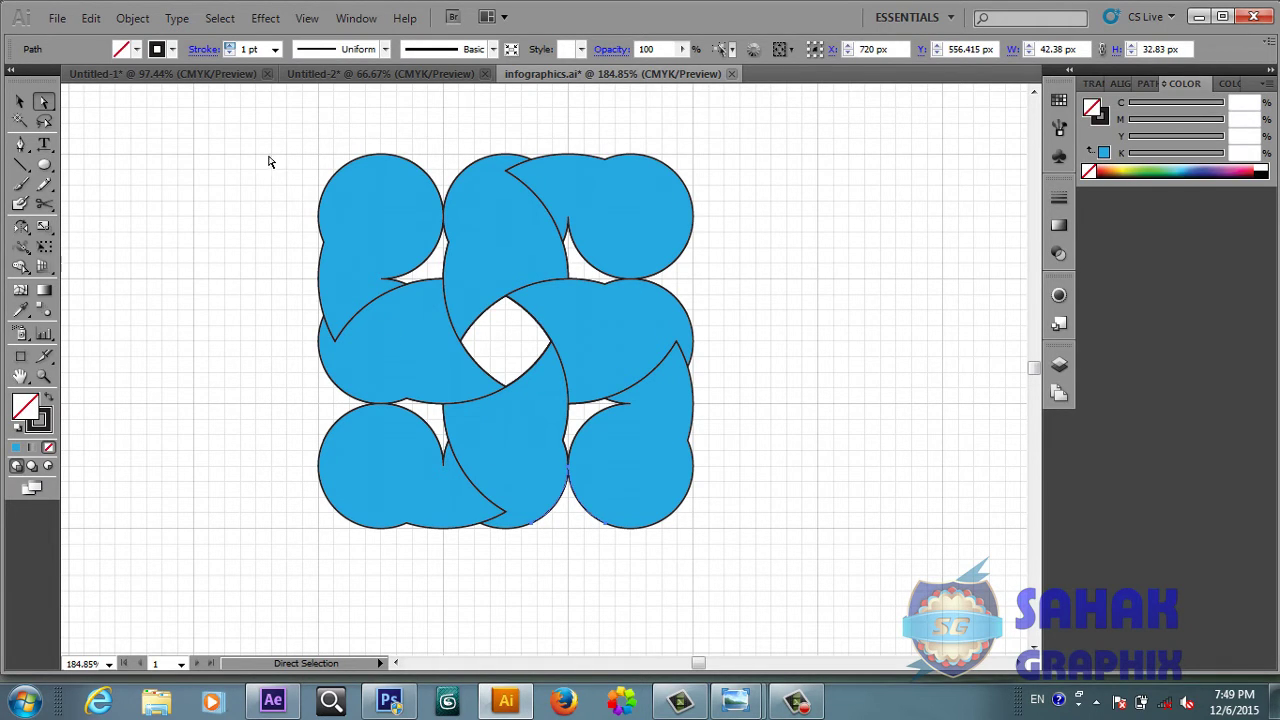
# - Set the stroke of the entire cyan pinwheel to None
pyautogui.click(19, 103)
pyautogui.moveTo(260, 138); pyautogui.dragTo(789, 558)
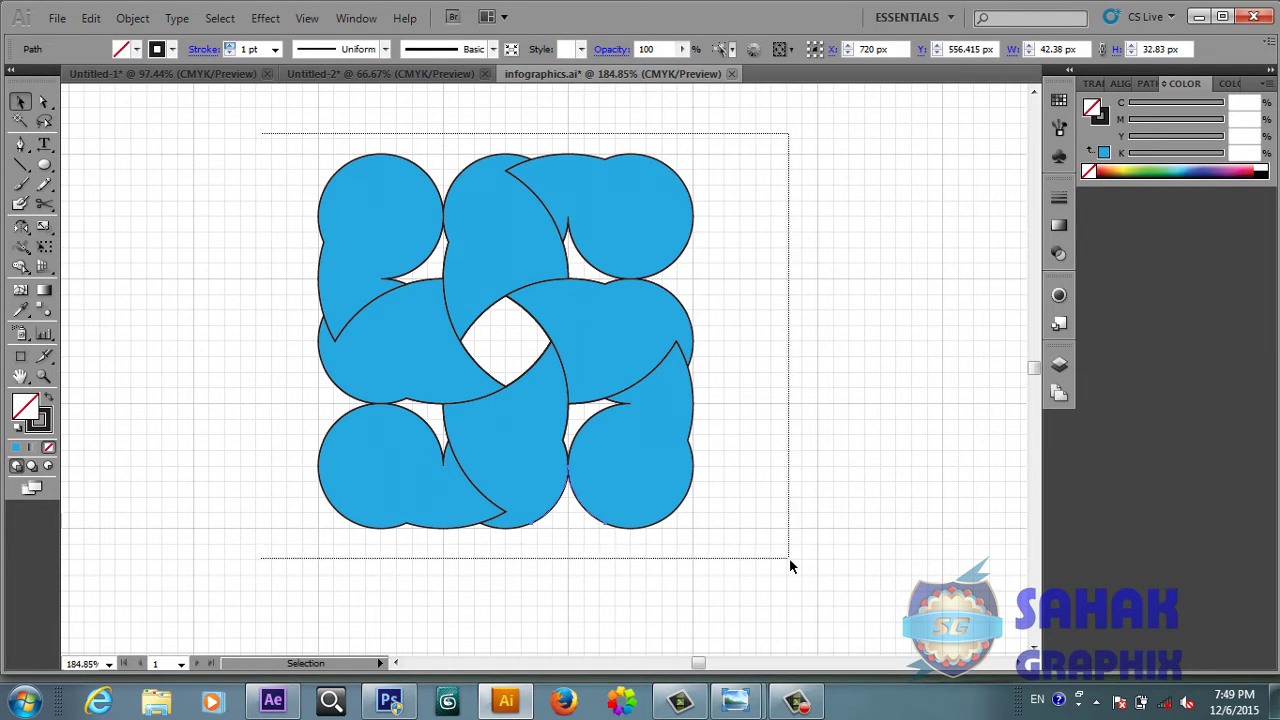
pyautogui.click(172, 49)
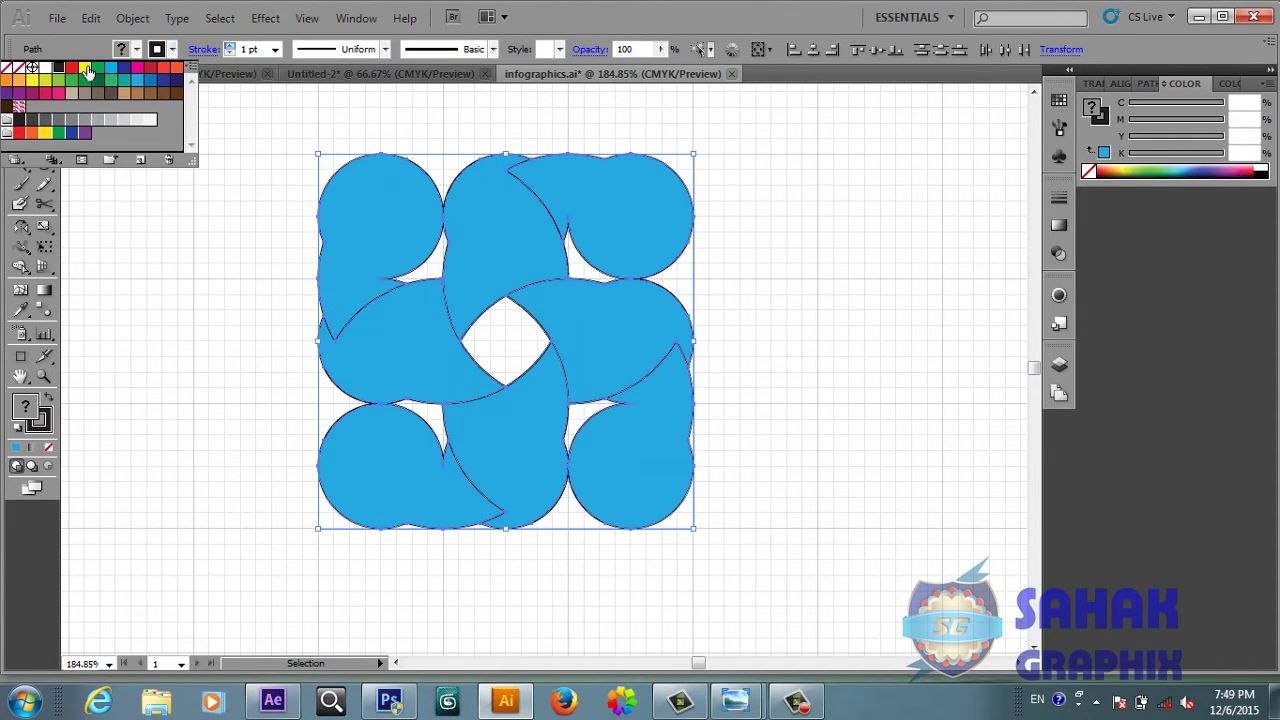
pyautogui.click(7, 67)
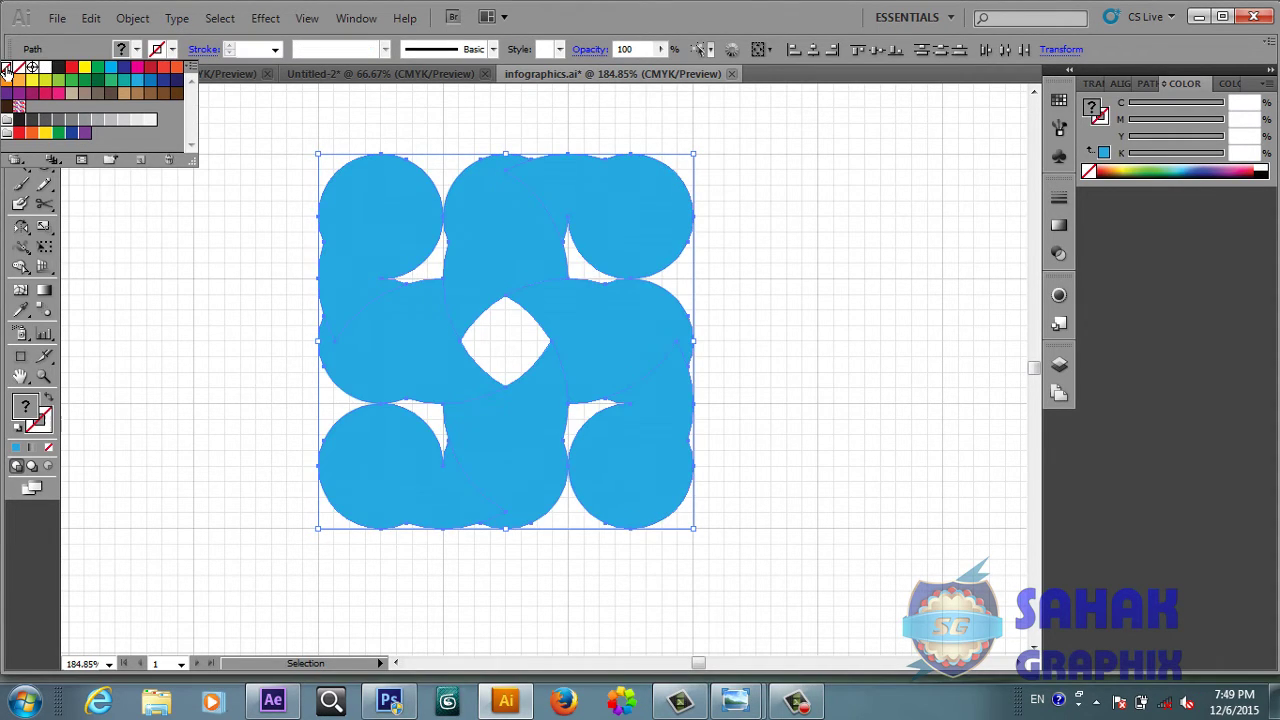
pyautogui.click(255, 205)
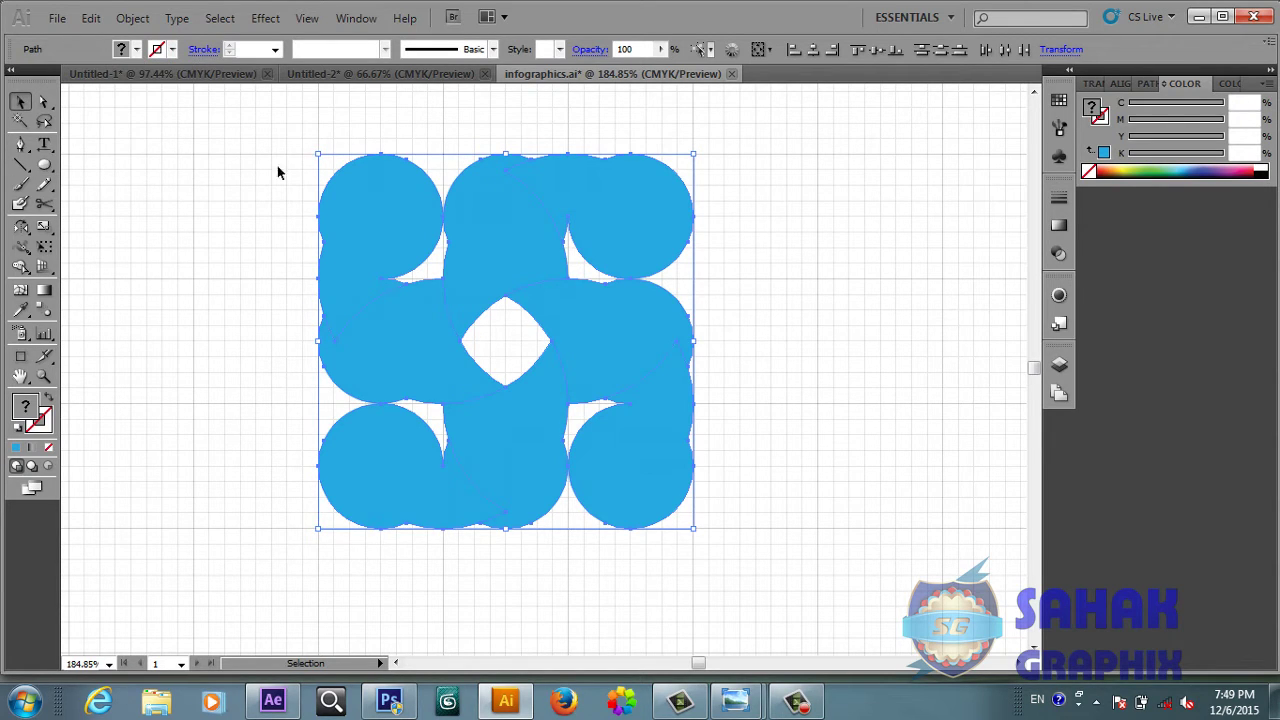
pyautogui.moveTo(275, 140); pyautogui.dragTo(830, 597)
pyautogui.click(829, 406)
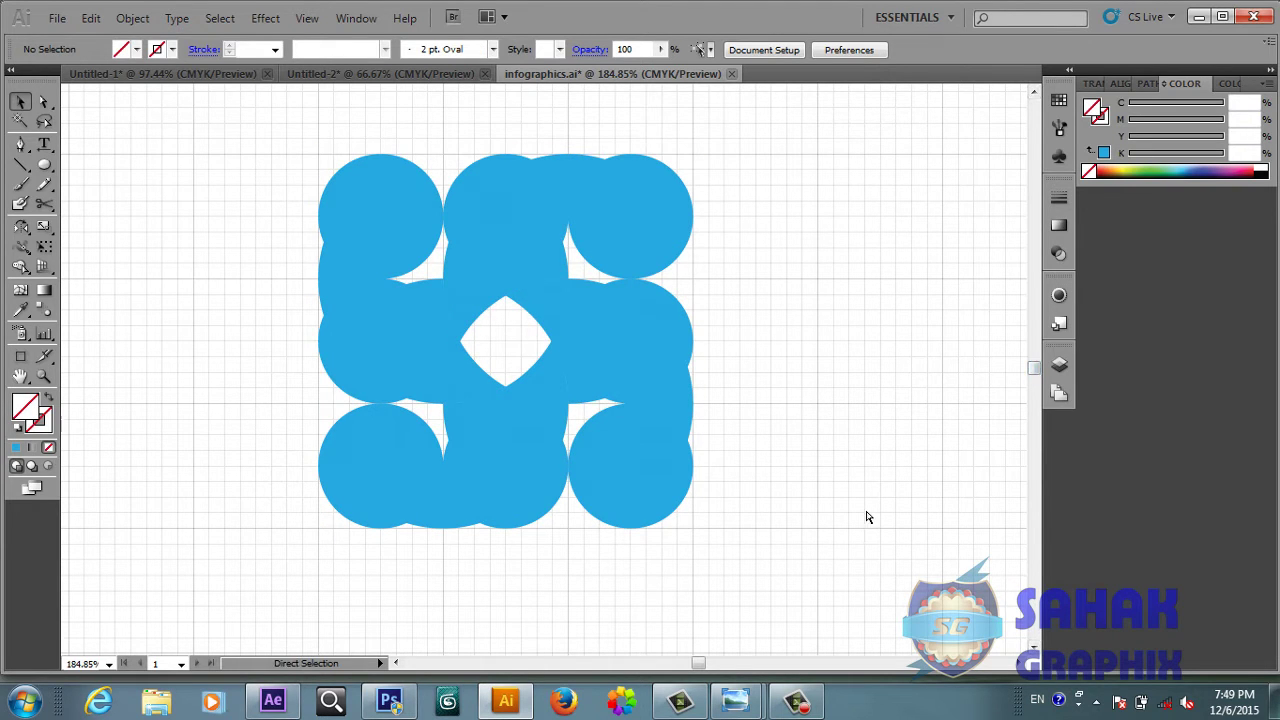
# - Scale the pinwheel up proportionally and place it in the artboard's left half
pyautogui.hotkey('ctrl', '-')
pyautogui.hotkey('ctrl', '-')
pyautogui.hotkey('ctrl', '-')
pyautogui.hotkey('ctrl', '-')
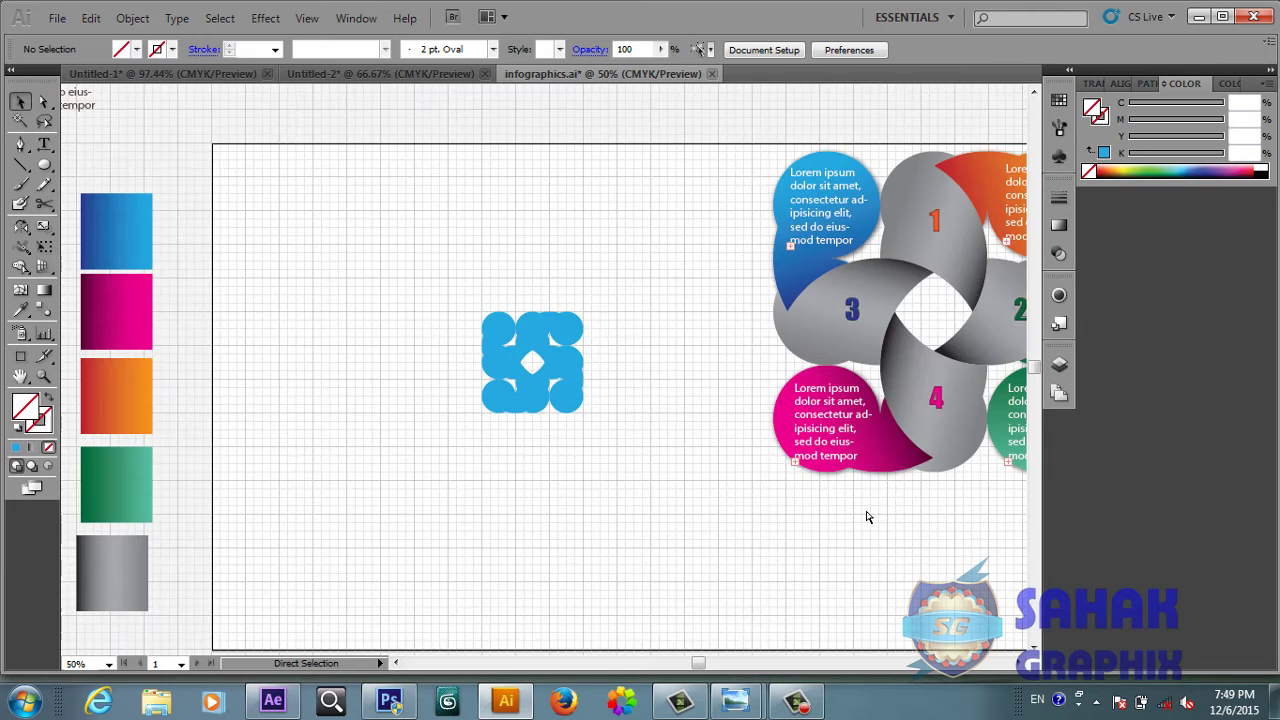
pyautogui.hotkey('ctrl', '-')
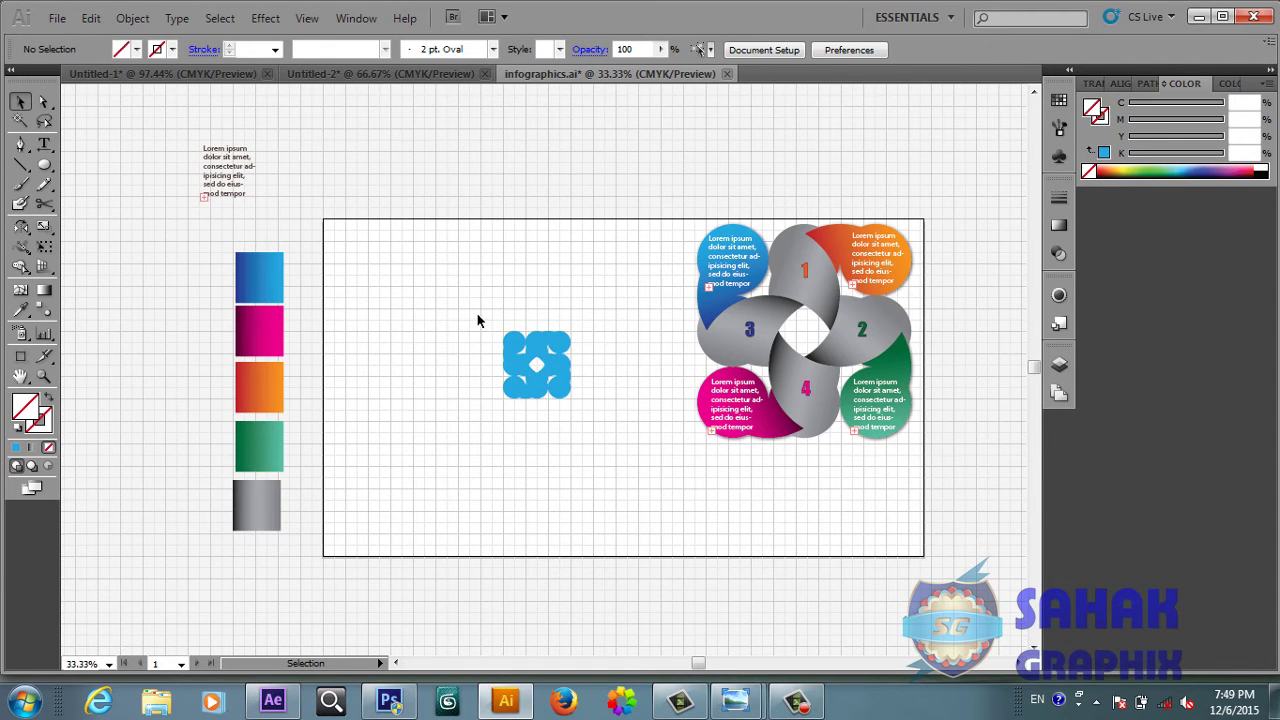
pyautogui.moveTo(477, 314); pyautogui.dragTo(597, 436)
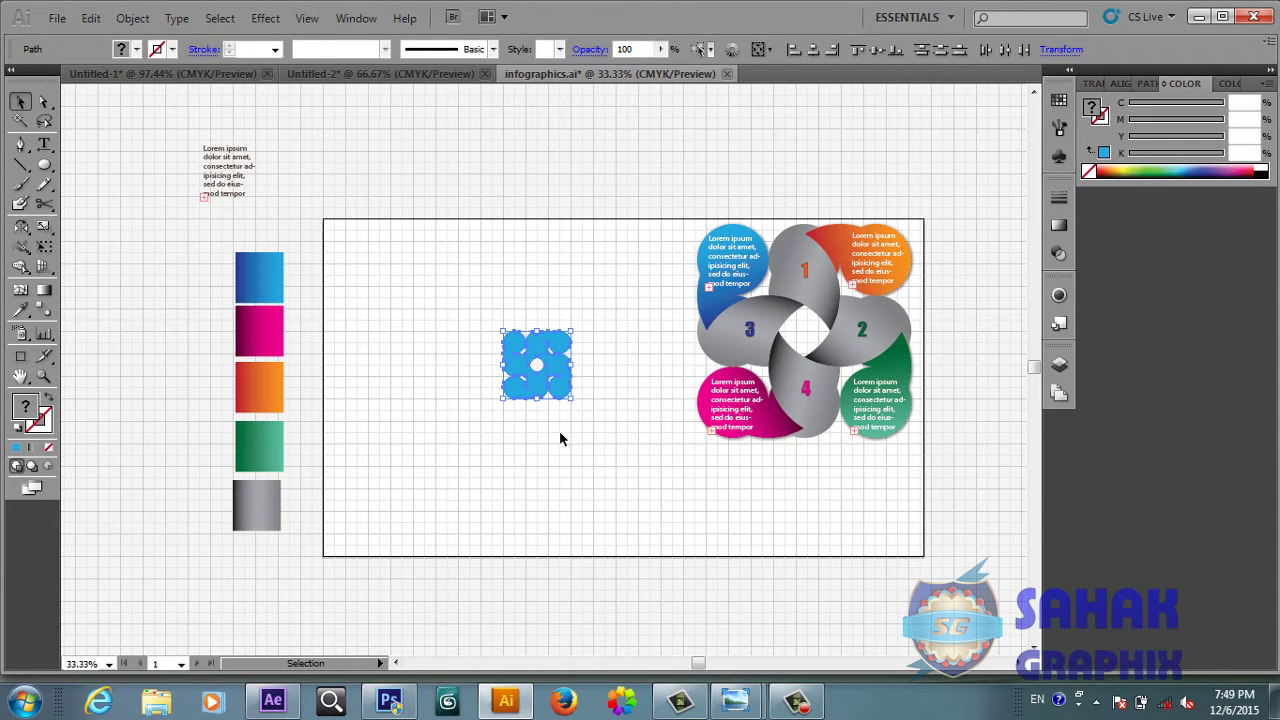
pyautogui.press('shift')
pyautogui.moveTo(572, 328)
pyautogui.mouseDown()
pyautogui.moveTo(686, 266)
pyautogui.moveTo(822, 222)
pyautogui.moveTo(812, 230)
pyautogui.mouseUp()
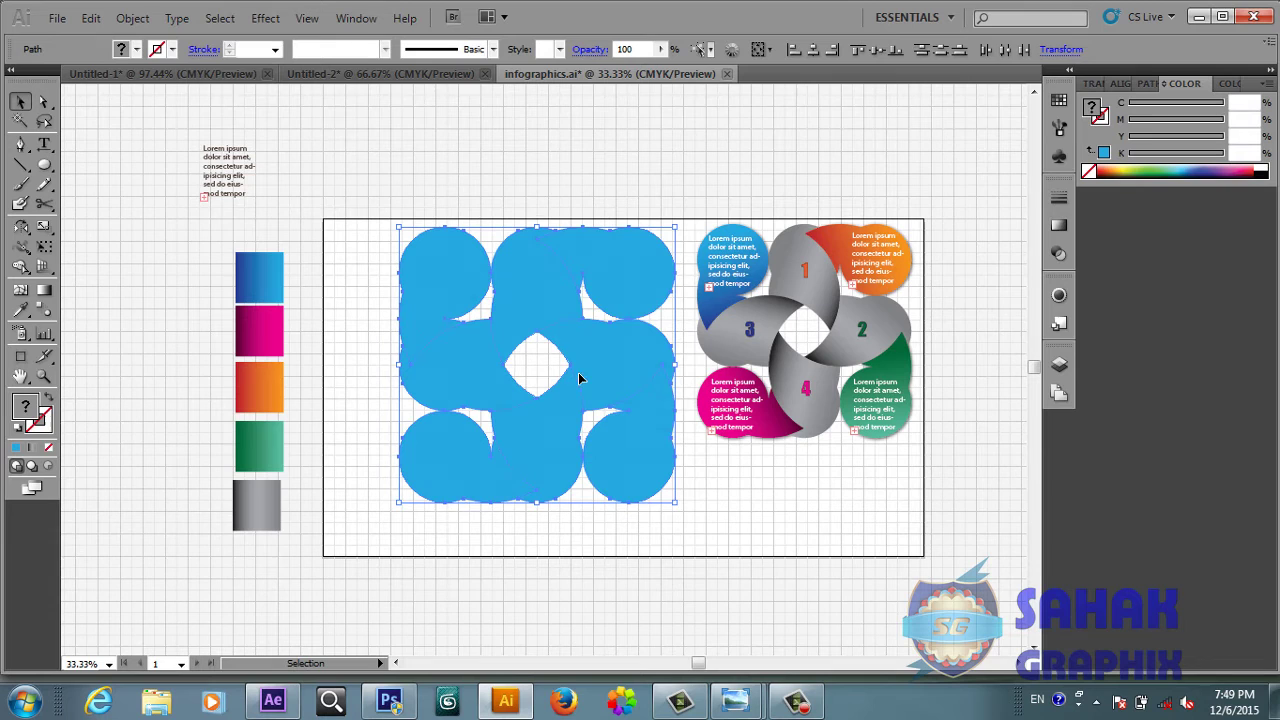
pyautogui.moveTo(474, 364); pyautogui.dragTo(443, 380)
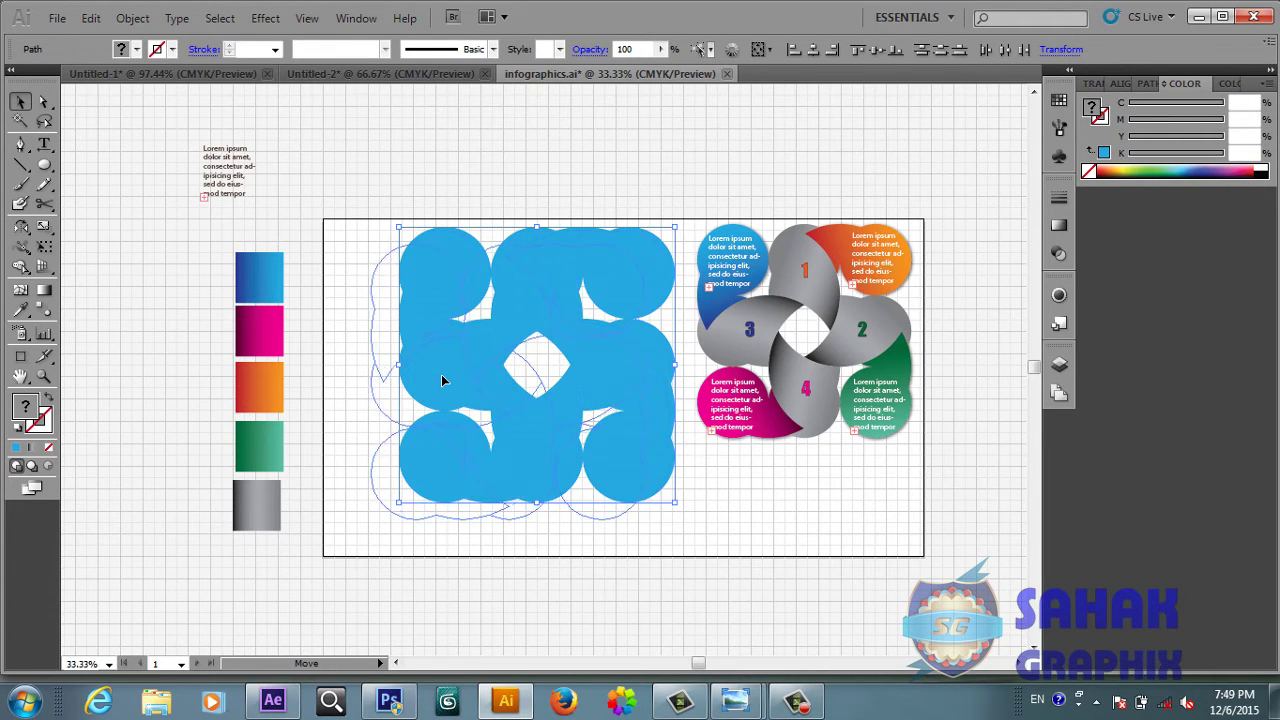
pyautogui.click(700, 505)
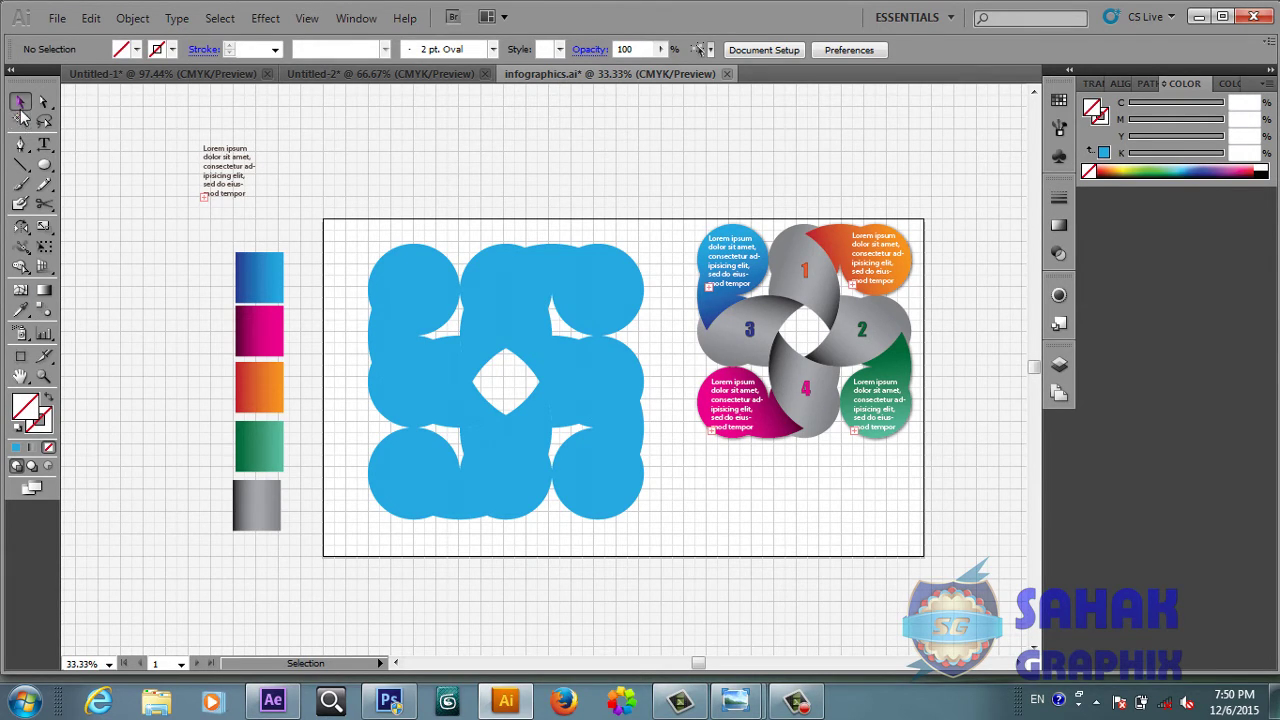
# - Eyedrop the gray gradient onto all four central ribbon pieces
pyautogui.click(565, 373)
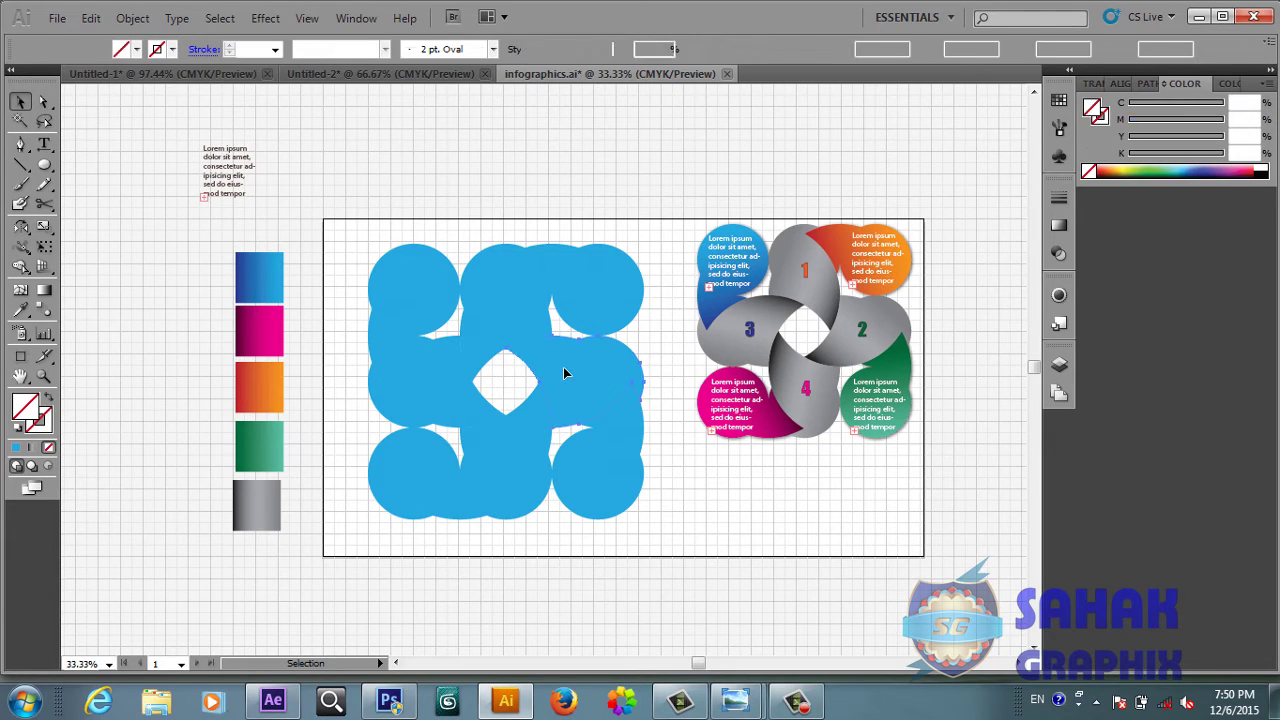
pyautogui.click(21, 312)
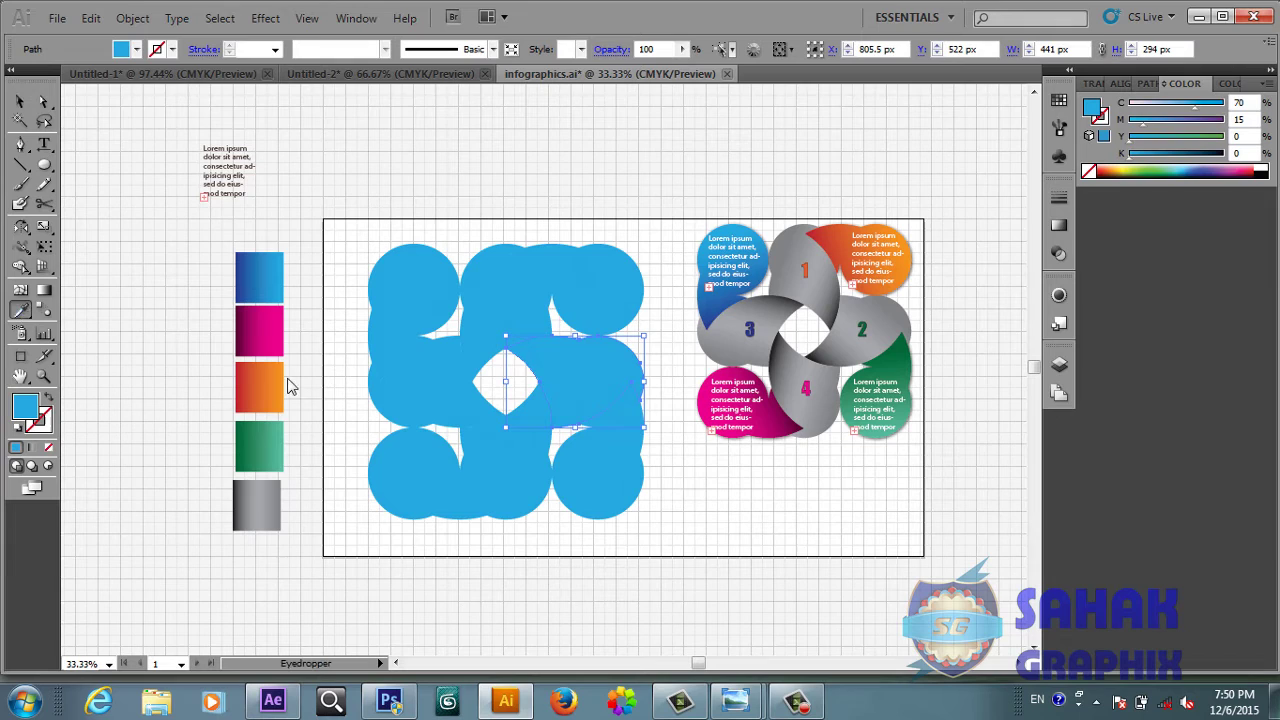
pyautogui.click(271, 493)
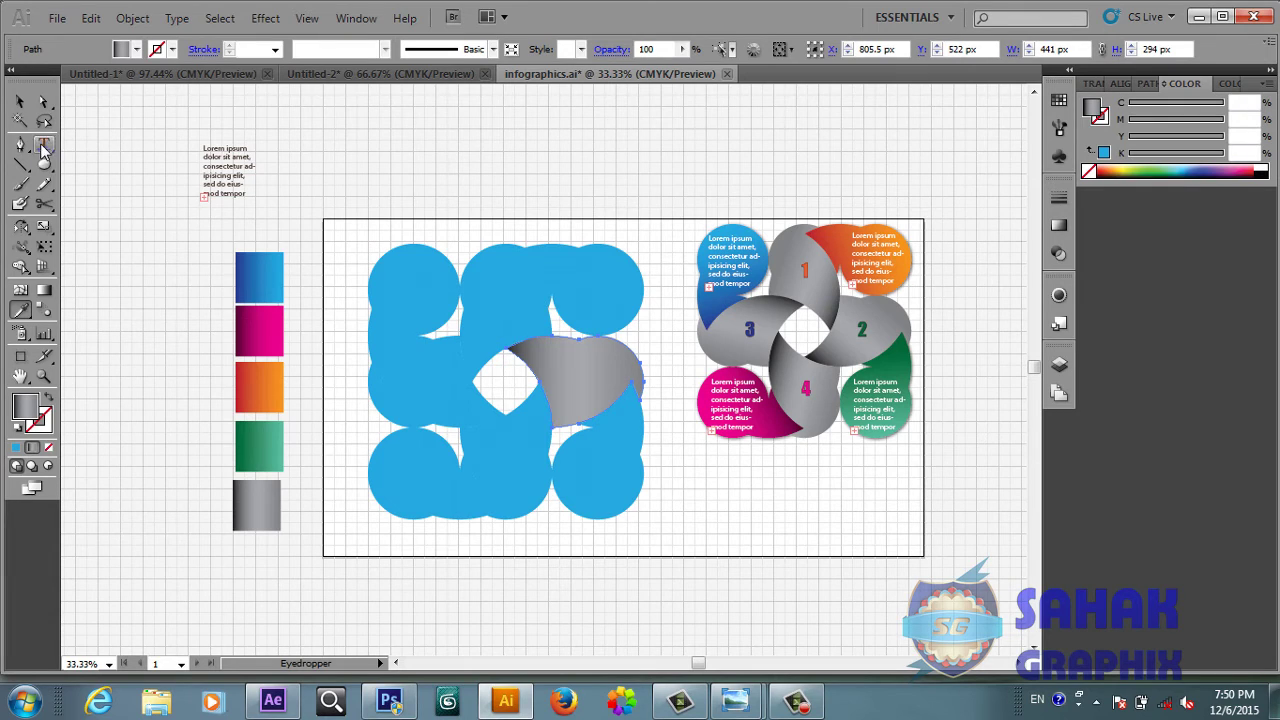
pyautogui.click(20, 101)
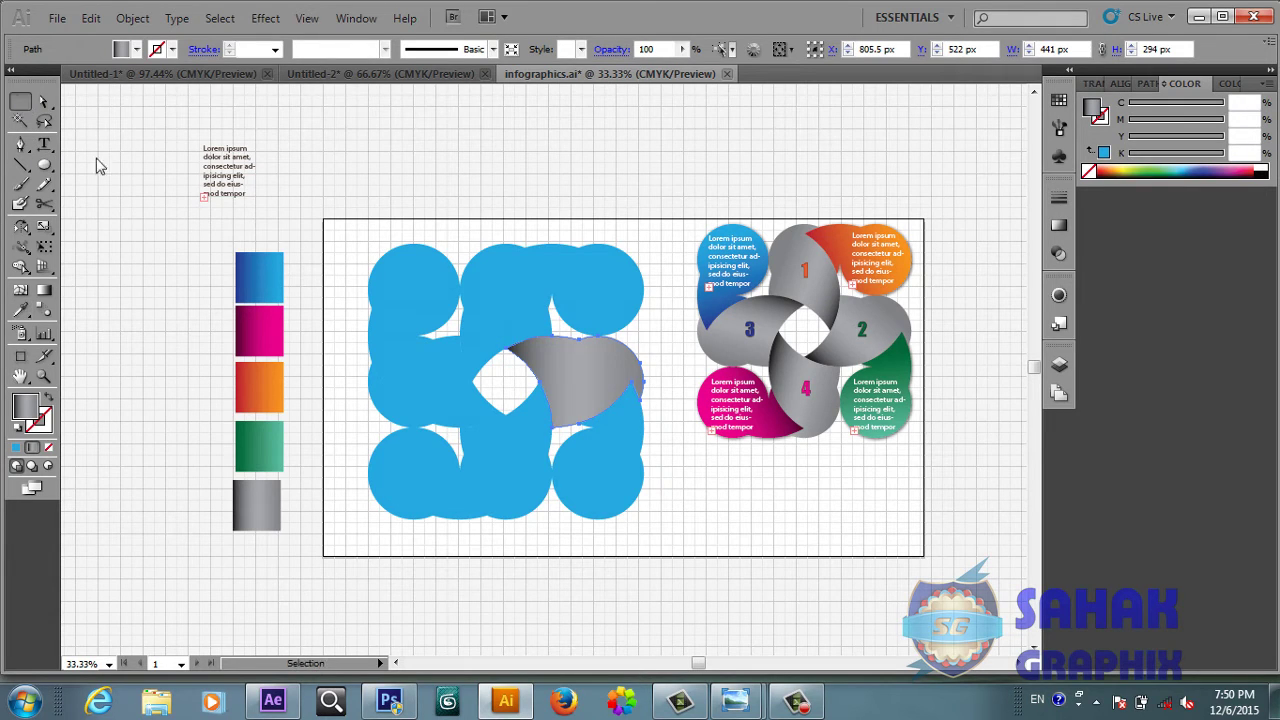
pyautogui.keyDown('shift'); pyautogui.click(512, 452); pyautogui.keyUp('shift')
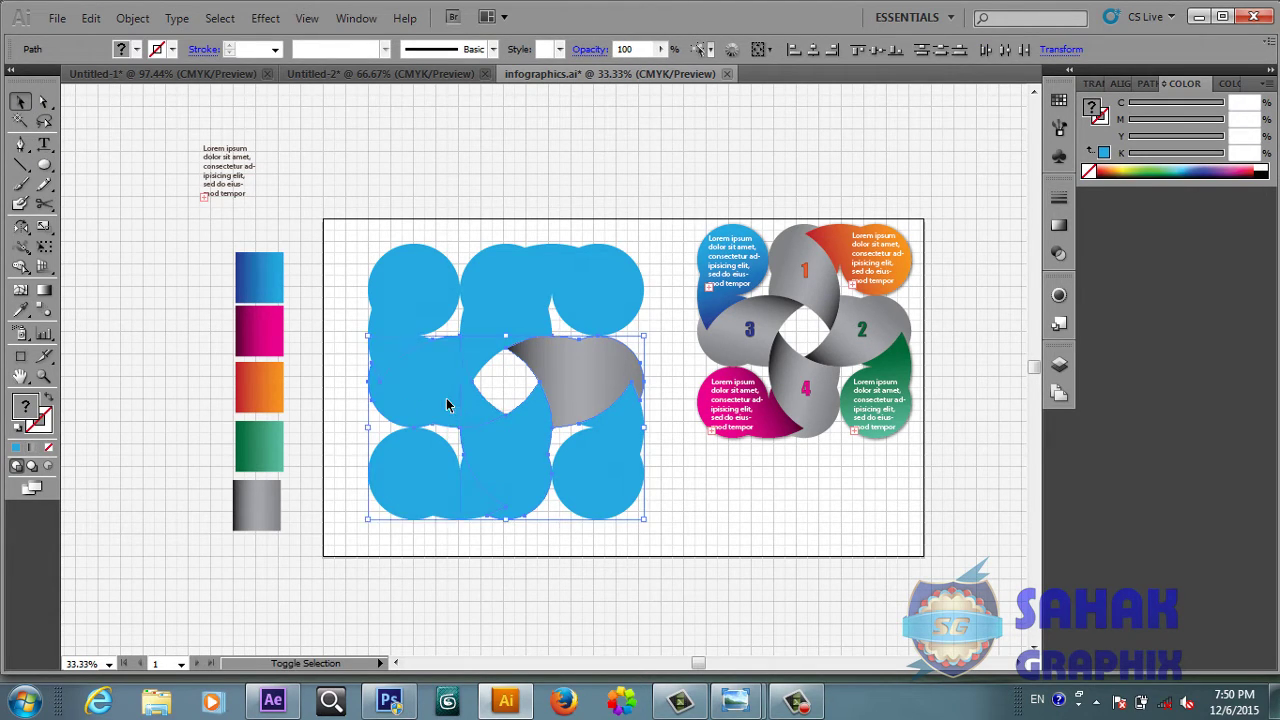
pyautogui.keyDown('shift'); pyautogui.click(504, 325); pyautogui.keyUp('shift')
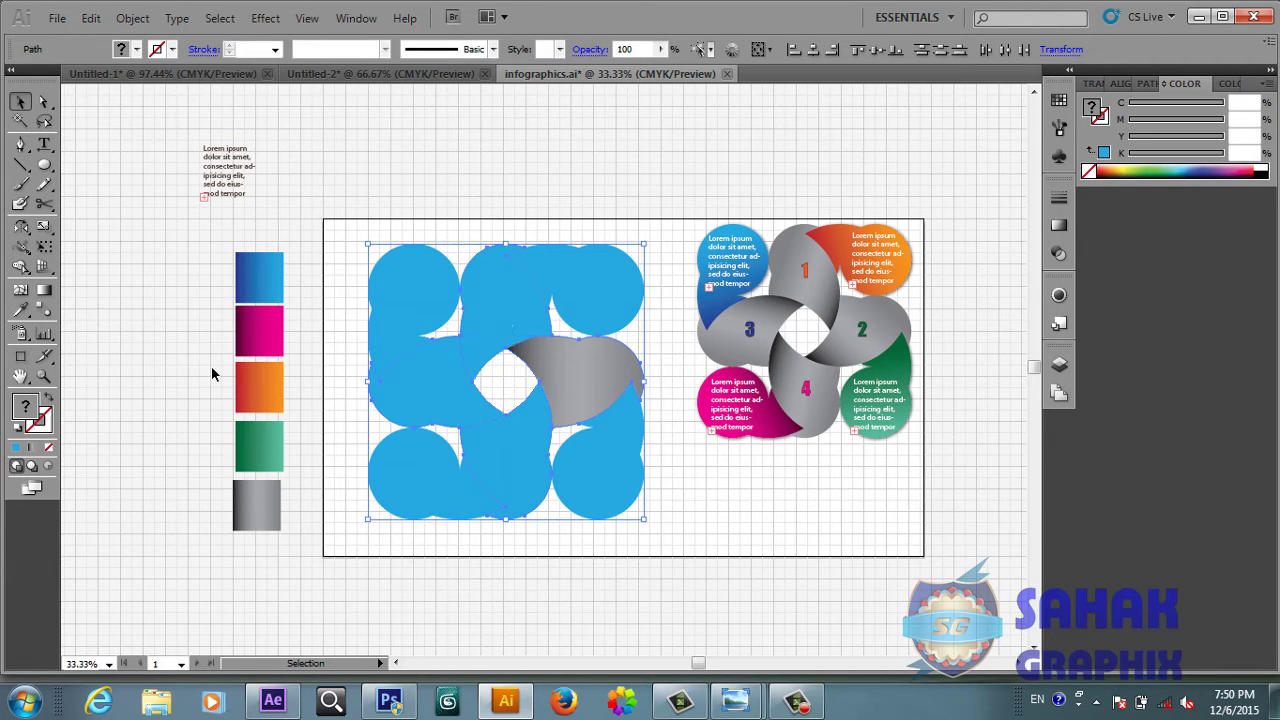
pyautogui.click(20, 310)
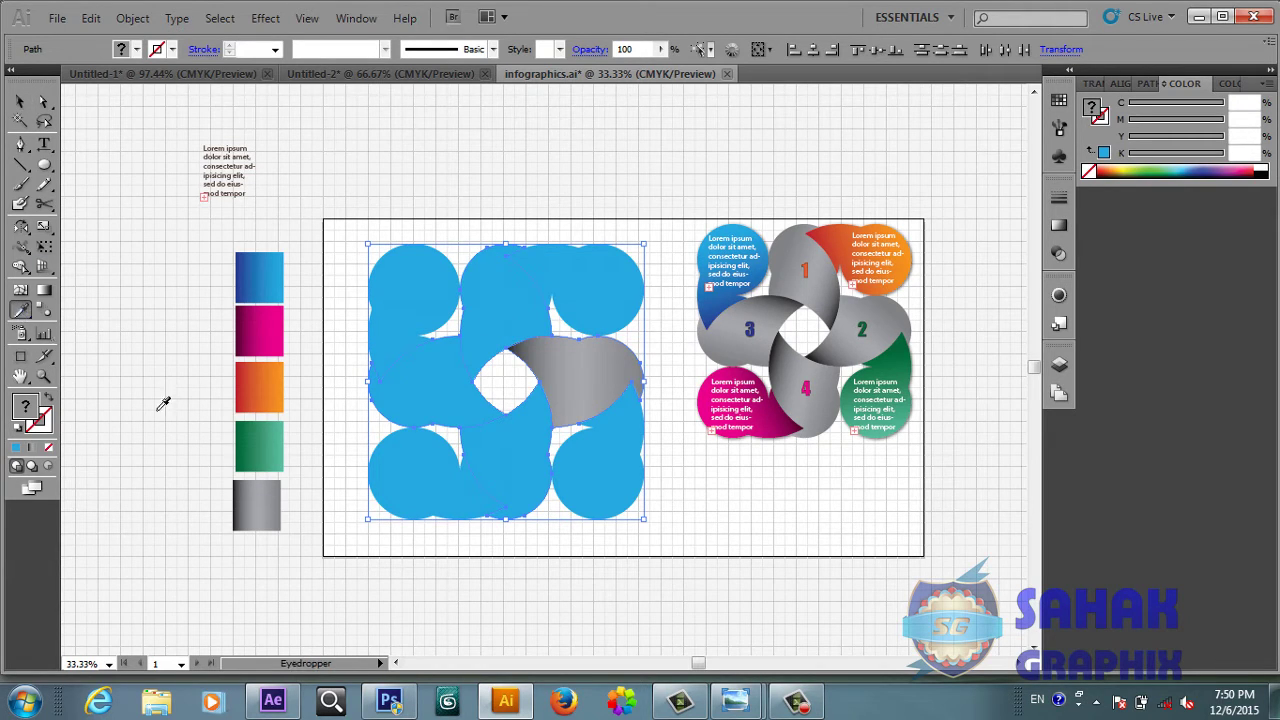
pyautogui.click(261, 503)
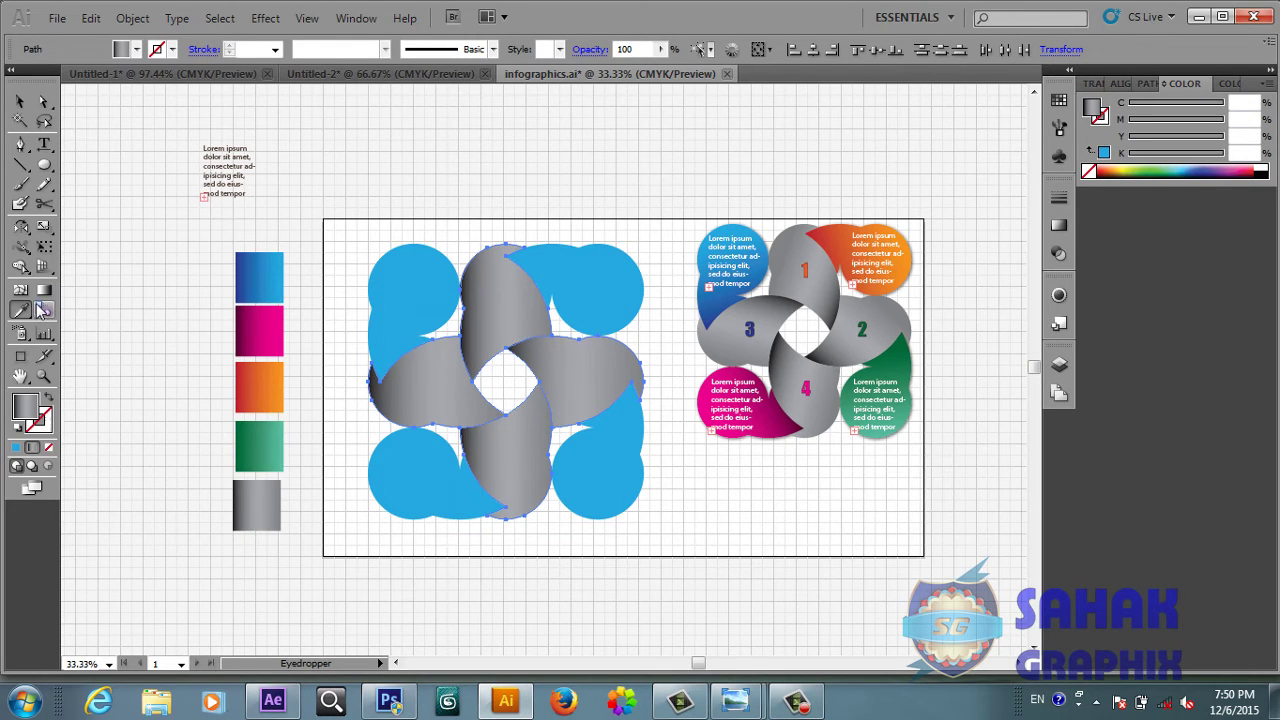
# - Give the top-left bubble the blue gradient and the top-right bubble the orange gradient
pyautogui.click(20, 101)
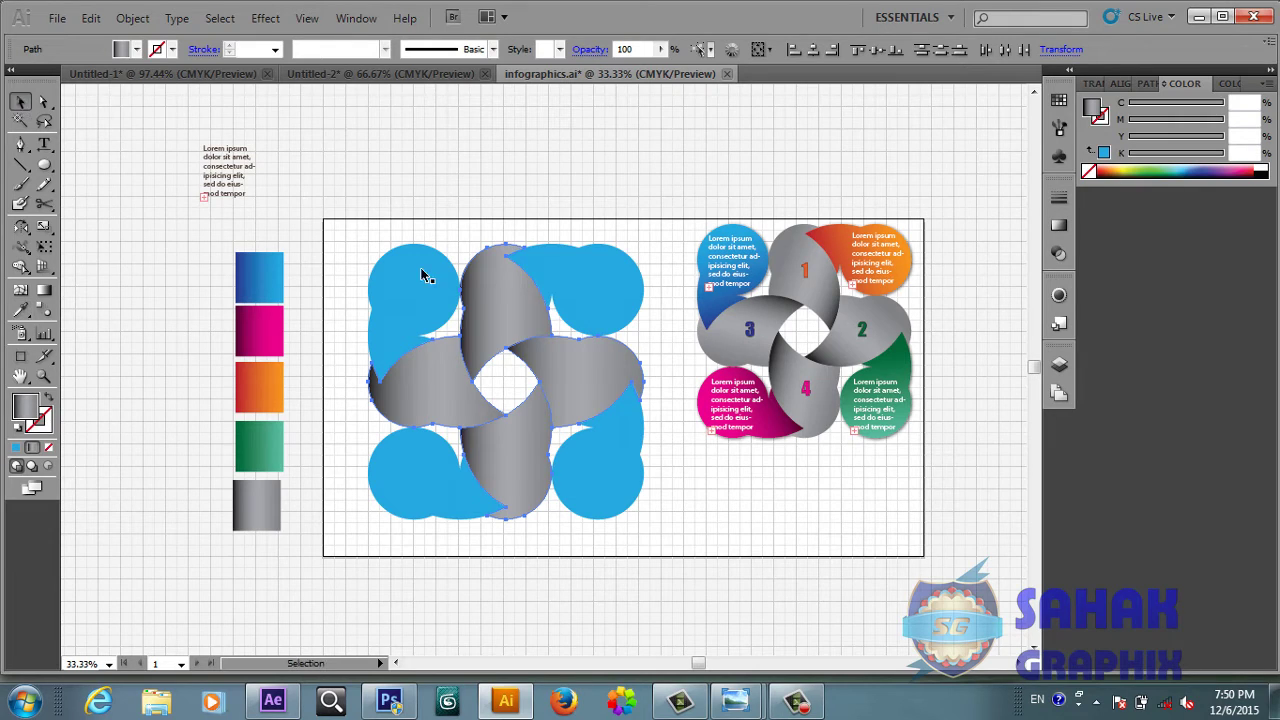
pyautogui.click(418, 298)
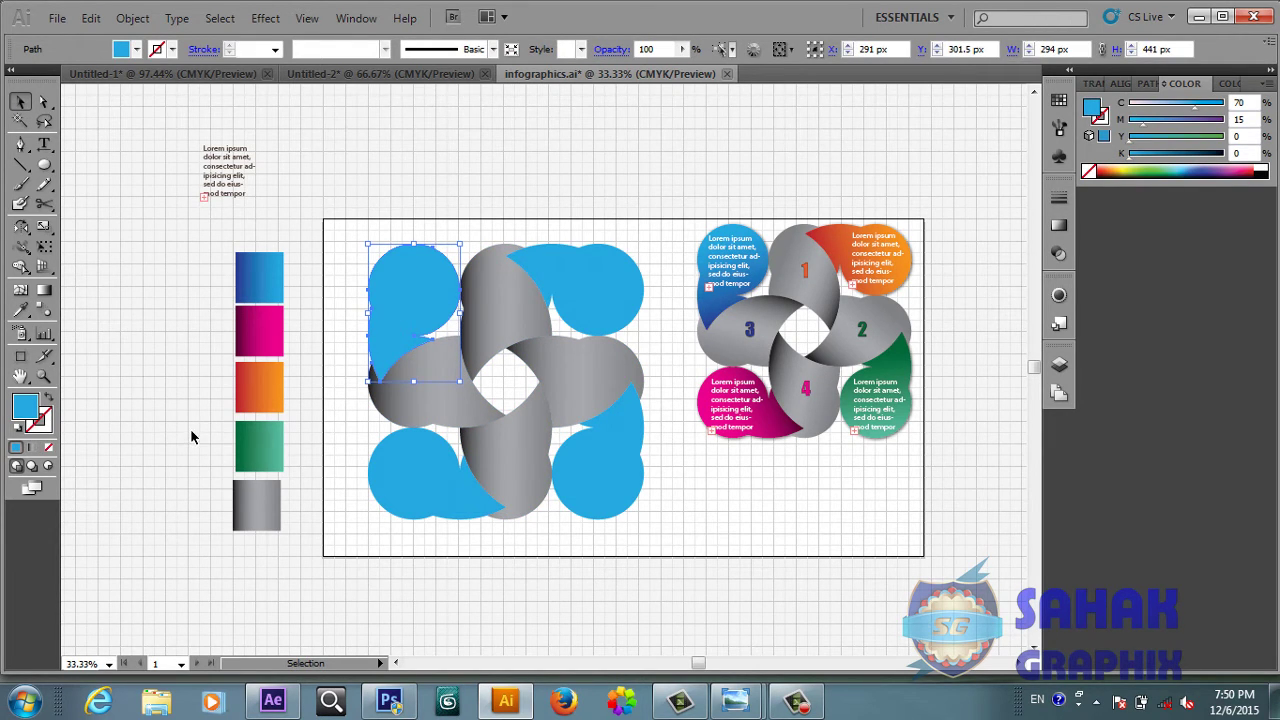
pyautogui.click(20, 310)
pyautogui.click(262, 283)
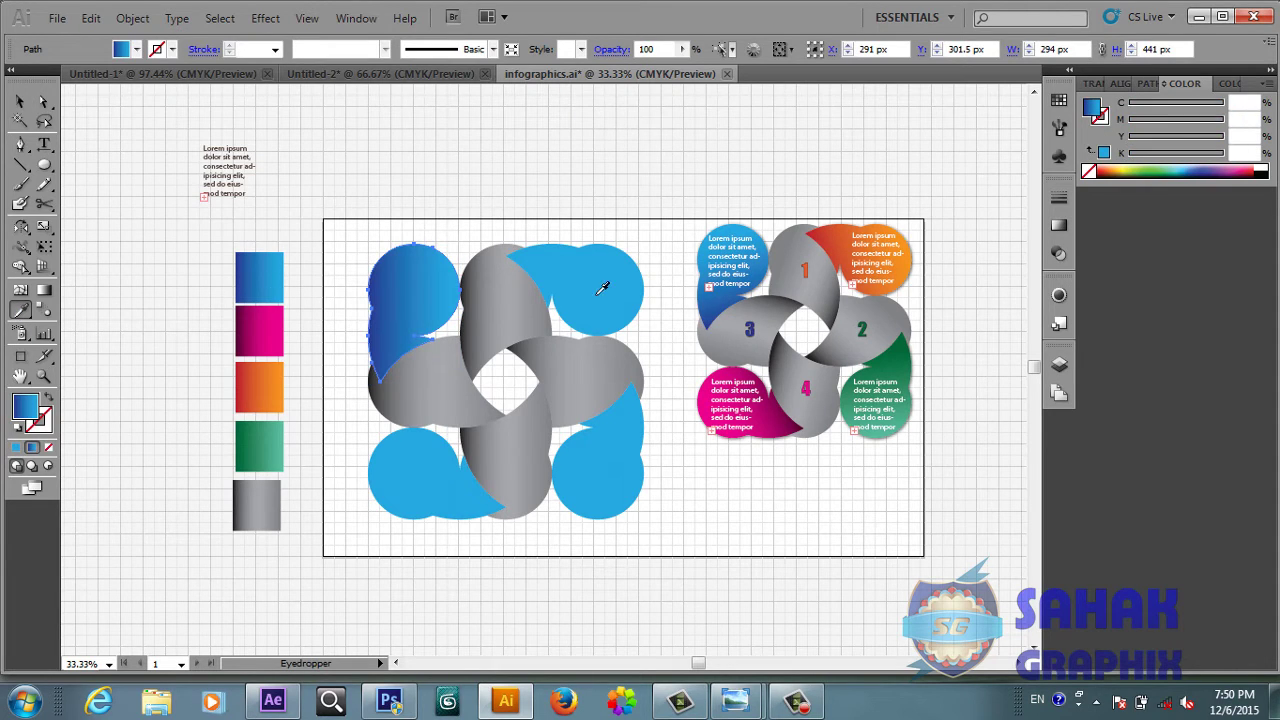
pyautogui.press('v')
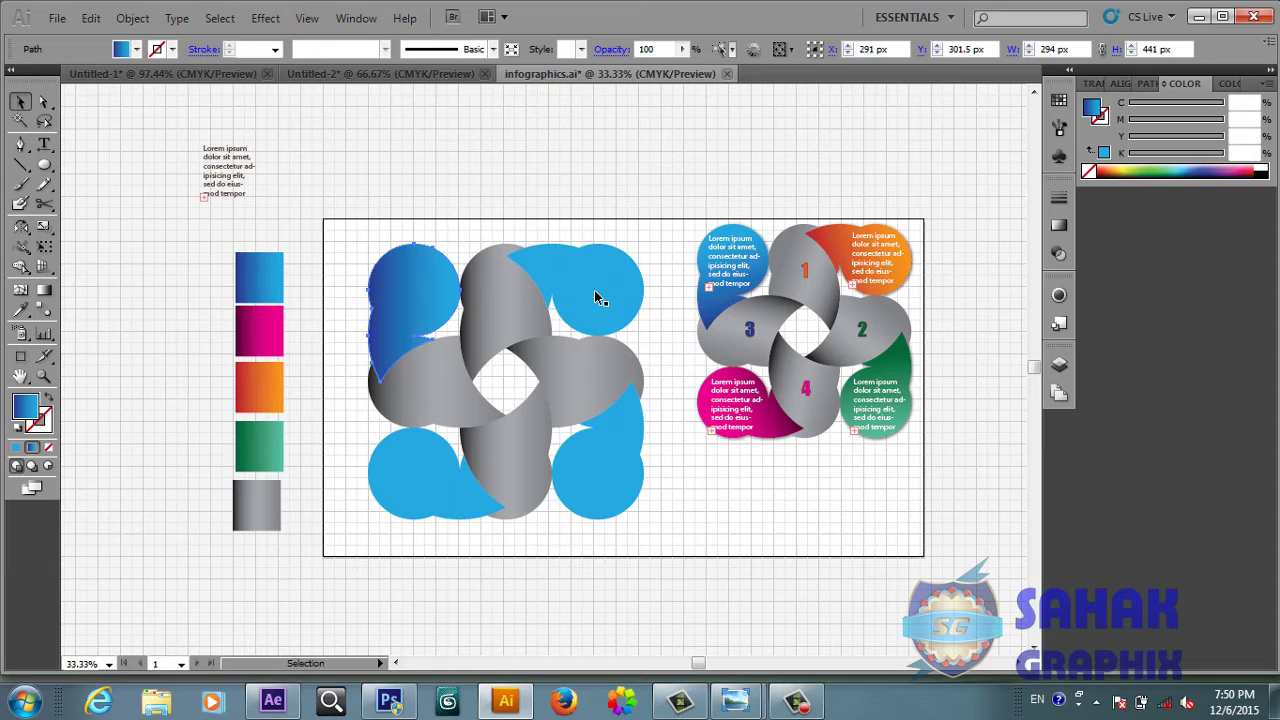
pyautogui.click(596, 295)
pyautogui.press('i')
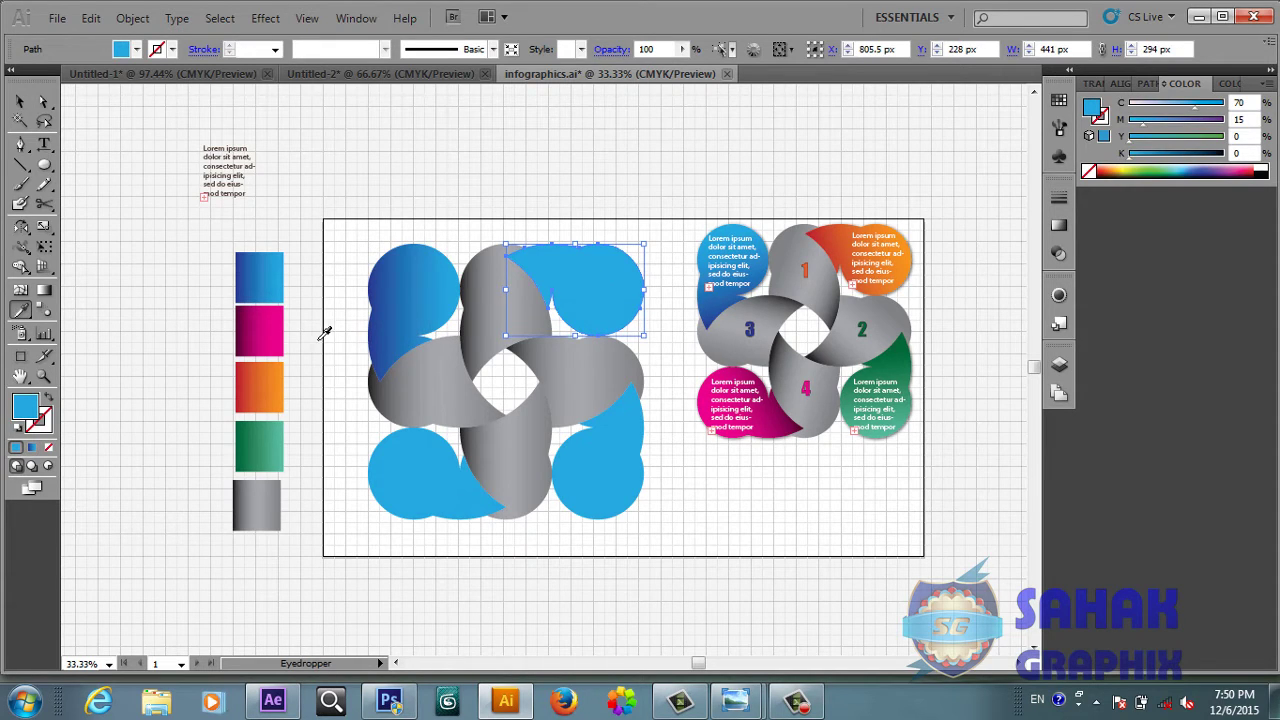
pyautogui.click(278, 378)
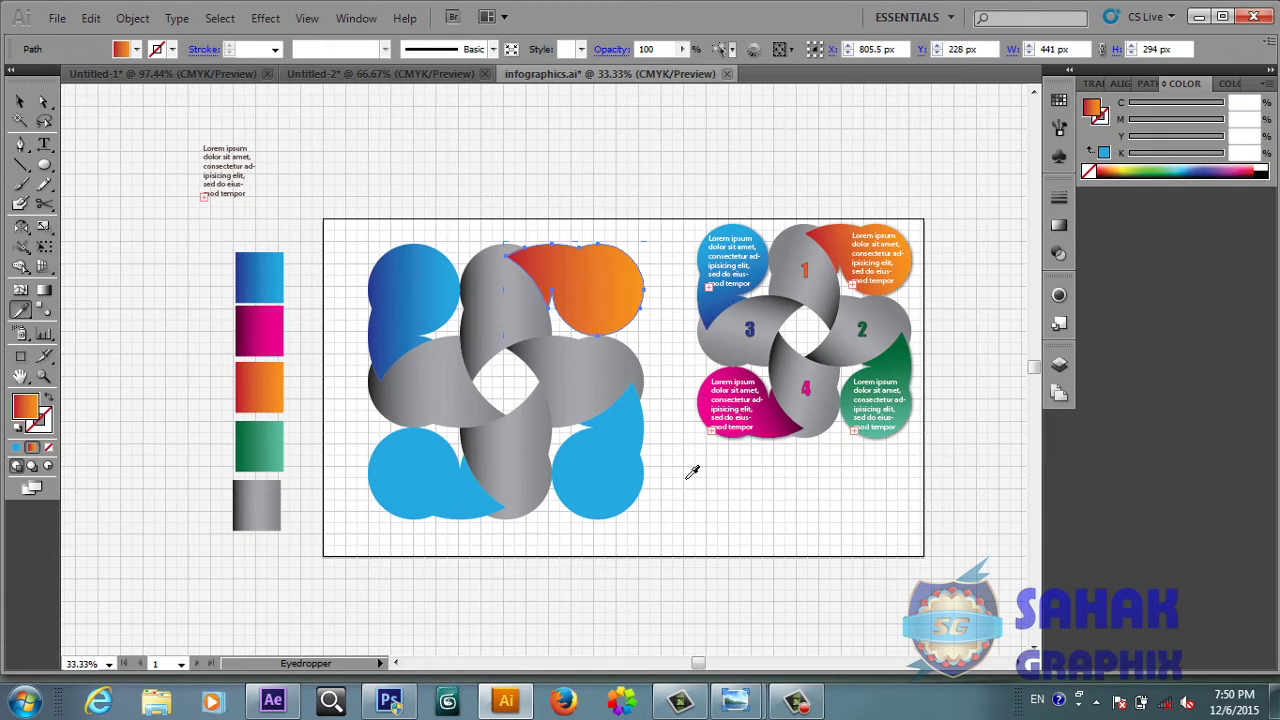
# - Eyedrop the green gradient onto the bottom-right bubble and magenta onto the bottom-left bubble
pyautogui.press('v')
pyautogui.click(630, 458)
pyautogui.press('i')
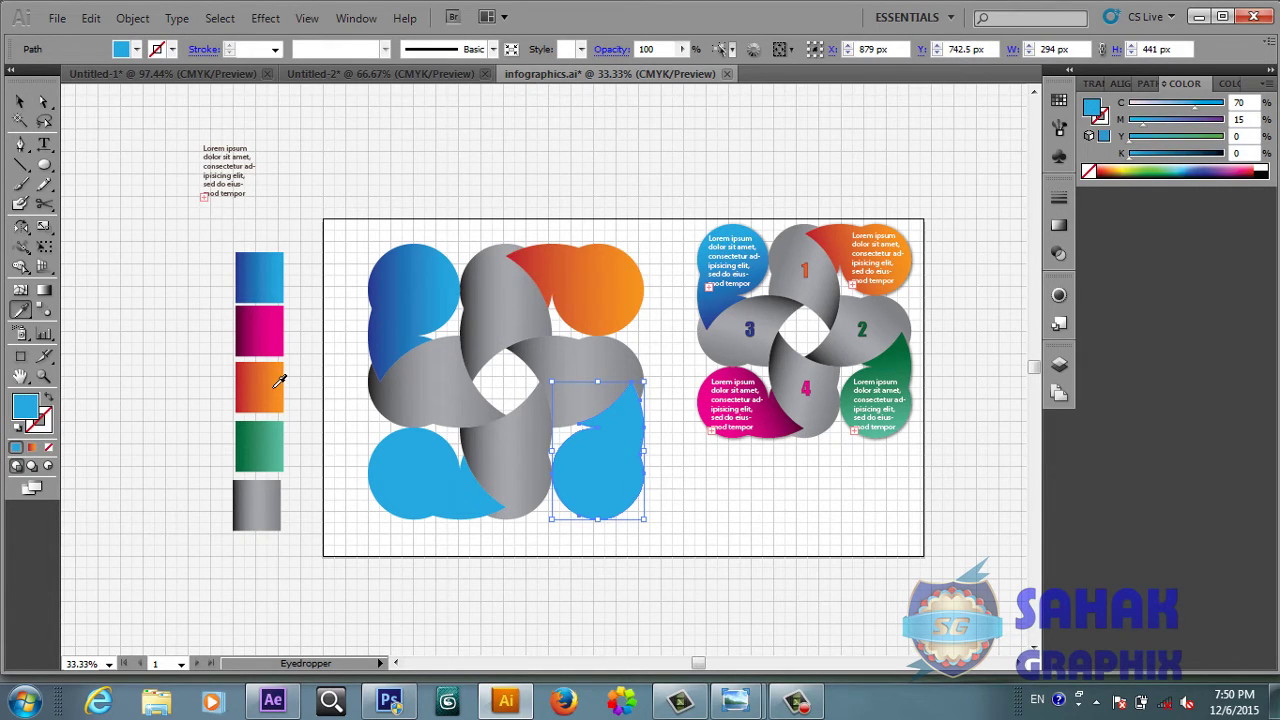
pyautogui.click(277, 435)
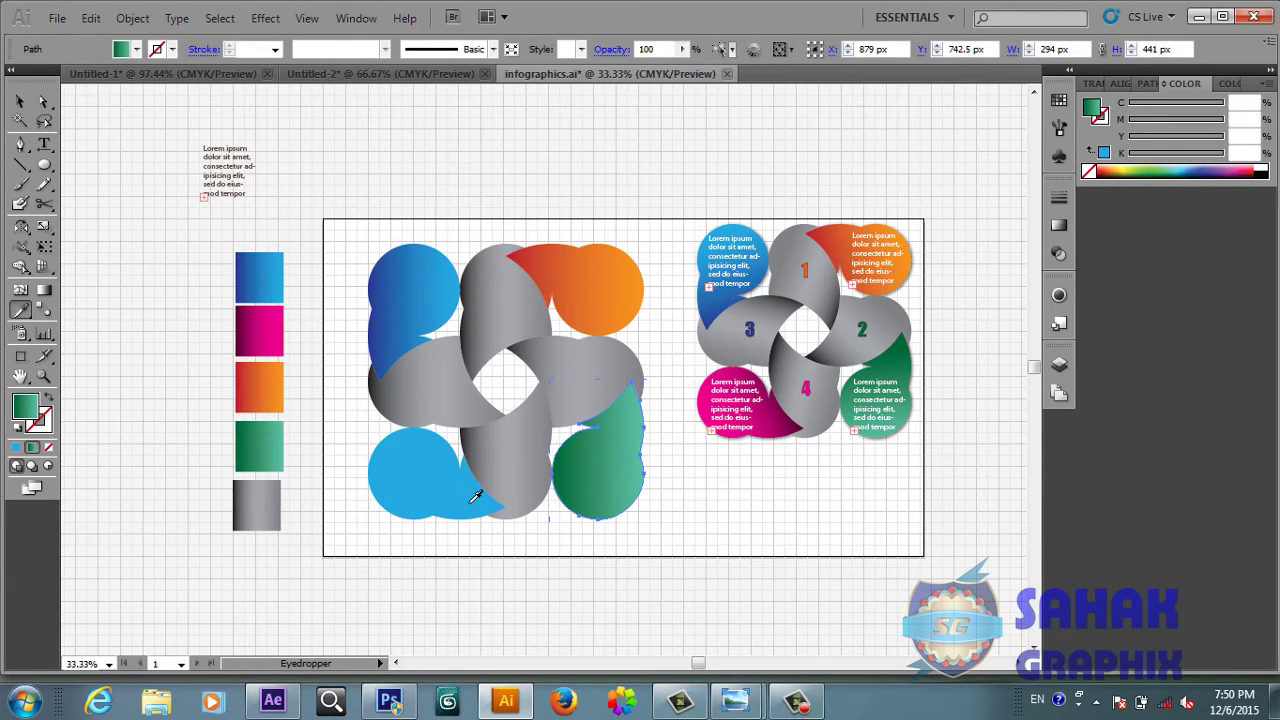
pyautogui.press('v')
pyautogui.click(445, 493)
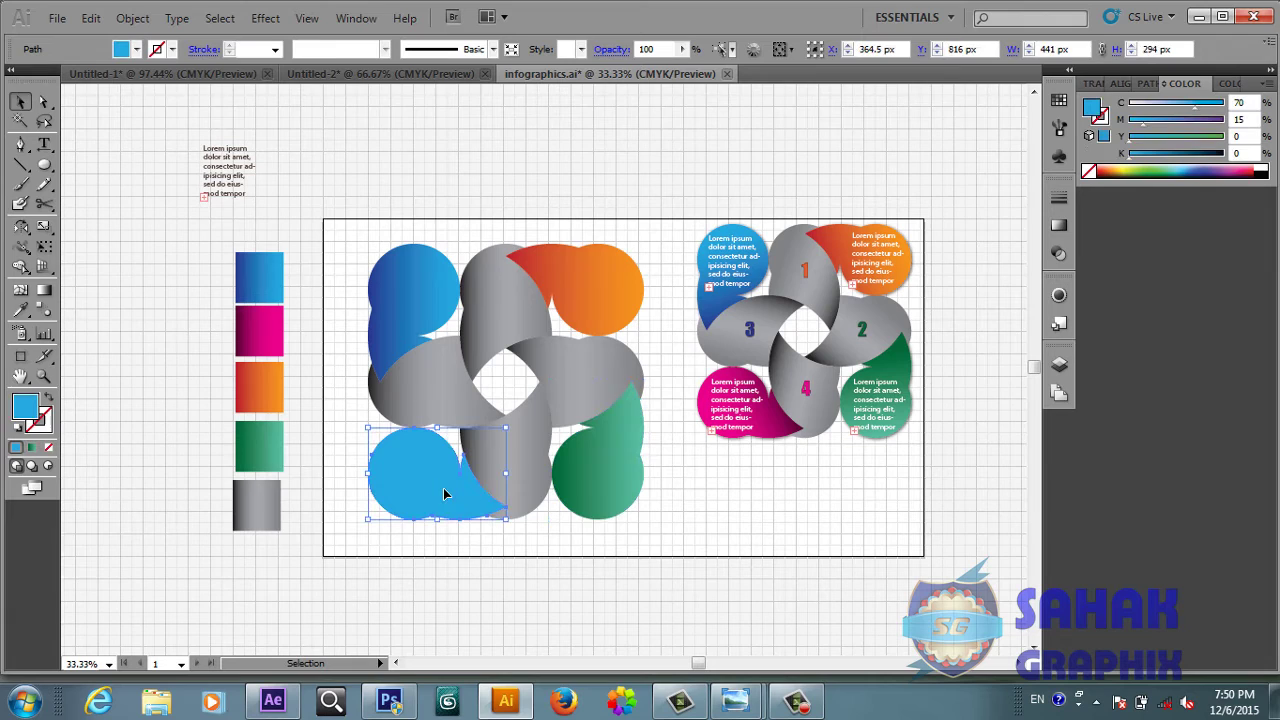
pyautogui.press('i')
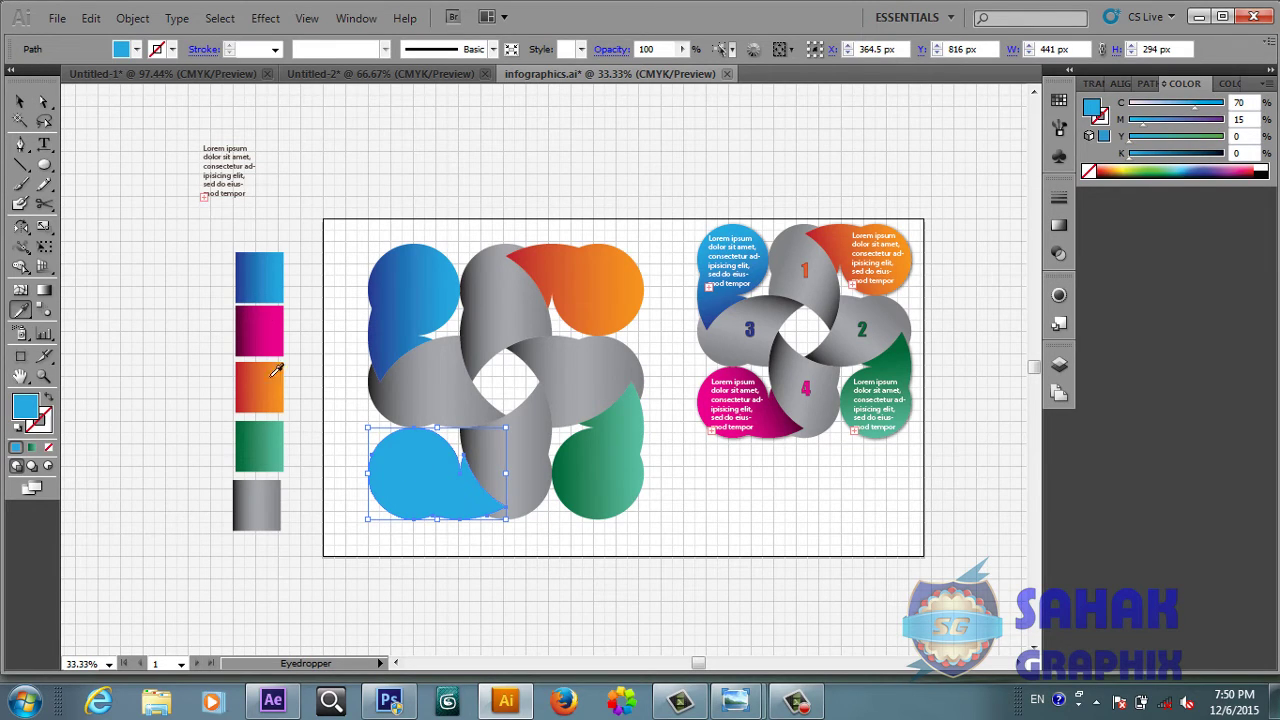
pyautogui.click(271, 318)
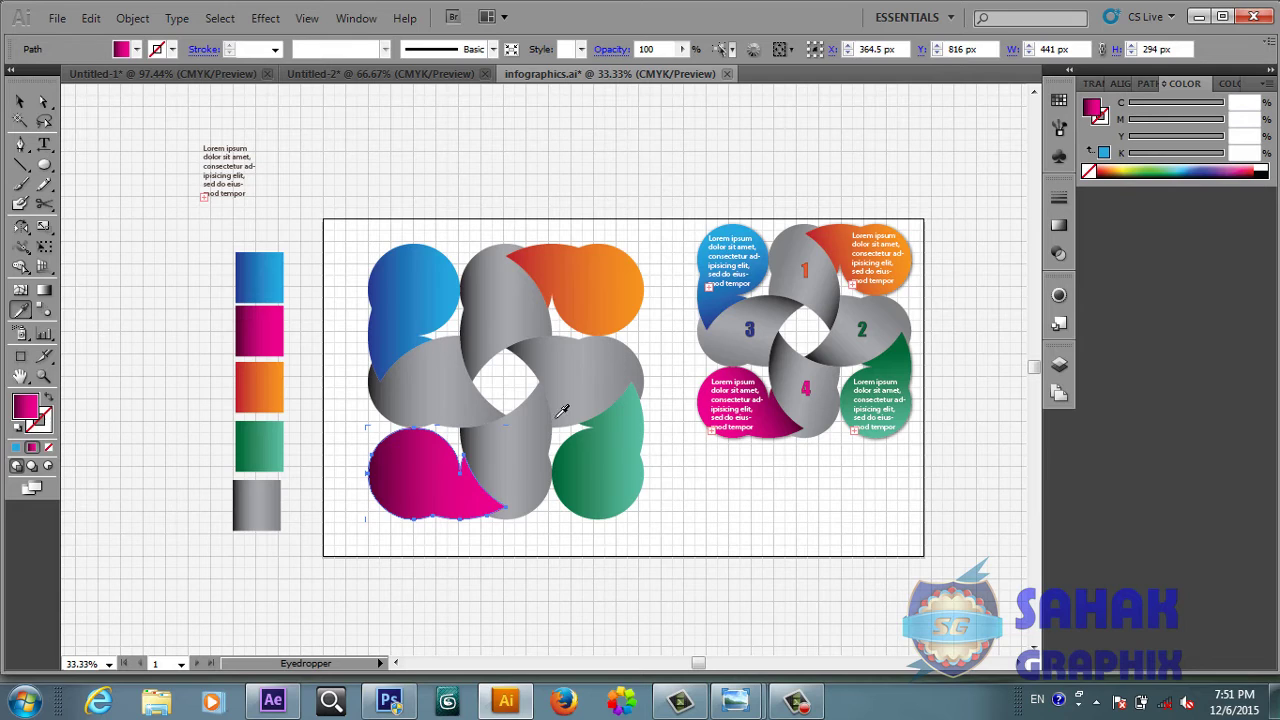
# - Reverse the magenta bubble's gradient and run the blue bubble's gradient top to bottom
pyautogui.click(44, 290)
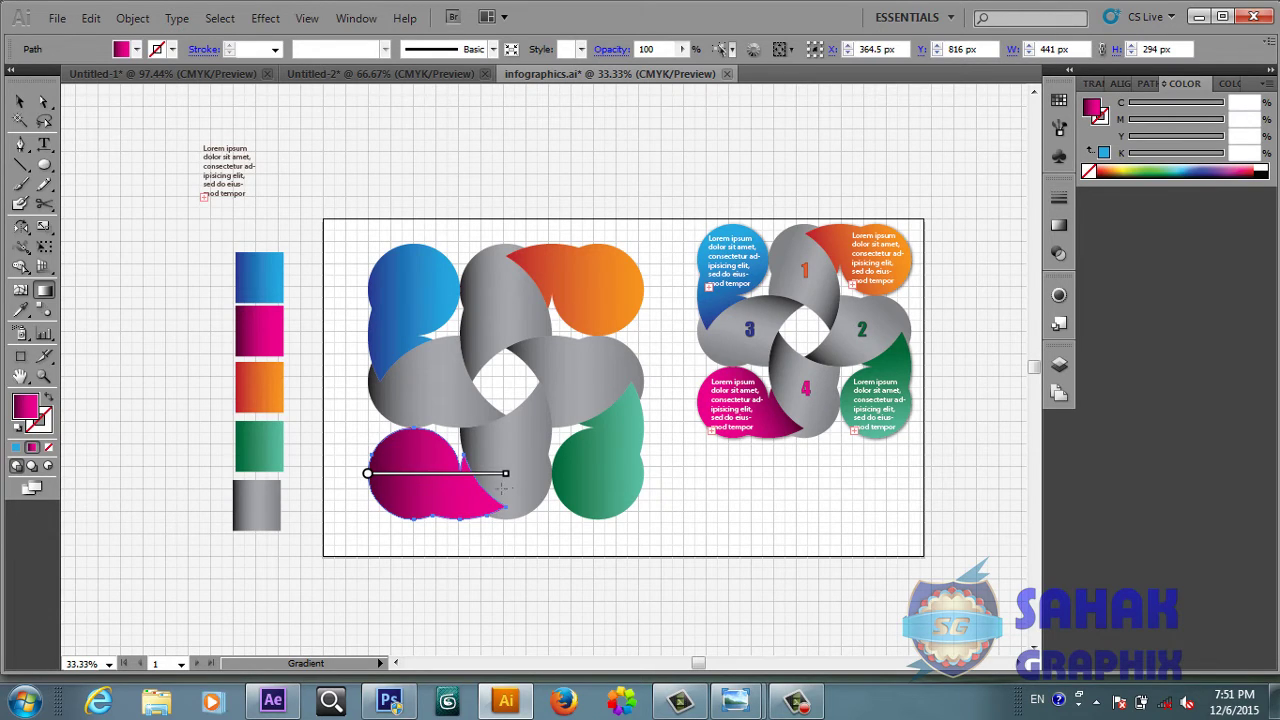
pyautogui.moveTo(502, 487); pyautogui.dragTo(341, 484)
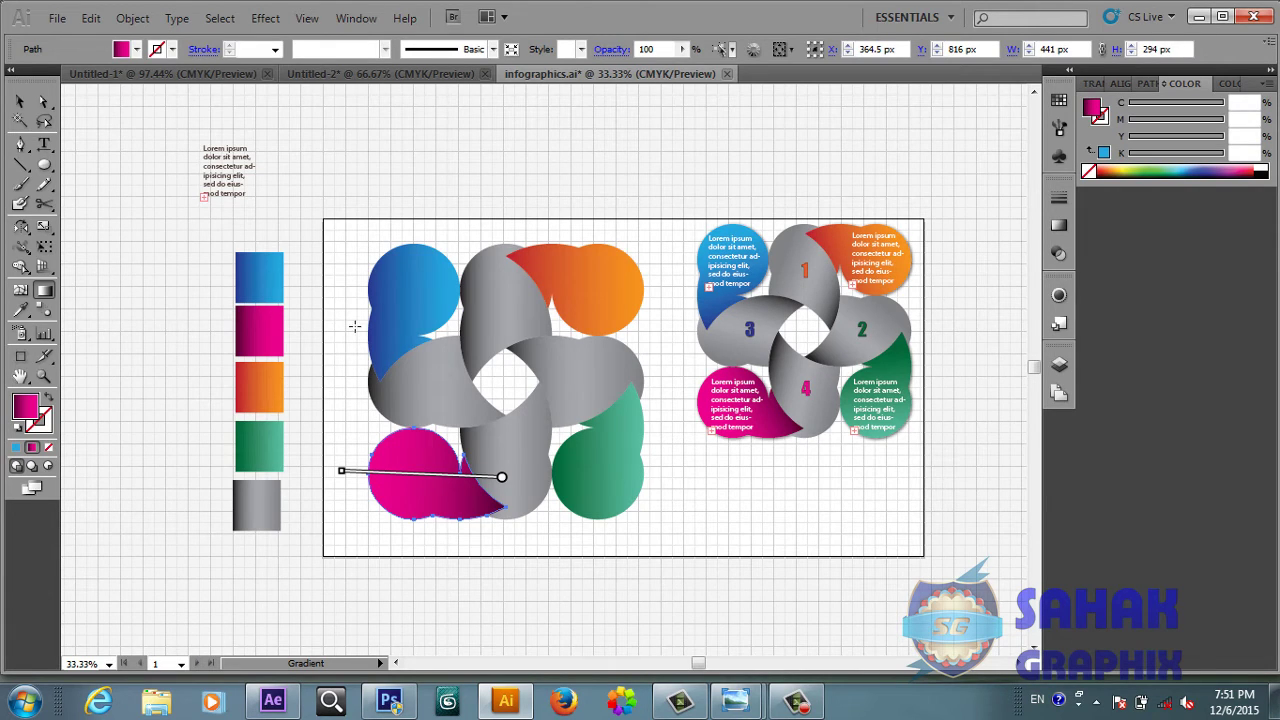
pyautogui.press('v')
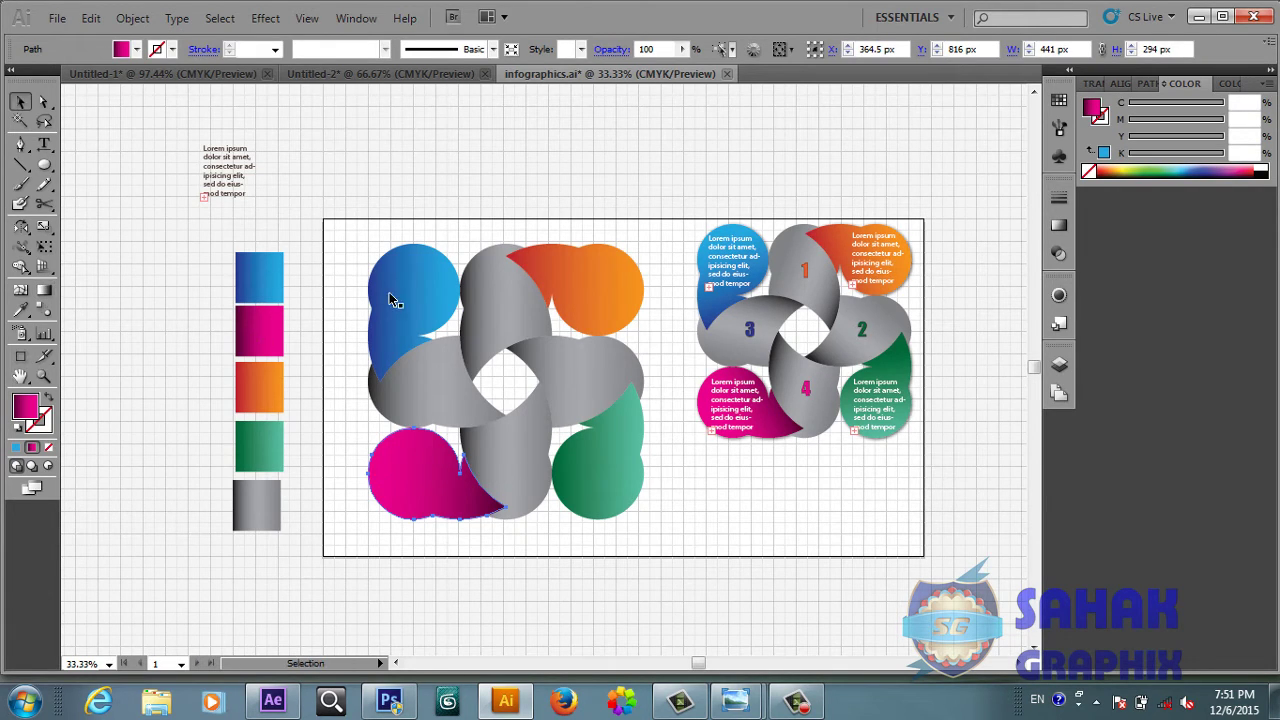
pyautogui.click(396, 300)
pyautogui.click(44, 290)
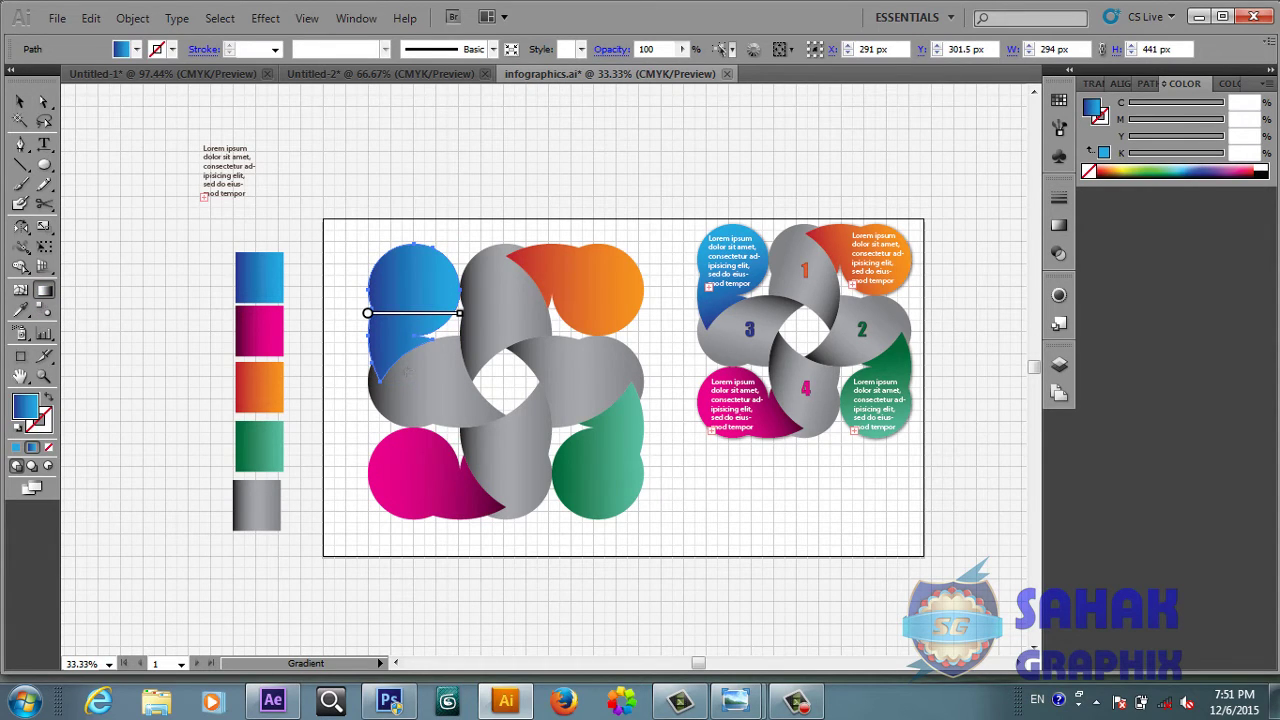
pyautogui.moveTo(406, 376); pyautogui.dragTo(421, 230)
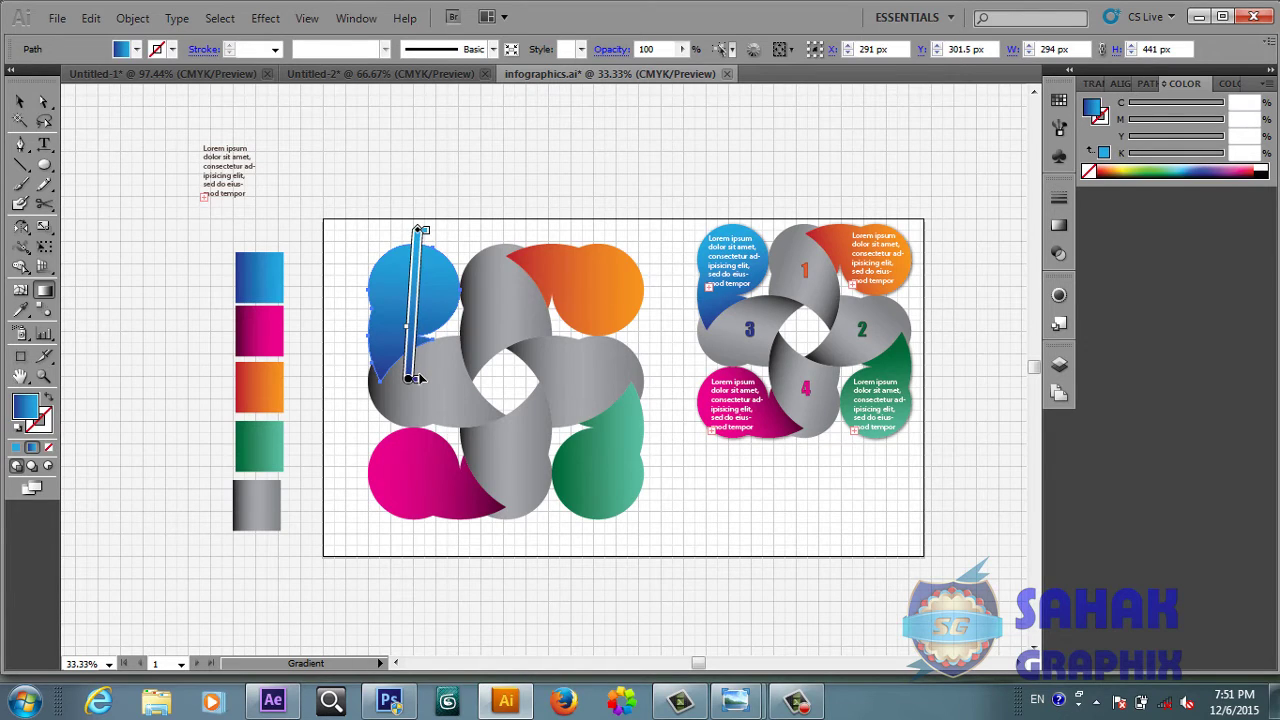
pyautogui.moveTo(430, 373); pyautogui.dragTo(388, 233)
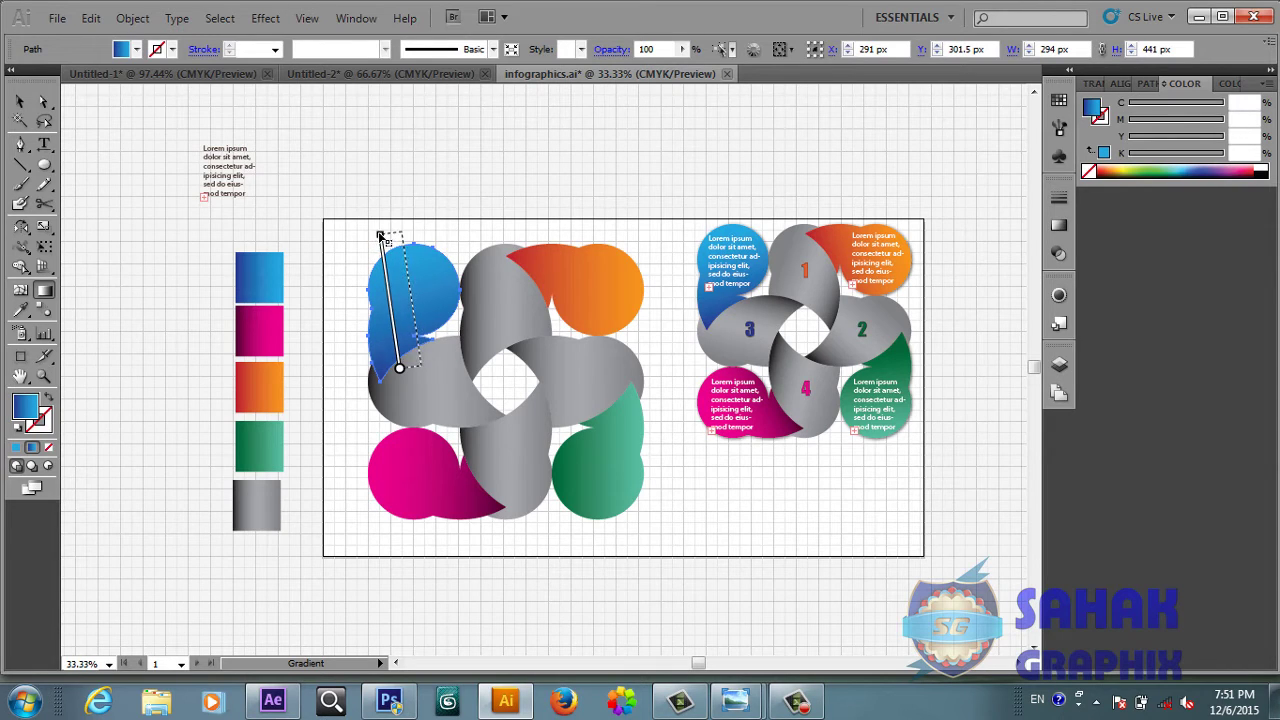
pyautogui.moveTo(421, 365); pyautogui.dragTo(401, 232)
# - Shift the orange gradient rightward, run the green gradient top to bottom, then select the lower gray ribbon
pyautogui.press('v')
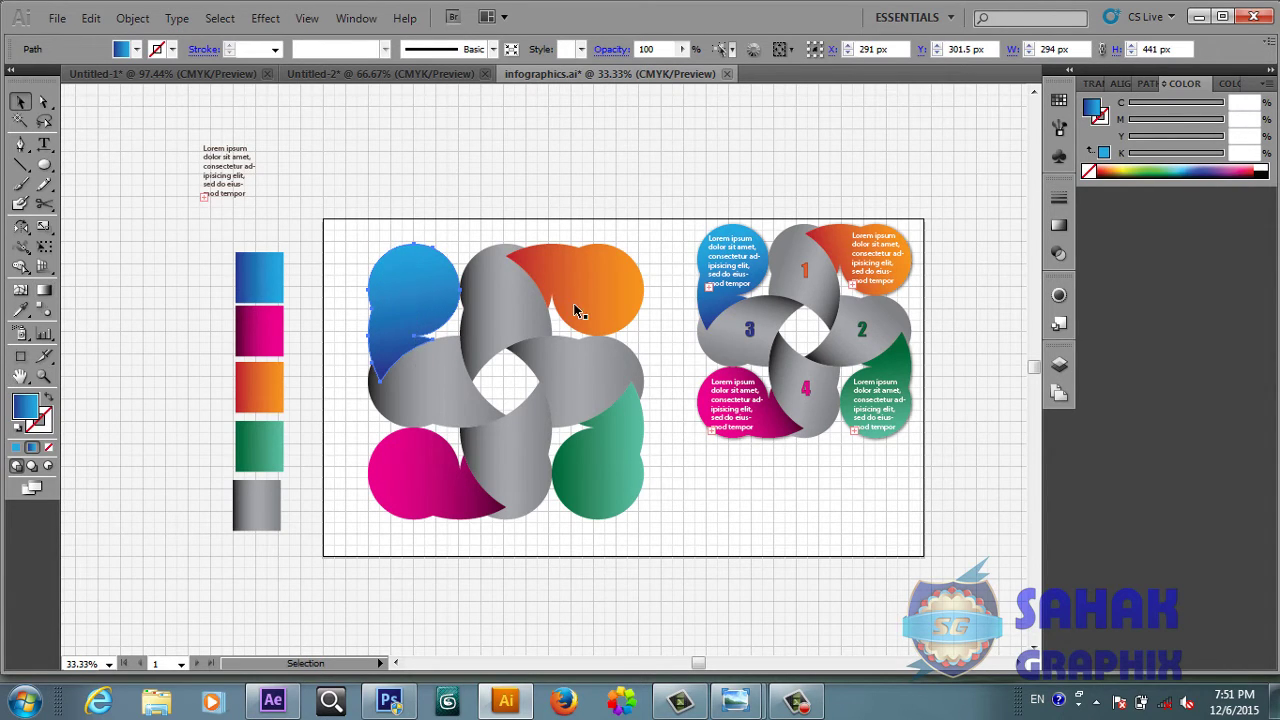
pyautogui.click(590, 311)
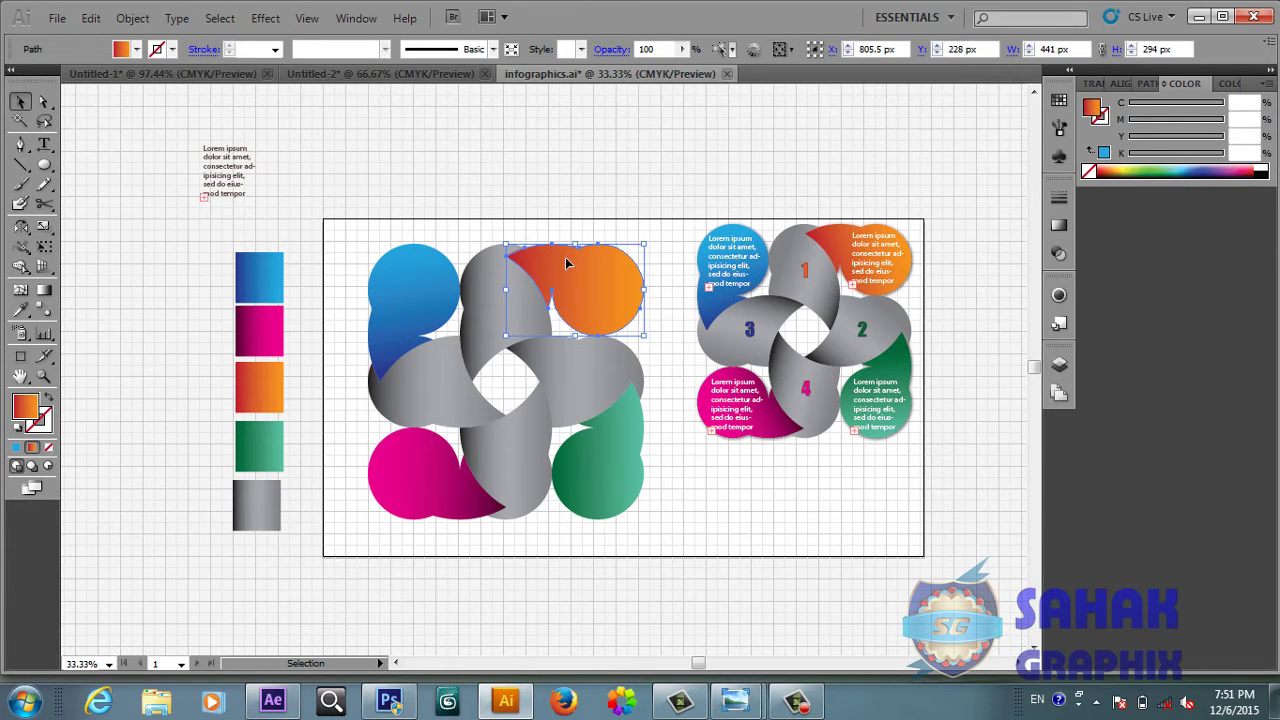
pyautogui.click(47, 292)
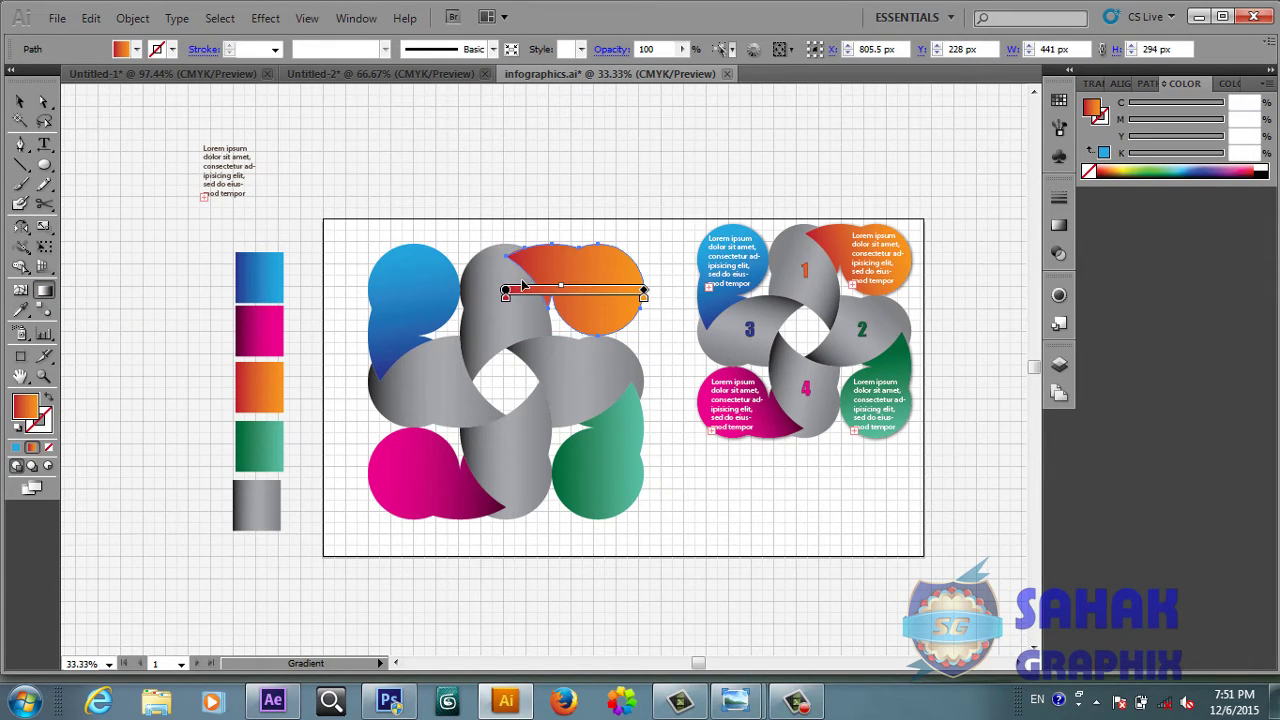
pyautogui.moveTo(522, 285); pyautogui.dragTo(540, 270)
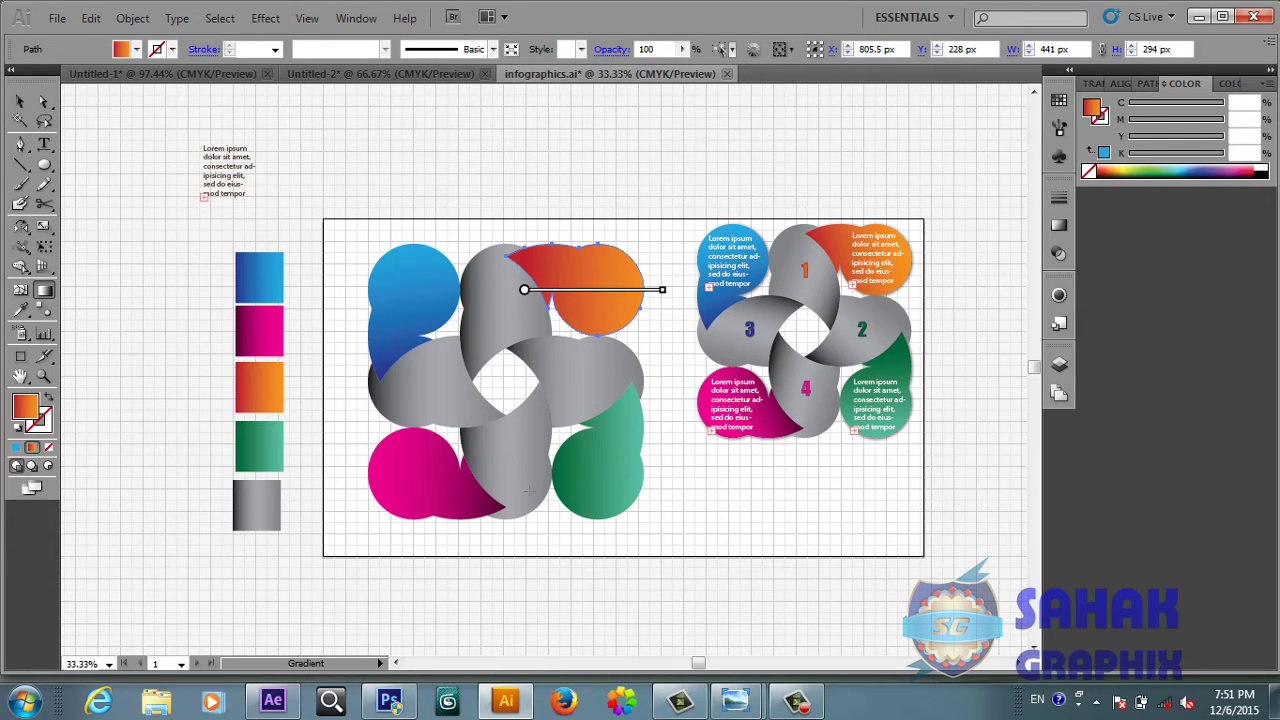
pyautogui.press('v')
pyautogui.click(600, 470)
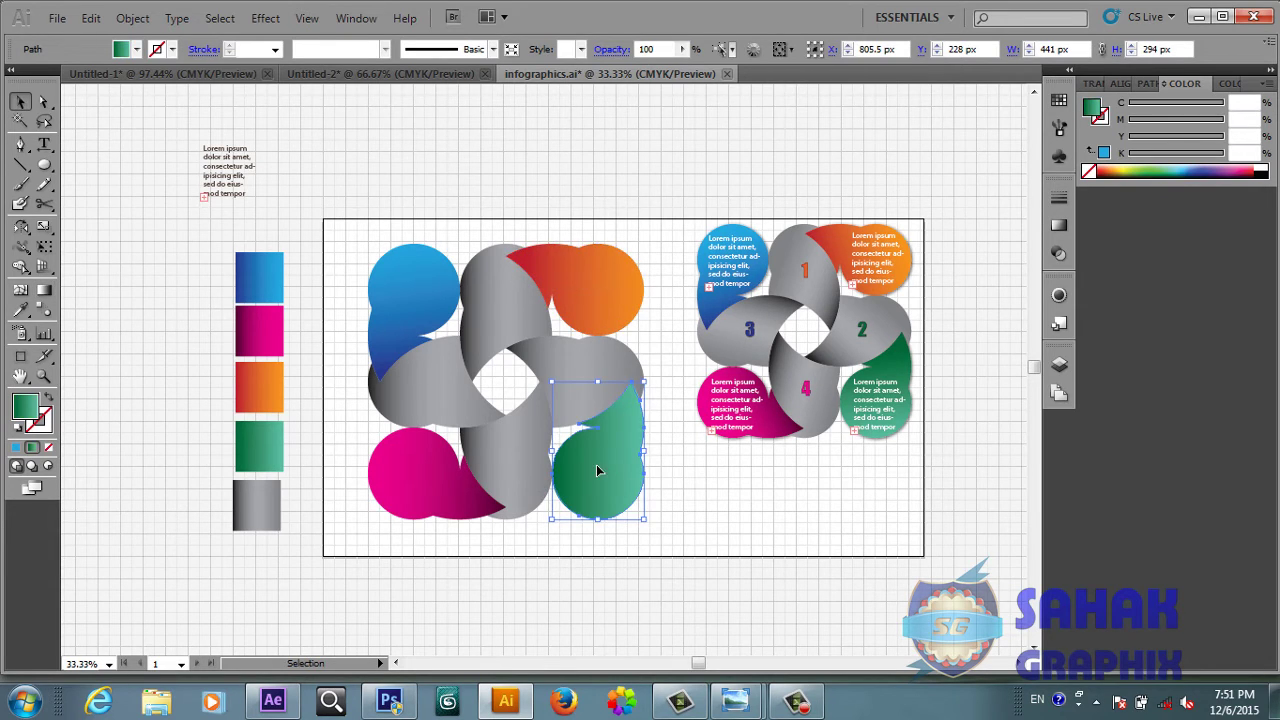
pyautogui.click(44, 290)
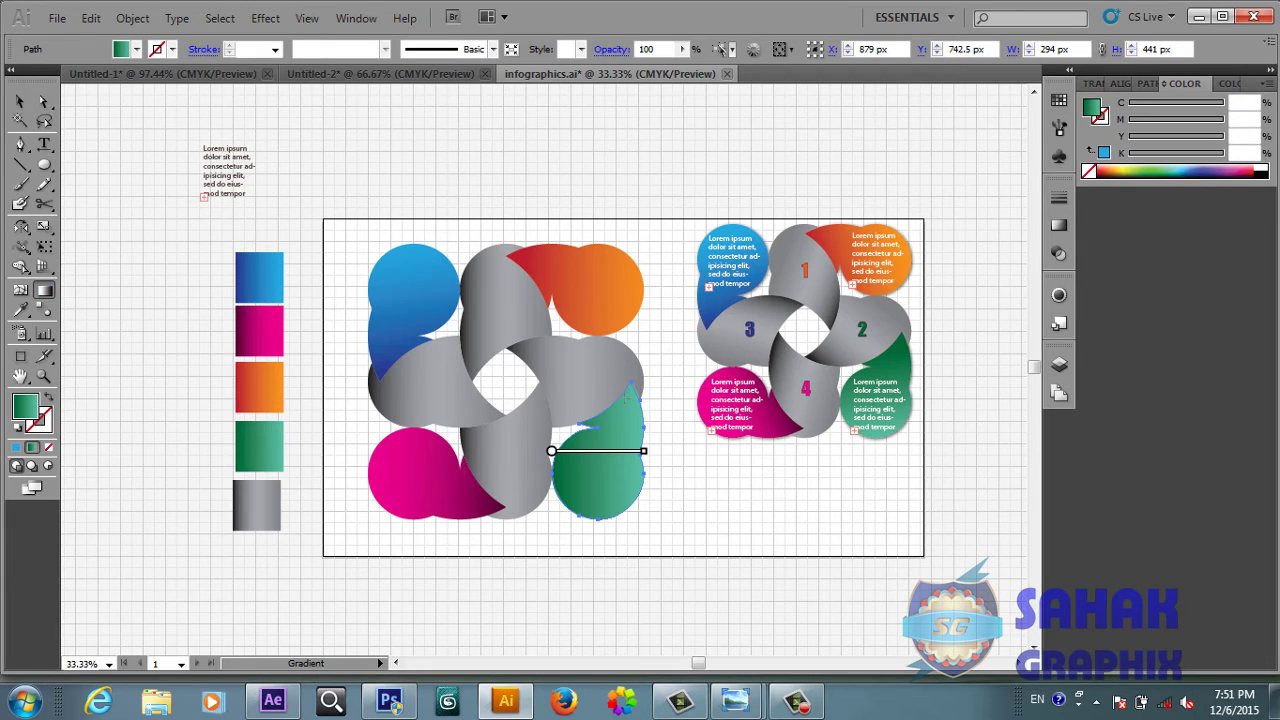
pyautogui.moveTo(595, 397); pyautogui.dragTo(598, 528)
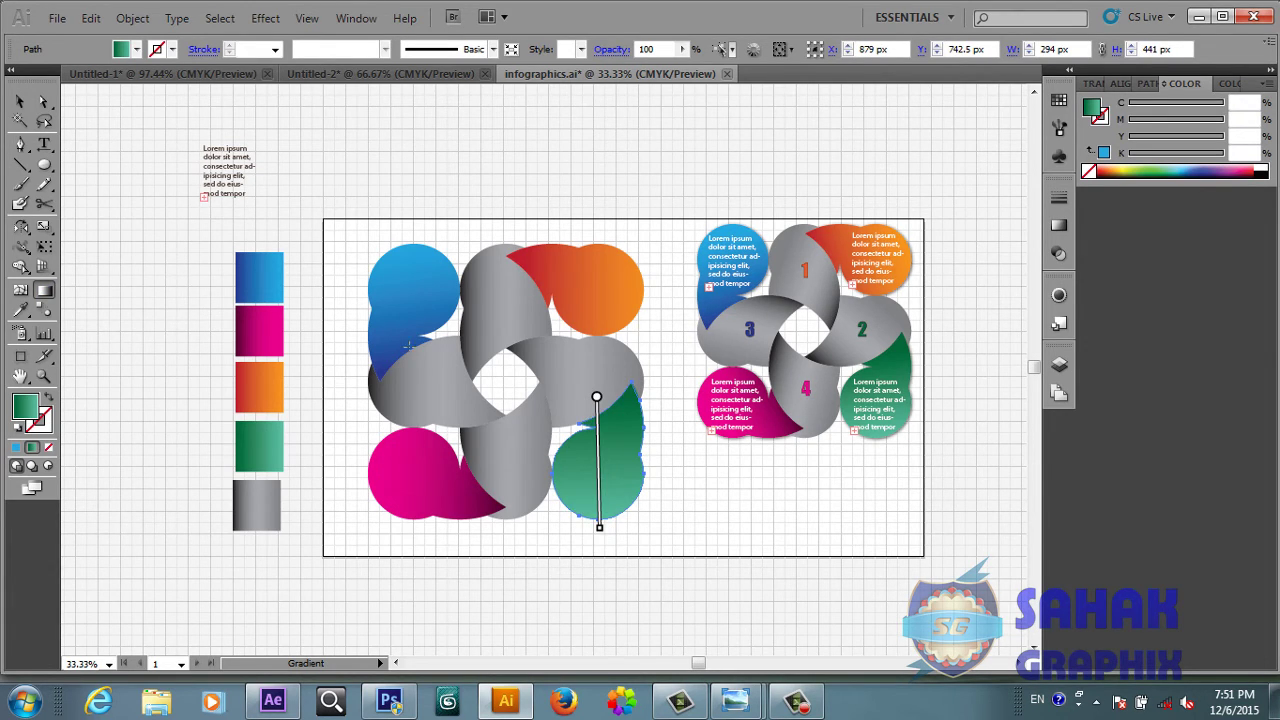
pyautogui.click(20, 101)
pyautogui.click(514, 455)
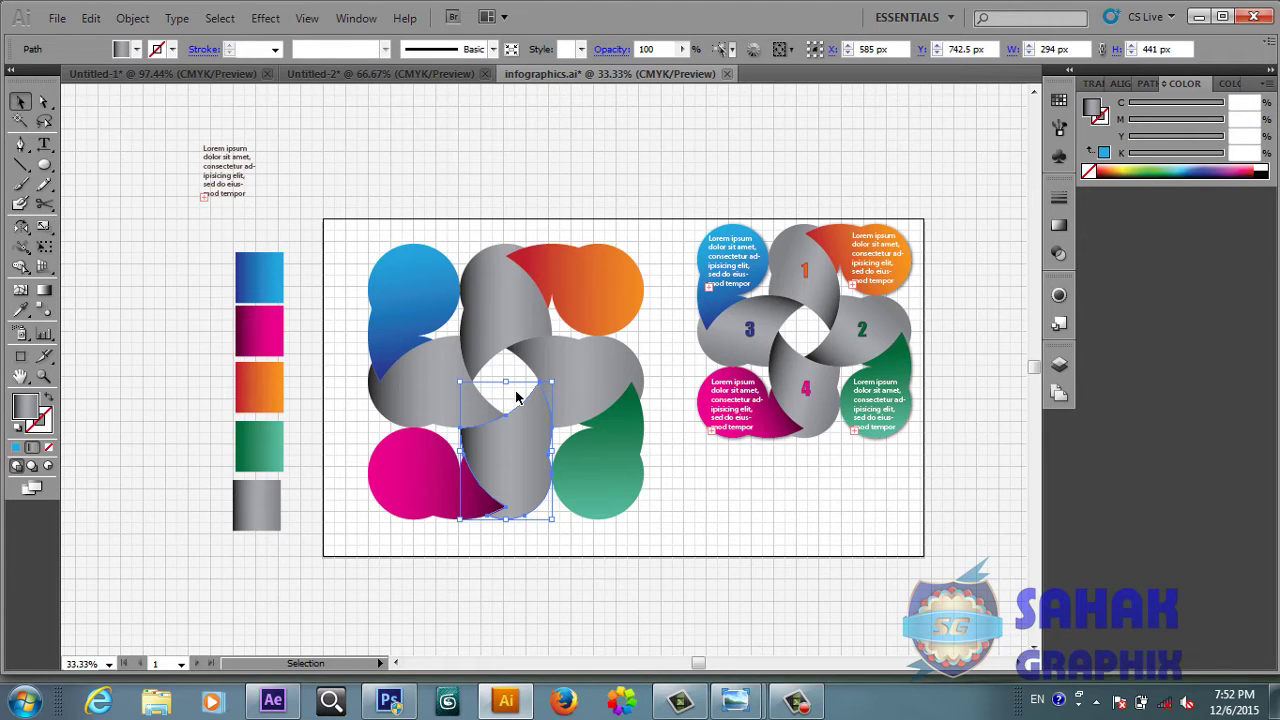
# - Angle the lower gray ribbon's gradient diagonally
pyautogui.click(45, 292)
pyautogui.moveTo(495, 421); pyautogui.dragTo(436, 302)
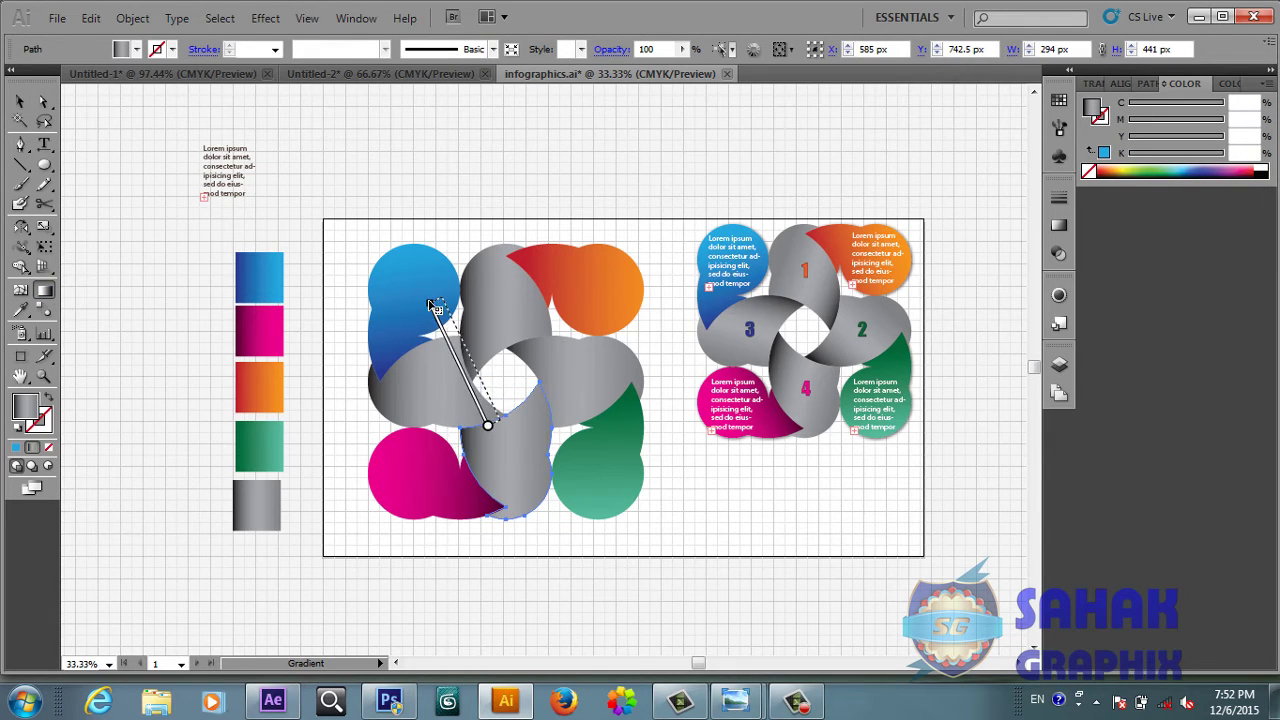
pyautogui.hotkey('ctrl', 'z')
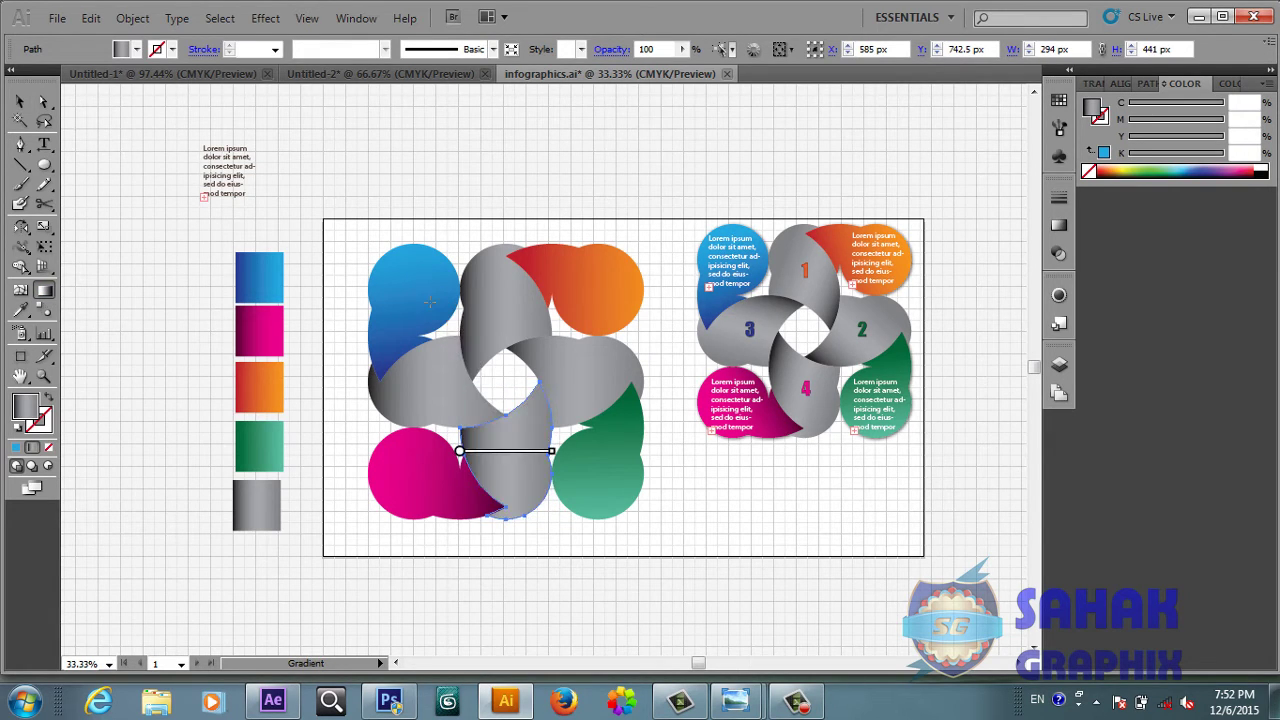
pyautogui.moveTo(505, 451)
pyautogui.moveTo(559, 410); pyautogui.dragTo(474, 487)
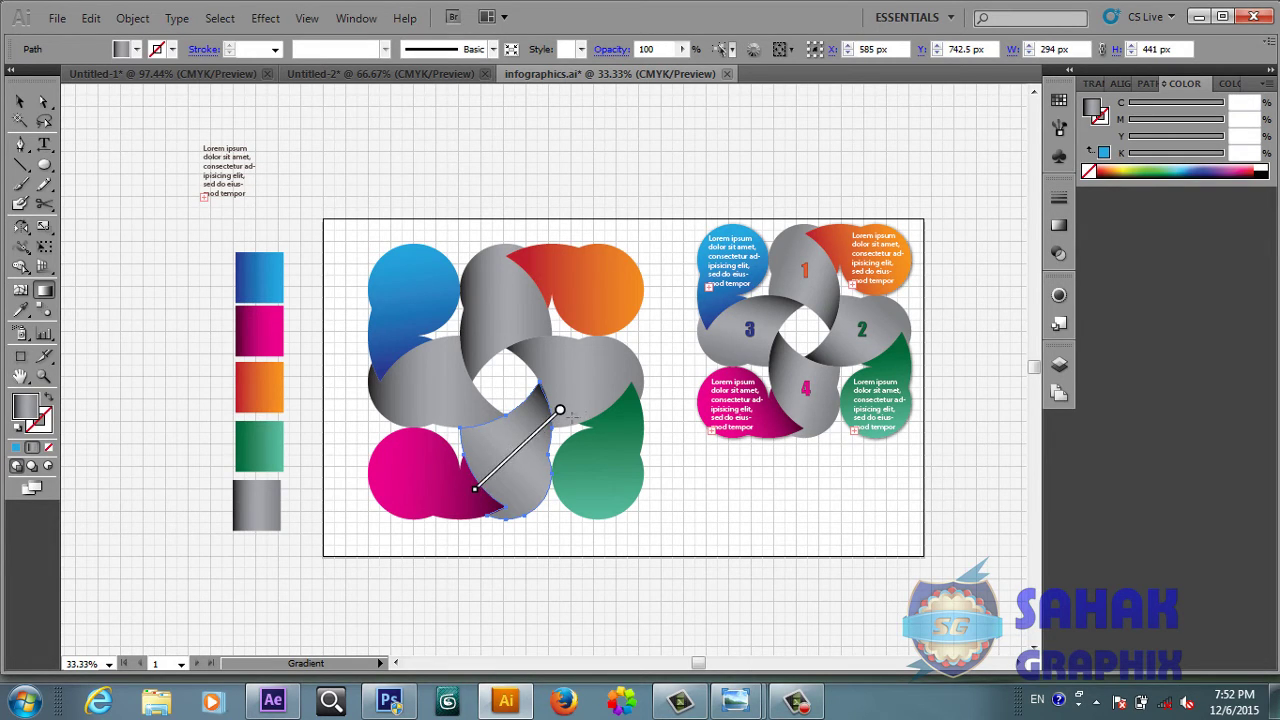
pyautogui.moveTo(576, 424)
pyautogui.mouseDown()
pyautogui.moveTo(457, 458)
pyautogui.moveTo(460, 468)
pyautogui.mouseUp()
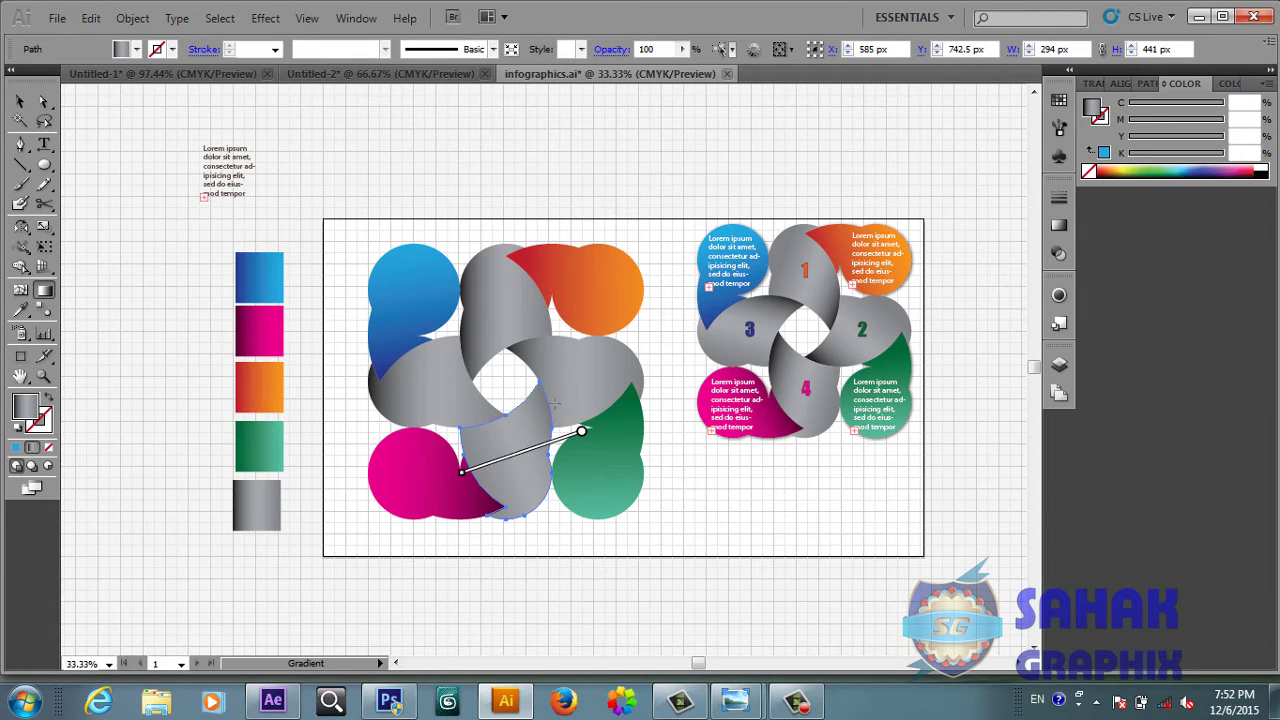
pyautogui.moveTo(555, 403); pyautogui.dragTo(460, 458)
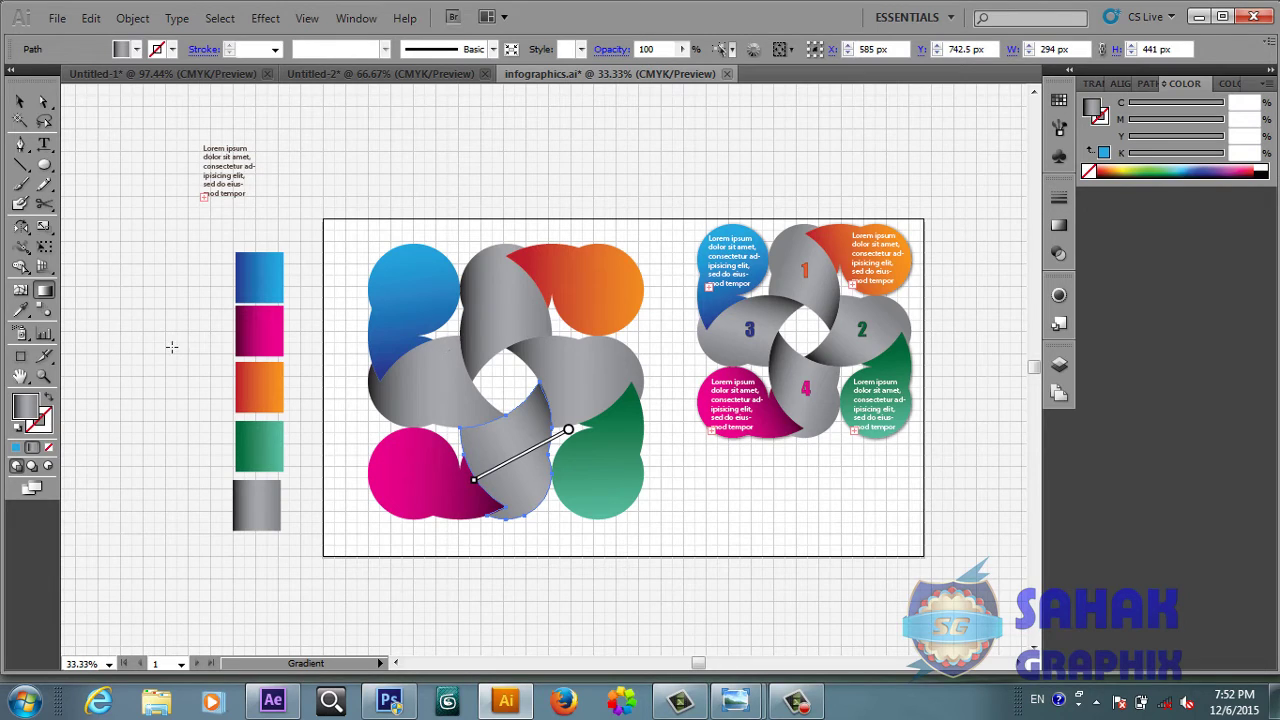
# - Angle the right gray ribbon's gradient diagonally
pyautogui.click(20, 101)
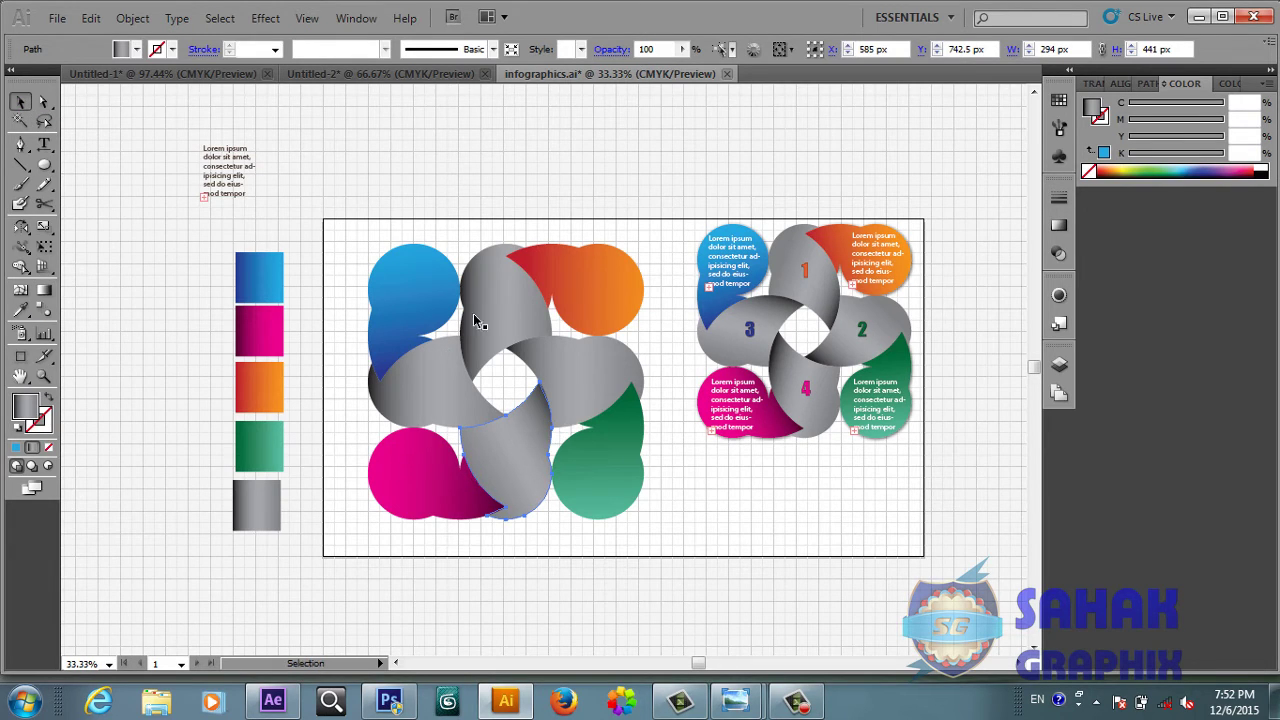
pyautogui.click(587, 404)
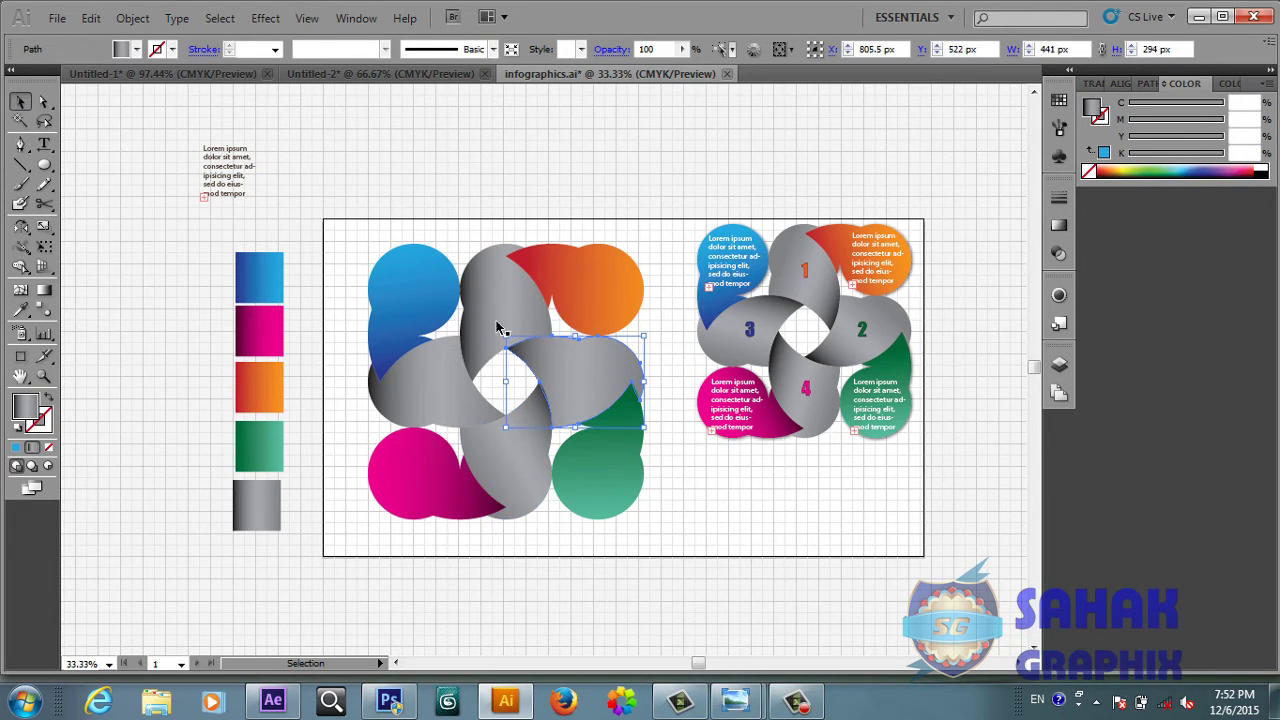
pyautogui.click(44, 290)
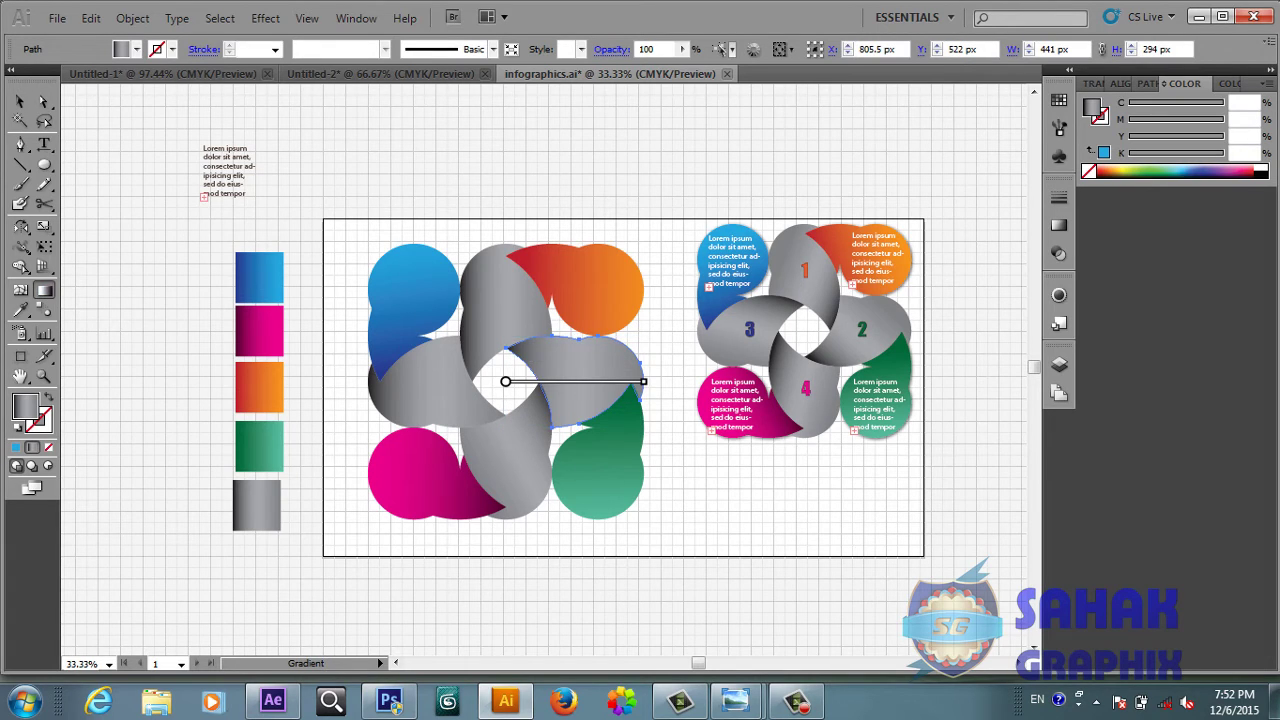
pyautogui.moveTo(527, 323); pyautogui.dragTo(610, 425)
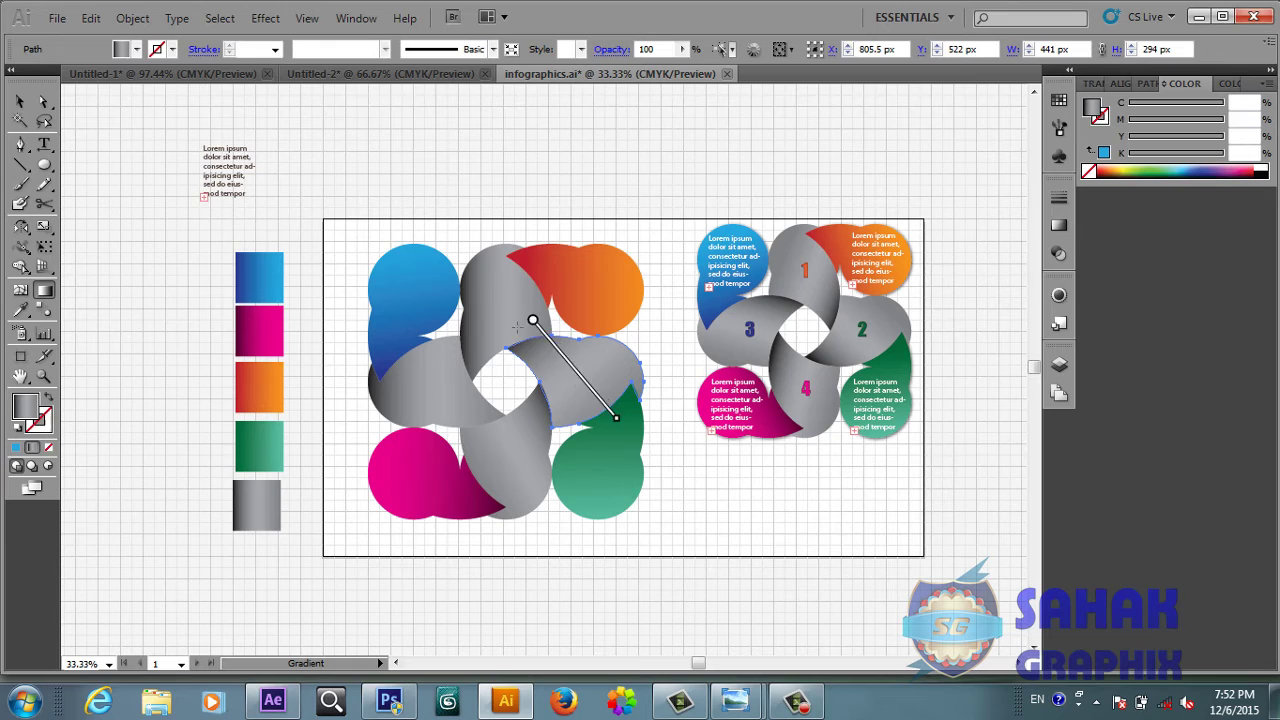
pyautogui.moveTo(531, 316); pyautogui.dragTo(602, 412)
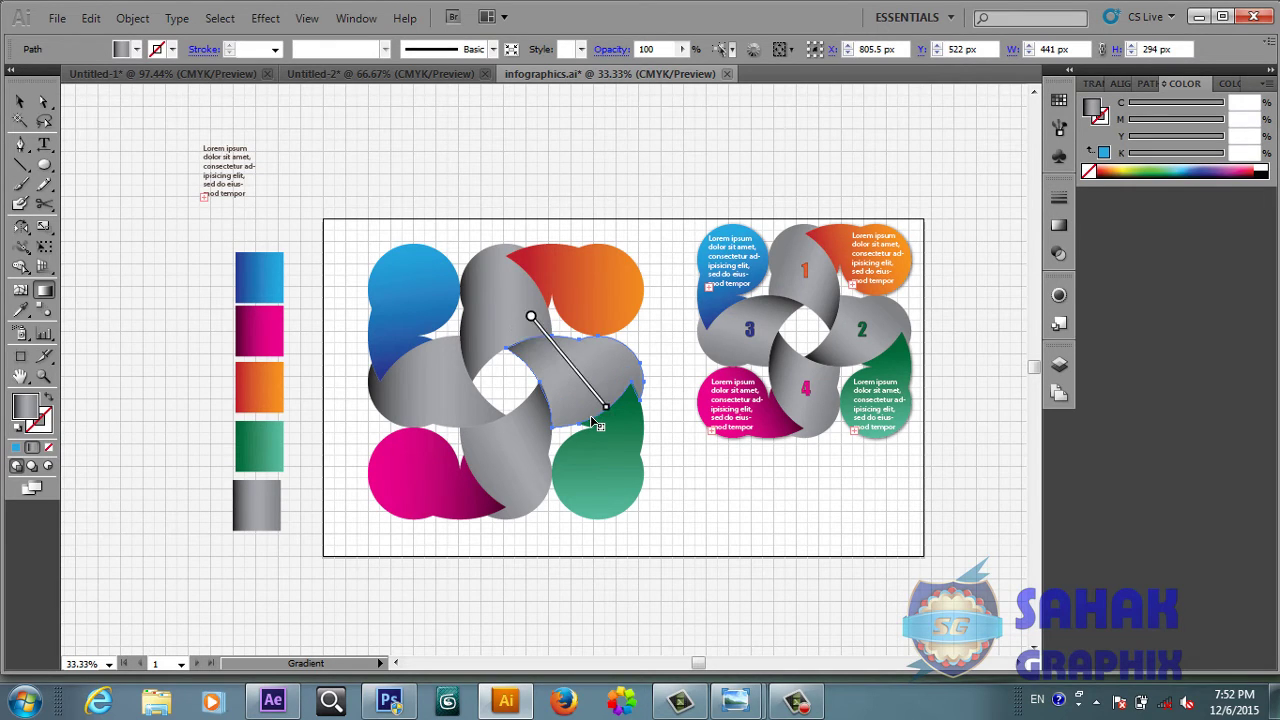
pyautogui.moveTo(520, 333); pyautogui.dragTo(581, 425)
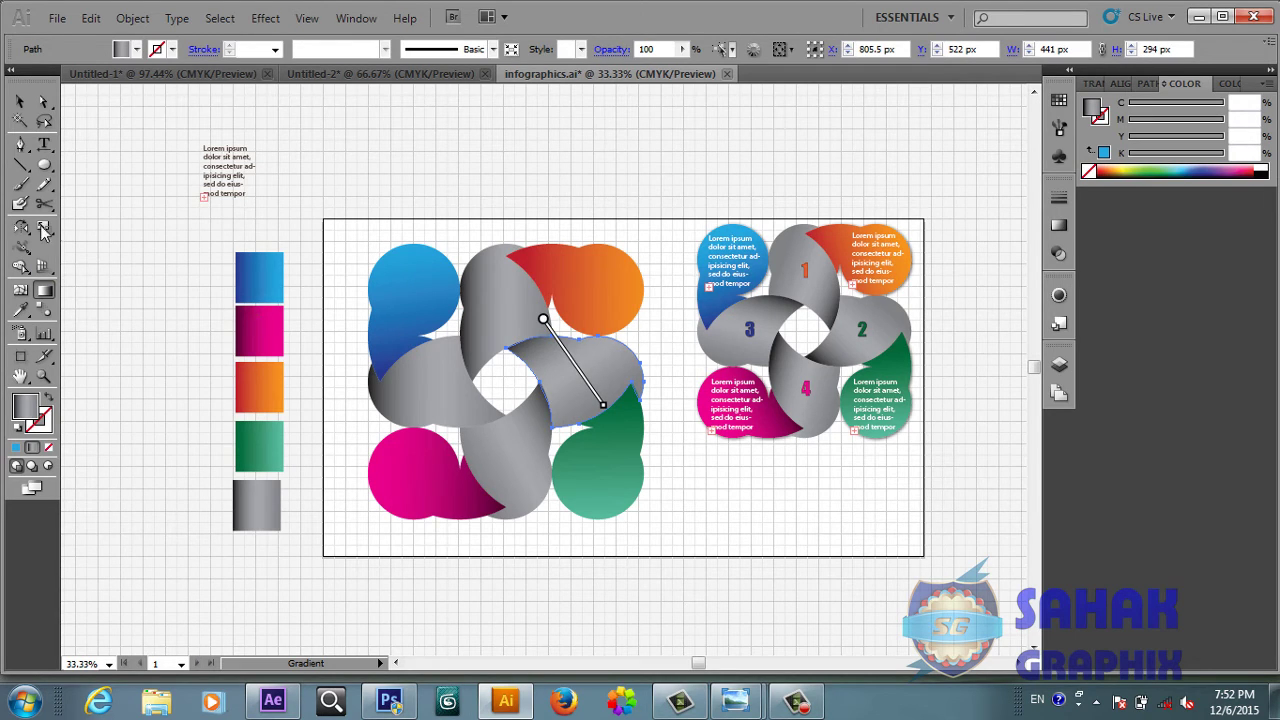
# - Angle the top gray ribbon's gradient diagonally, stretching it toward the orange bubble
pyautogui.press('v')
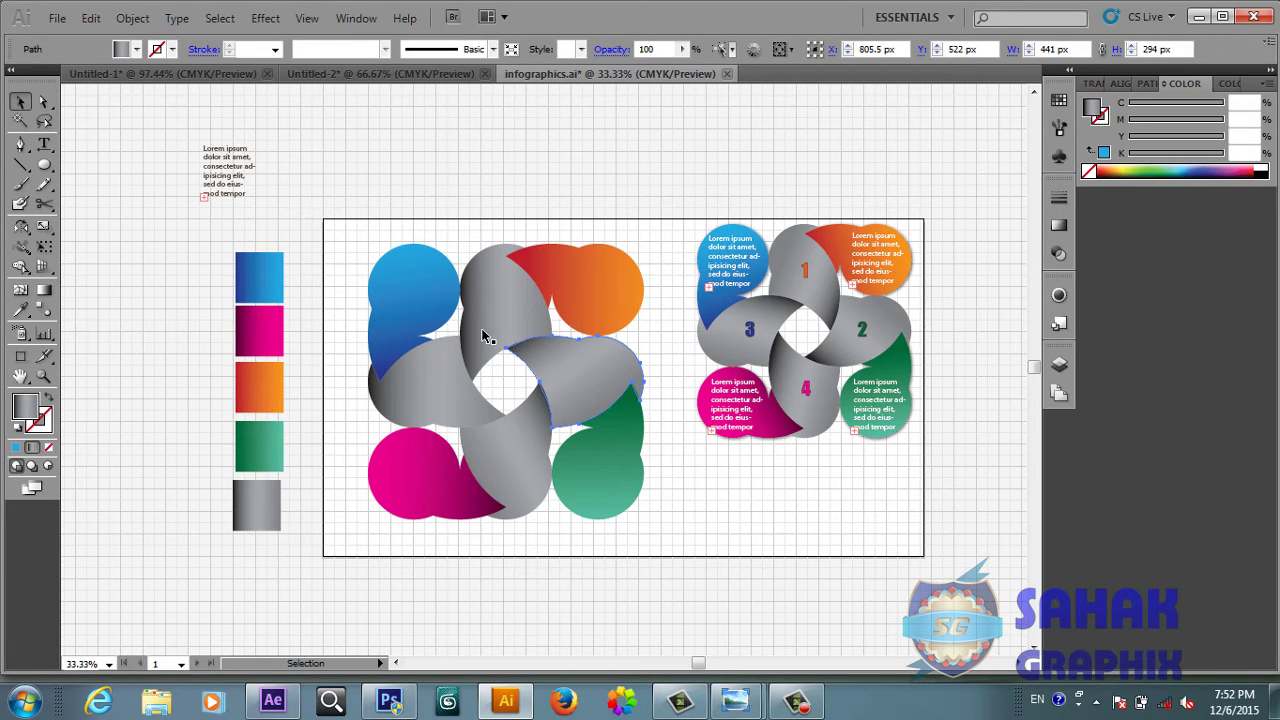
pyautogui.click(485, 334)
pyautogui.click(44, 290)
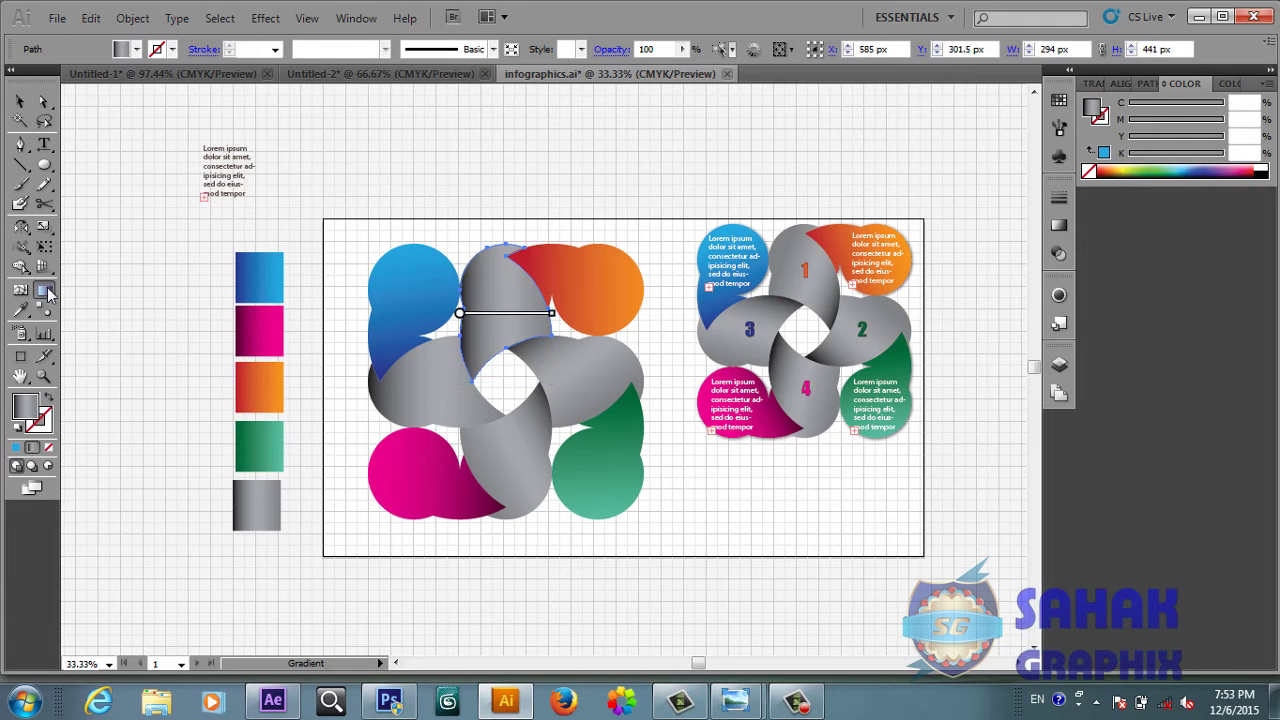
pyautogui.moveTo(505, 313)
pyautogui.moveTo(450, 343); pyautogui.dragTo(537, 278)
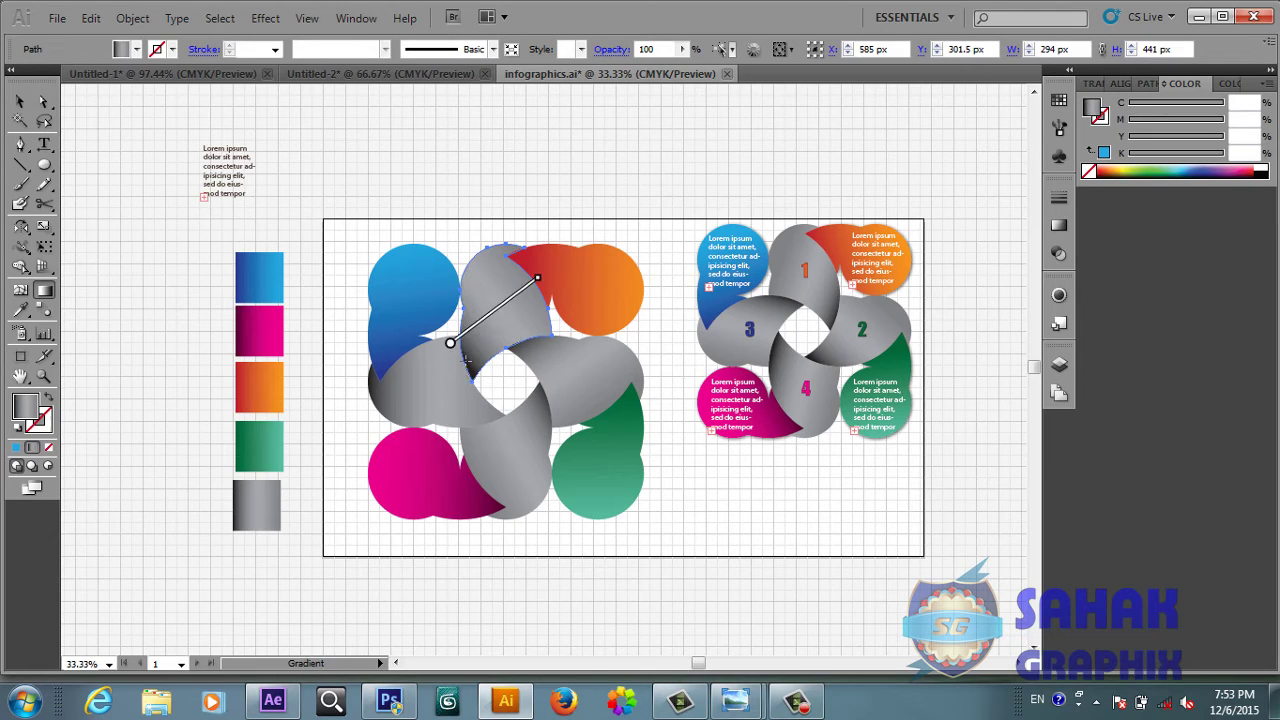
pyautogui.moveTo(442, 337); pyautogui.dragTo(535, 283)
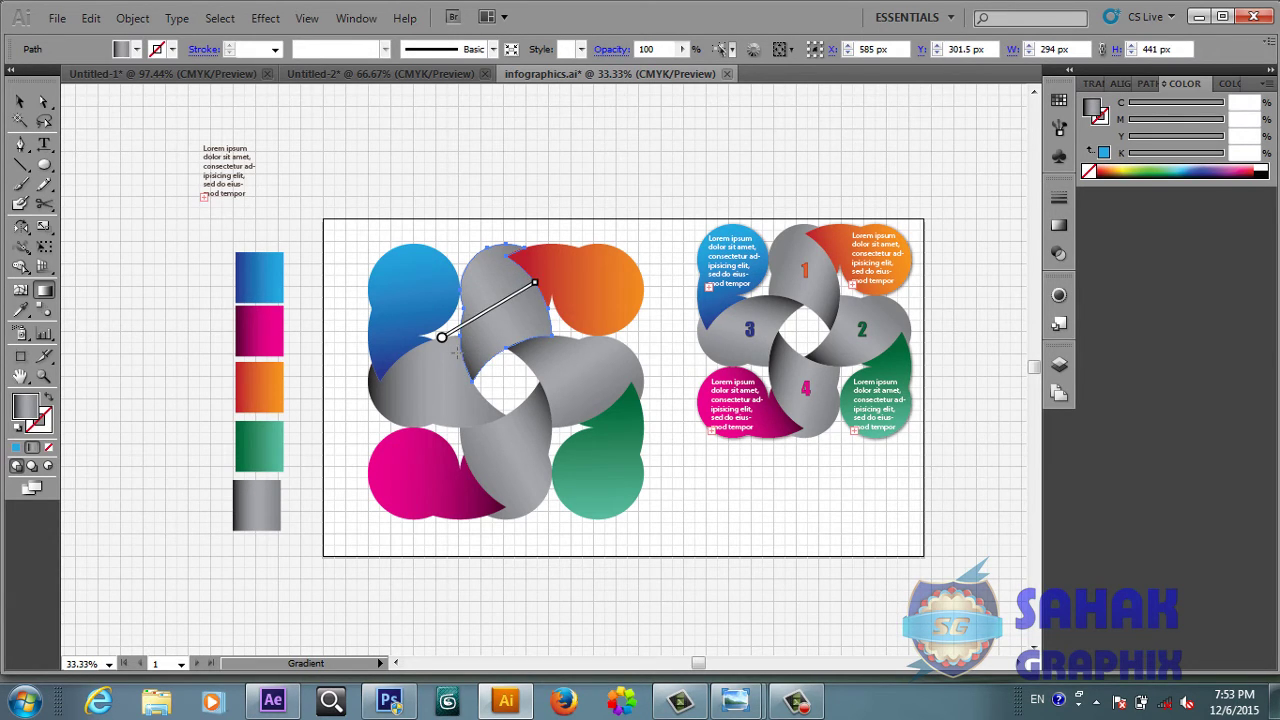
pyautogui.moveTo(450, 344); pyautogui.dragTo(536, 288)
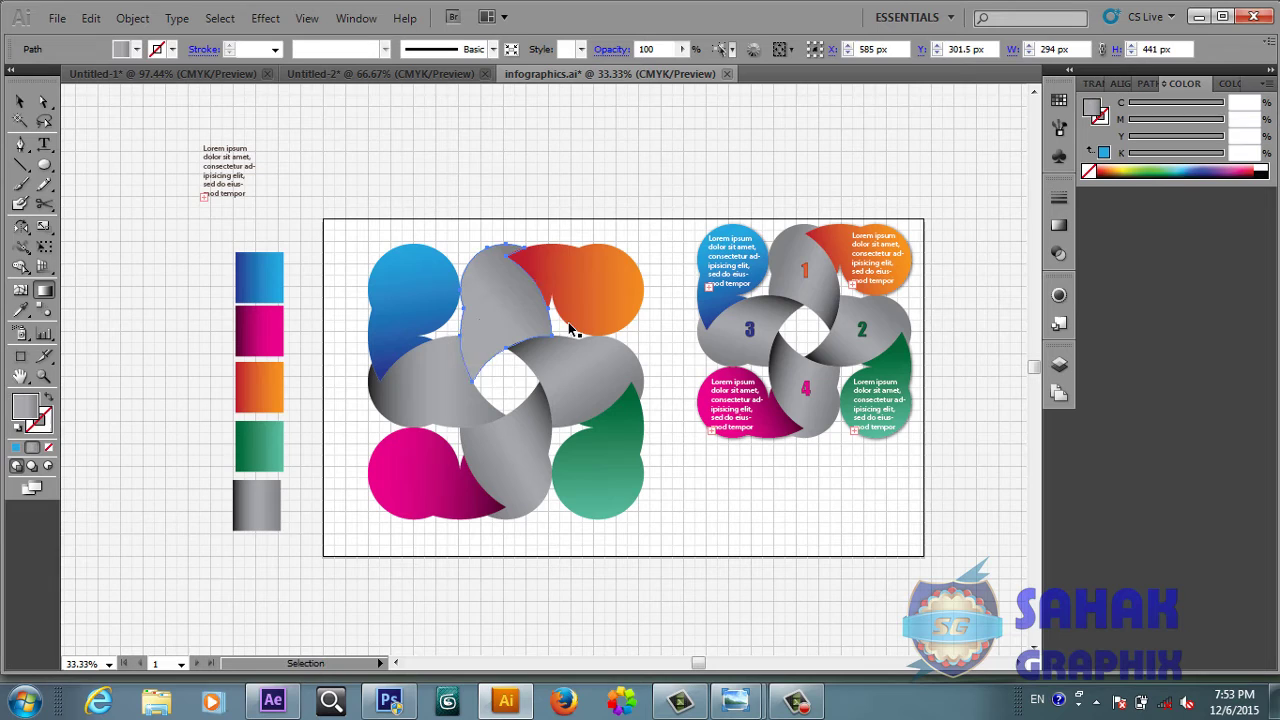
pyautogui.moveTo(444, 327); pyautogui.dragTo(561, 286)
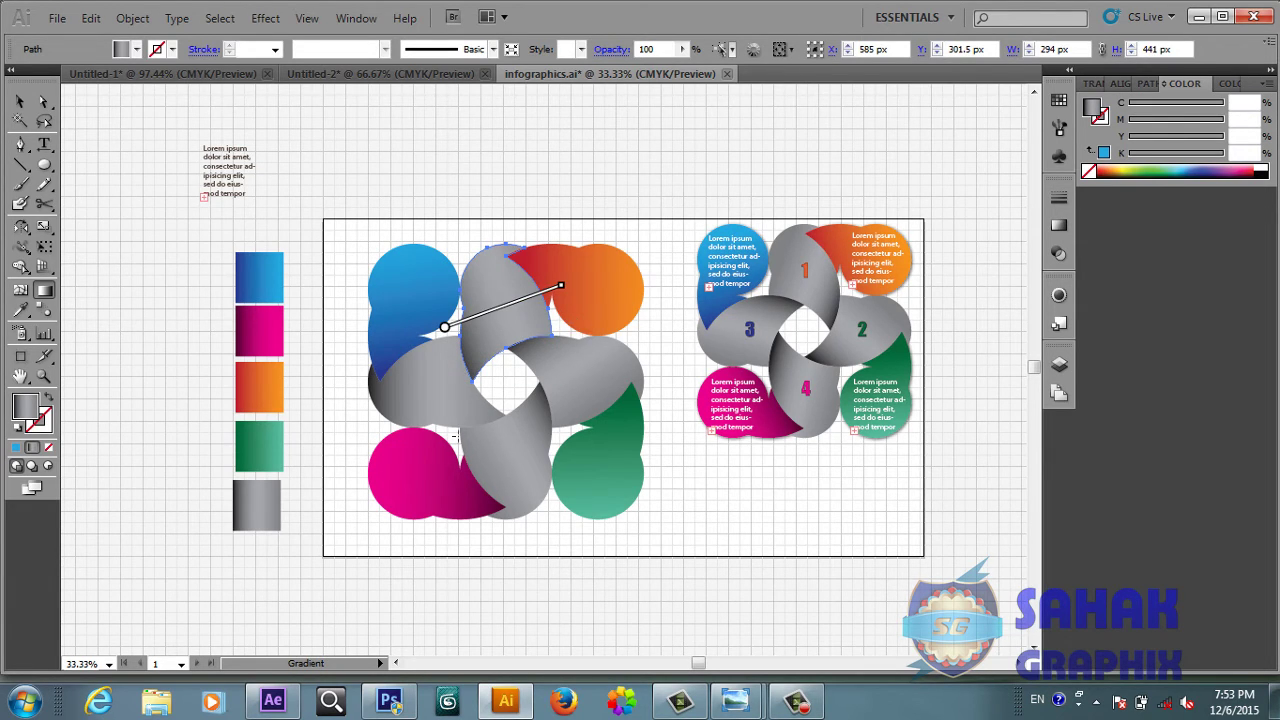
# - Redirect the left gray ribbon's gradient down toward the pink bubble, then deselect
pyautogui.press('v')
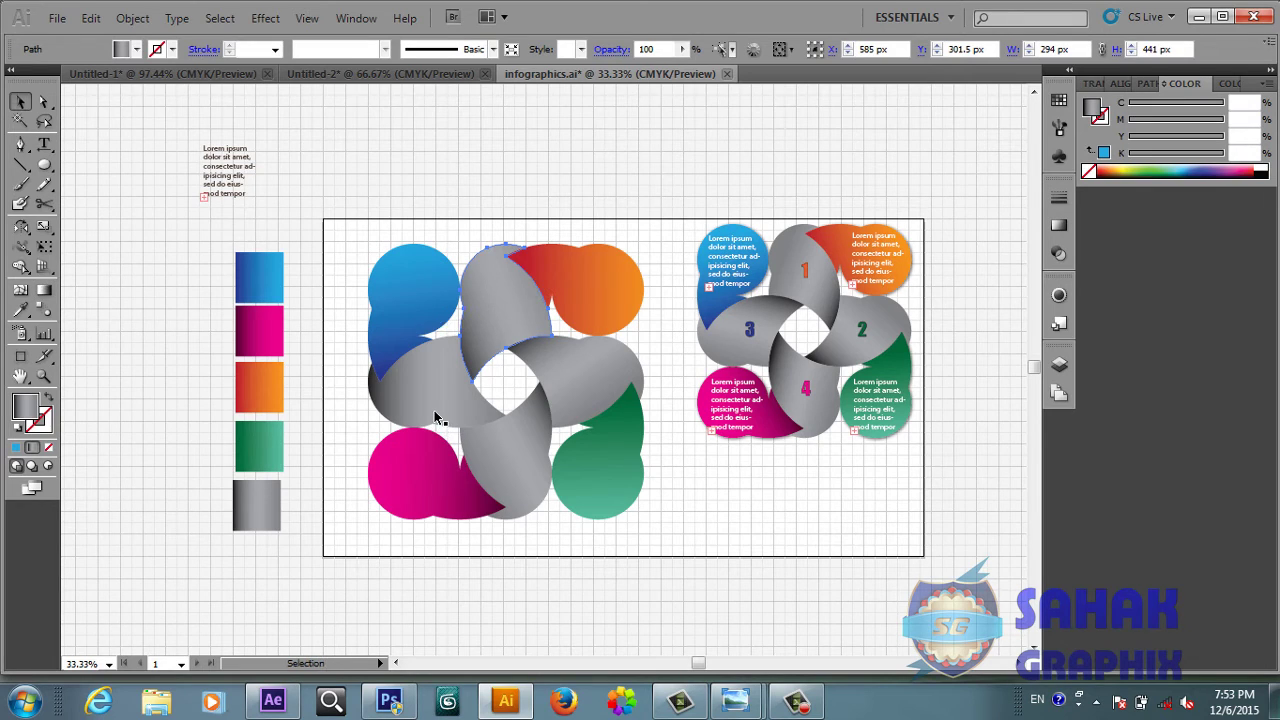
pyautogui.click(438, 416)
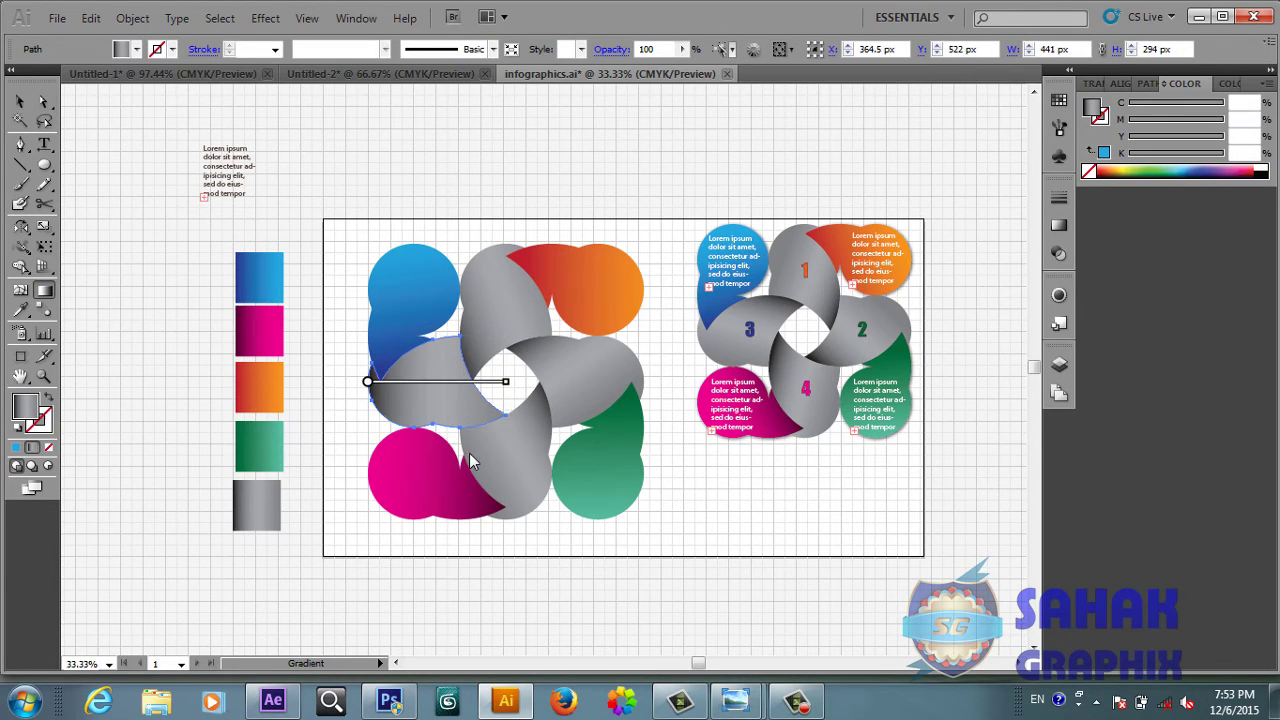
pyautogui.moveTo(466, 436)
pyautogui.mouseDown()
pyautogui.moveTo(404, 353)
pyautogui.moveTo(460, 451)
pyautogui.mouseUp()
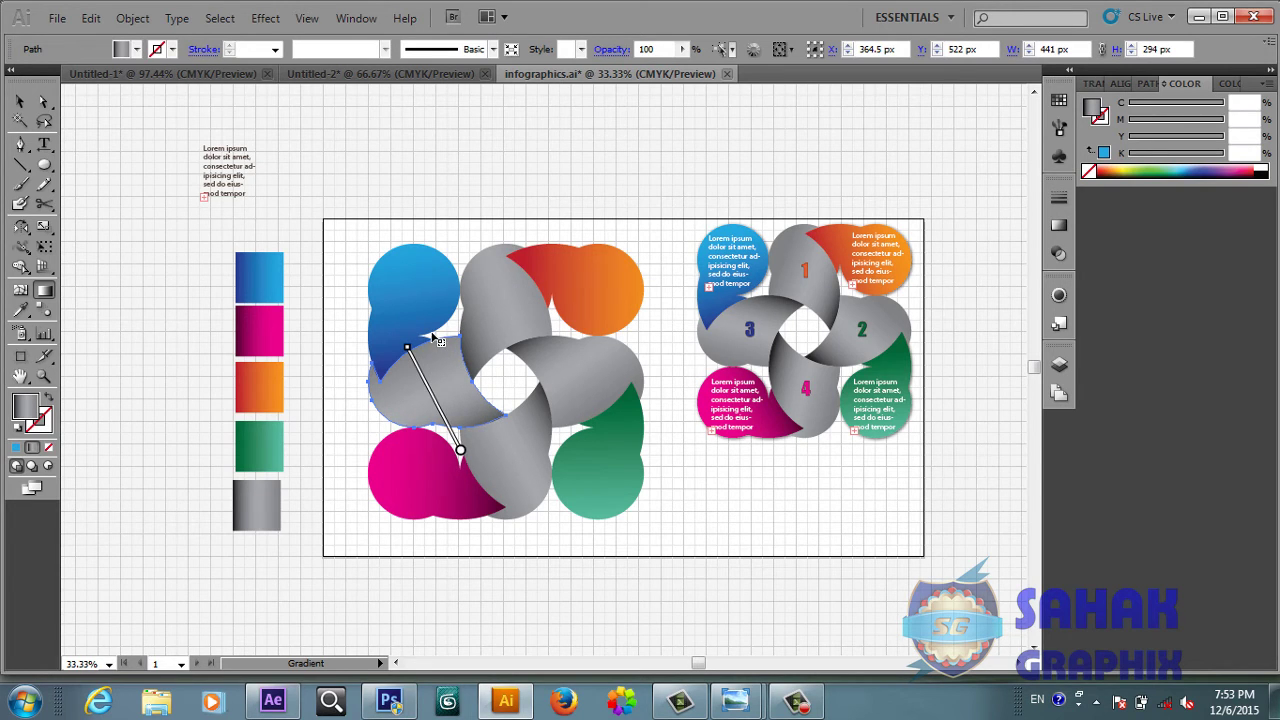
pyautogui.moveTo(402, 348); pyautogui.dragTo(465, 441)
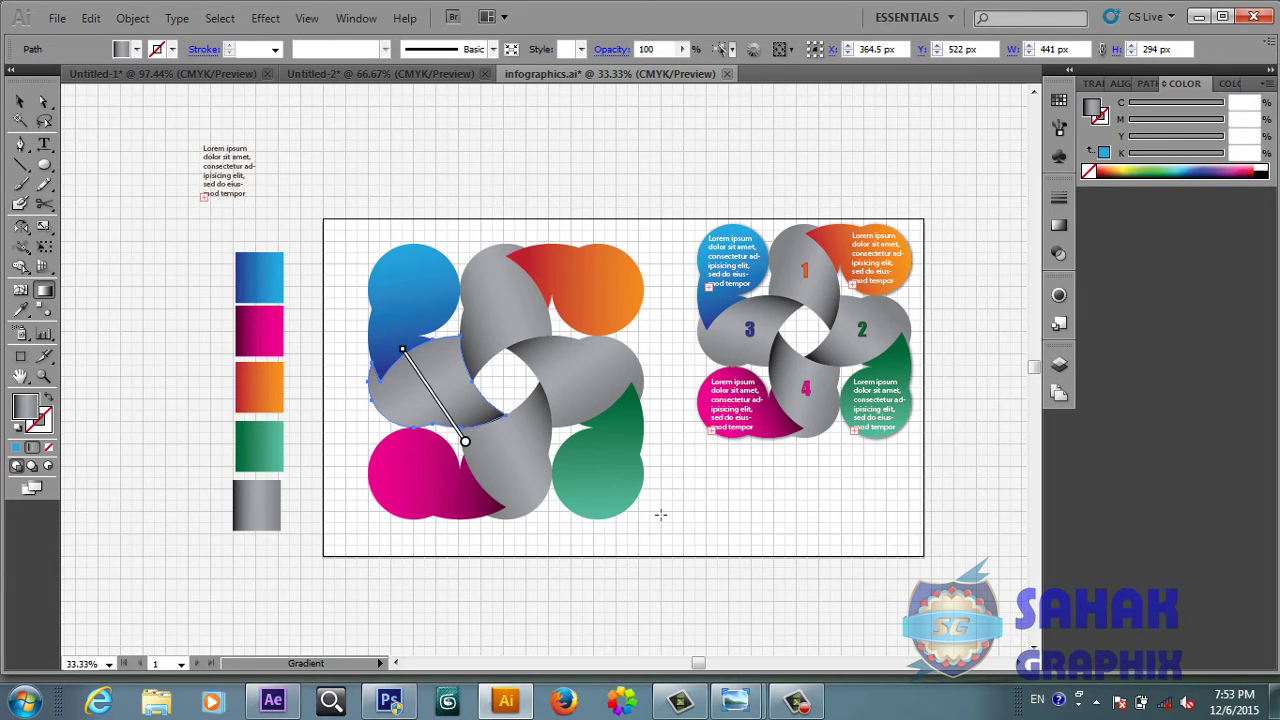
pyautogui.click(20, 101)
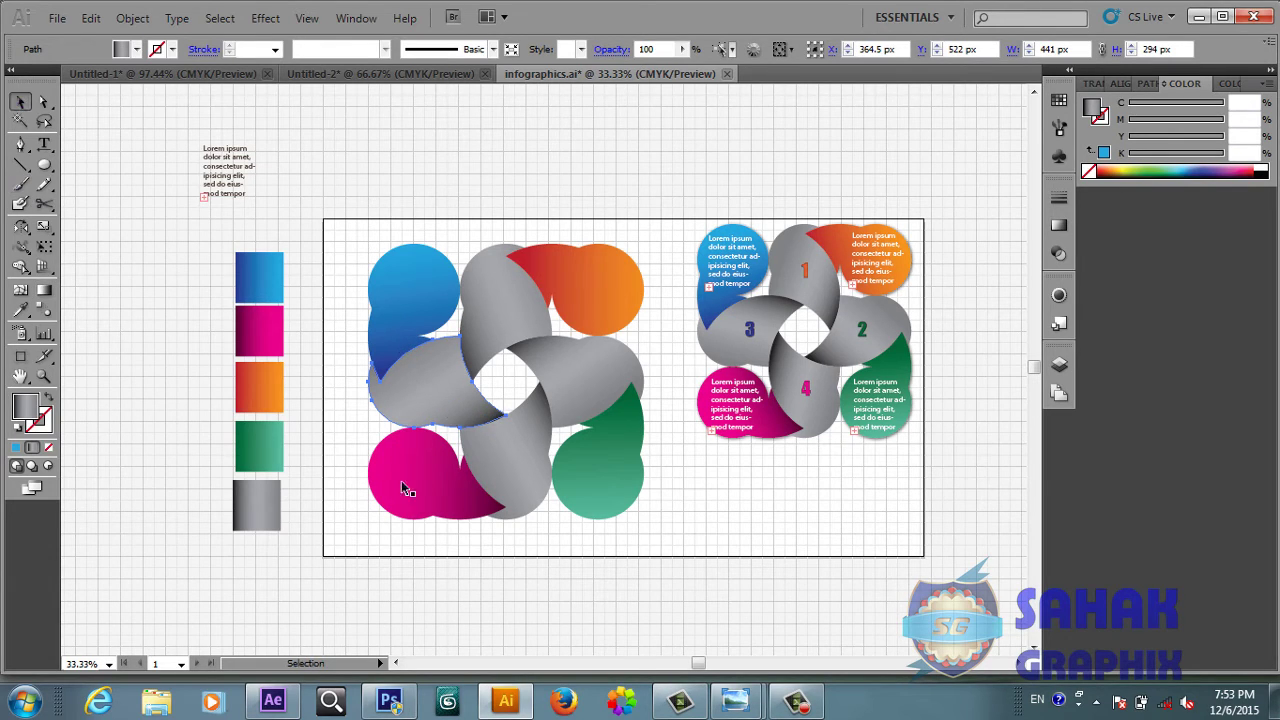
pyautogui.click(509, 576)
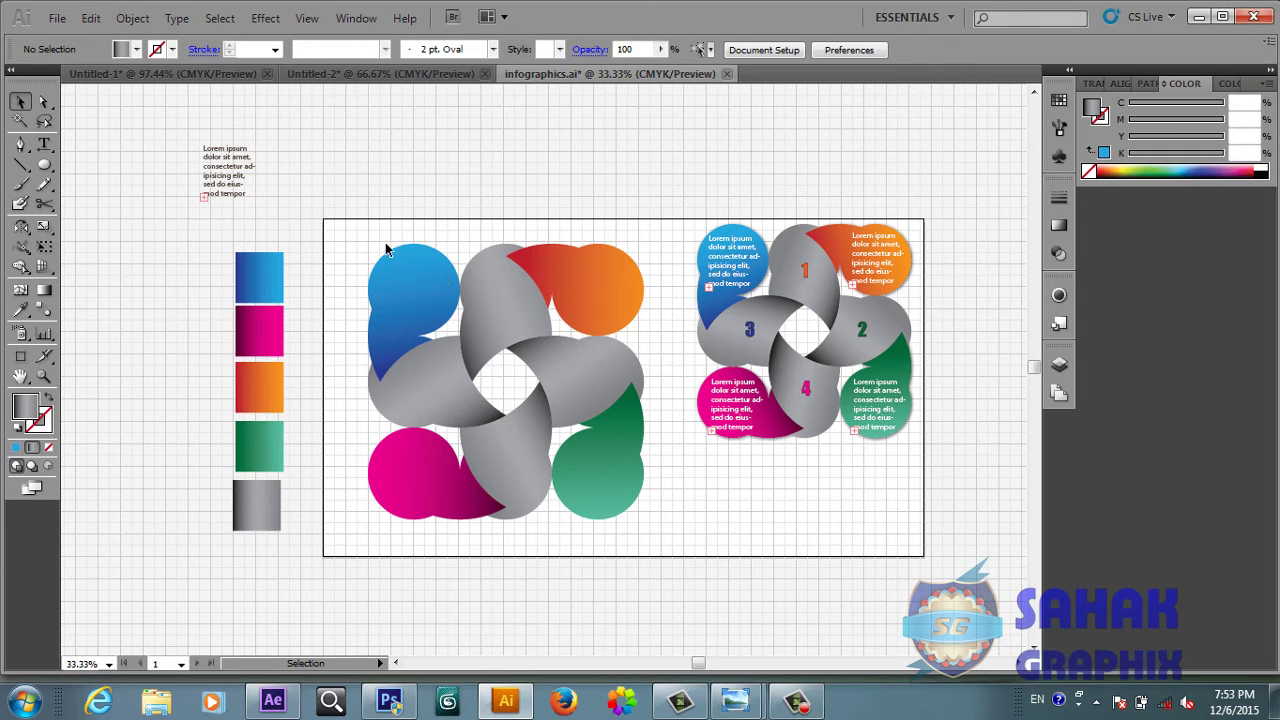
# - Send the green, pink, blue and orange bubbles to the back, then select the whole flower
pyautogui.moveTo(372, 237); pyautogui.dragTo(653, 524)
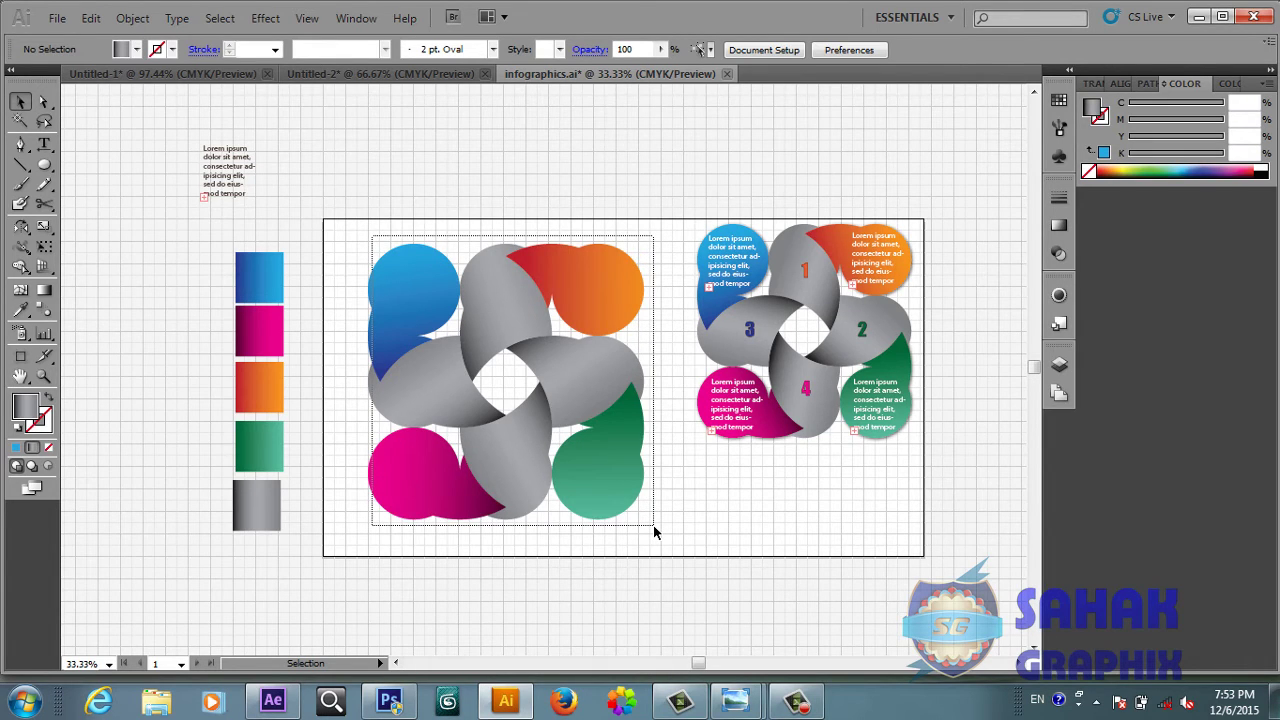
pyautogui.click(705, 533)
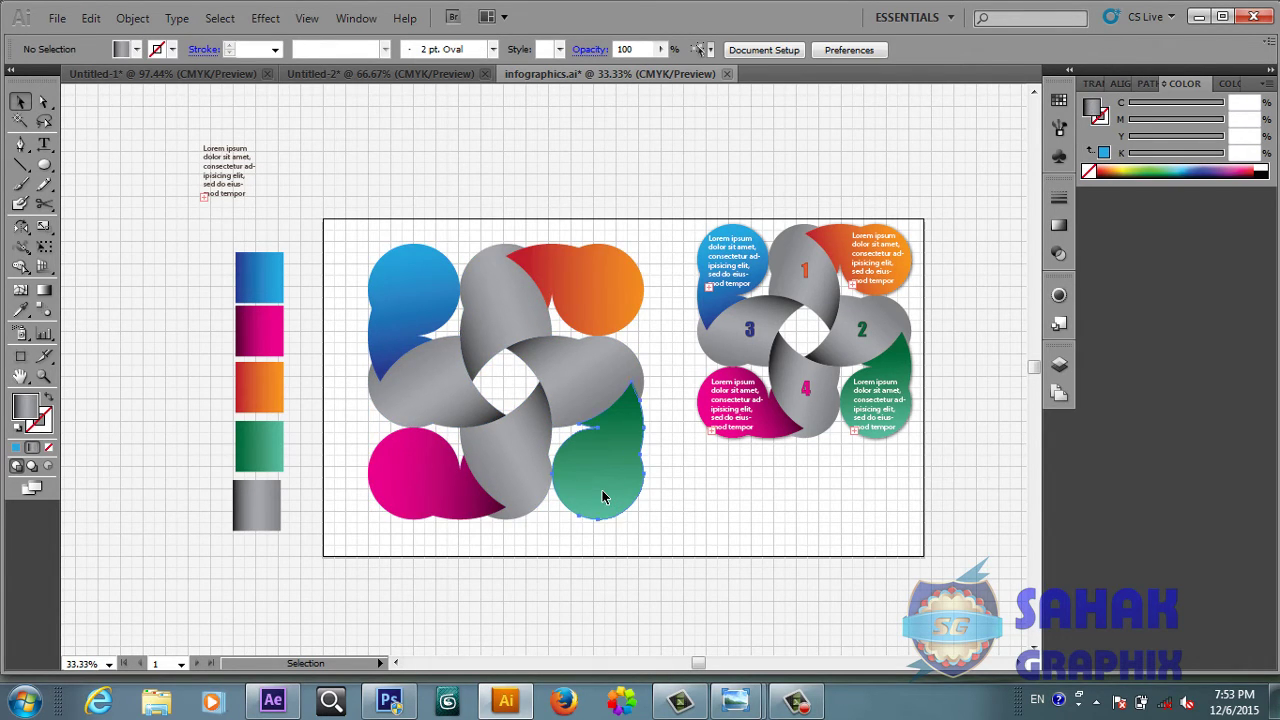
pyautogui.click(610, 500)
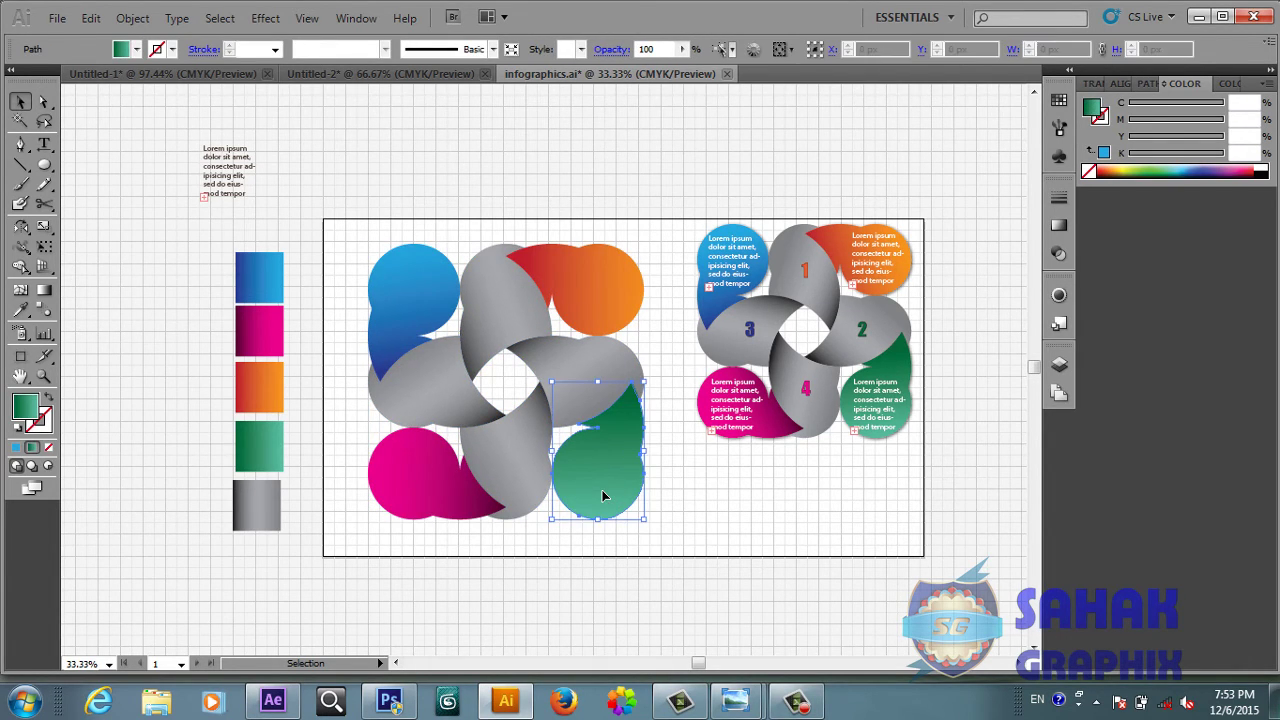
pyautogui.keyDown('shift'); pyautogui.click(435, 492); pyautogui.keyUp('shift')
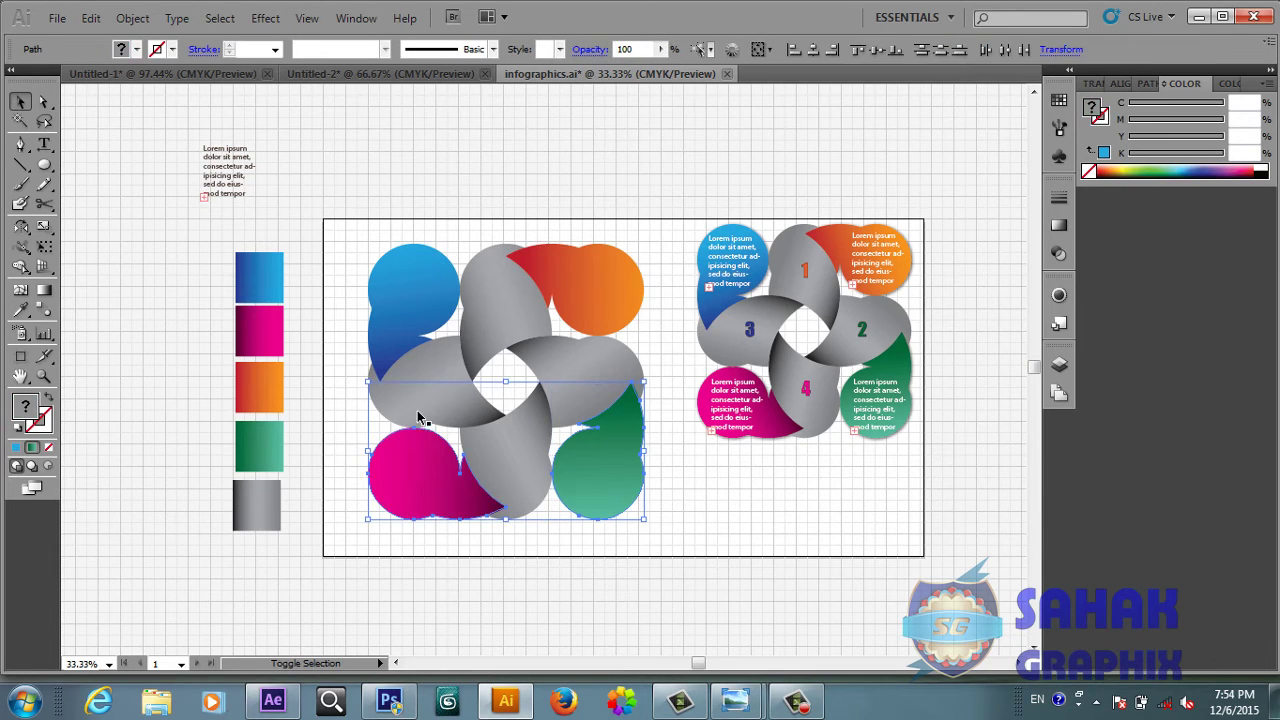
pyautogui.keyDown('shift'); pyautogui.click(420, 414); pyautogui.keyUp('shift')
pyautogui.keyDown('shift'); pyautogui.click(406, 290); pyautogui.keyUp('shift')
pyautogui.keyDown('shift'); pyautogui.click(613, 295); pyautogui.keyUp('shift')
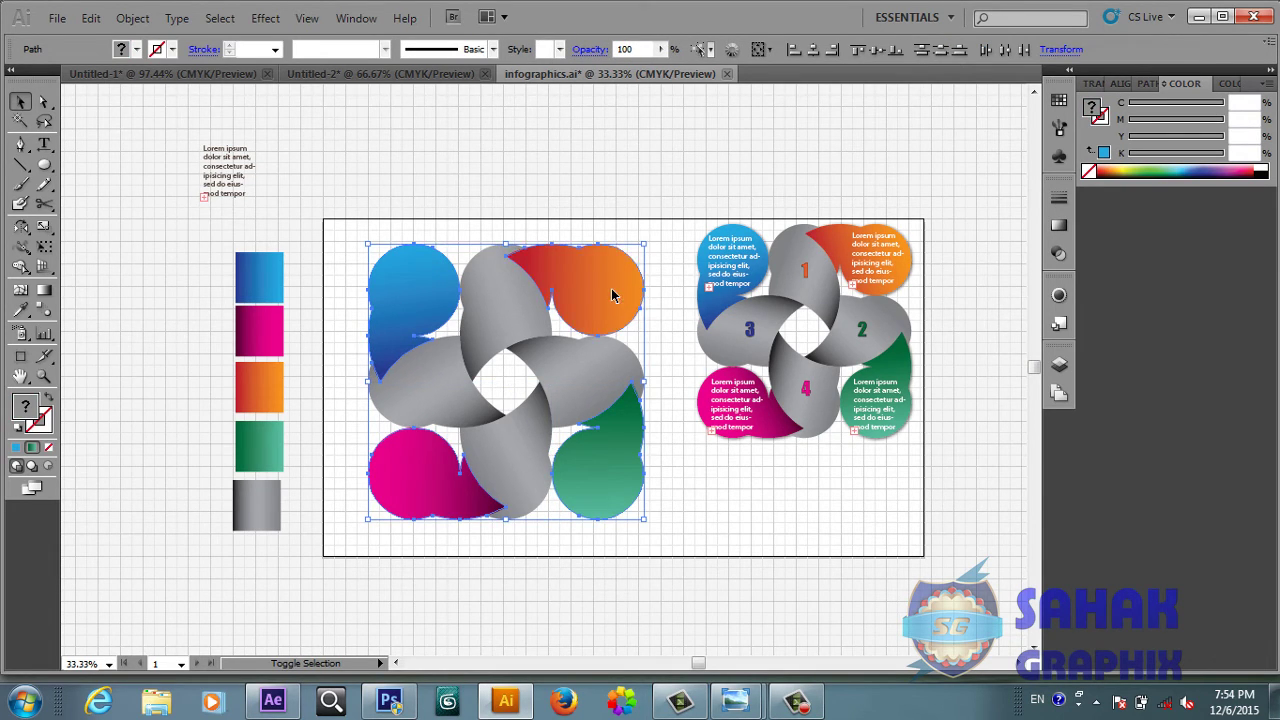
pyautogui.rightClick(613, 294)
pyautogui.moveTo(664, 539)
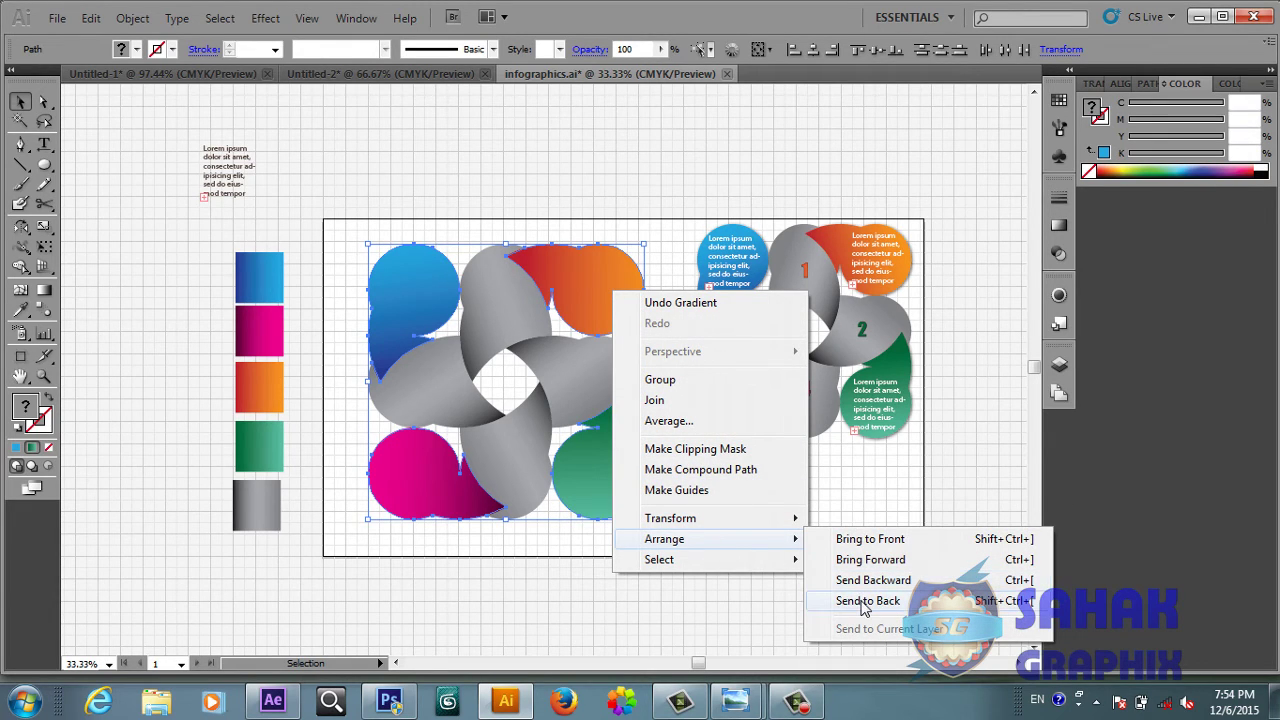
pyautogui.click(865, 601)
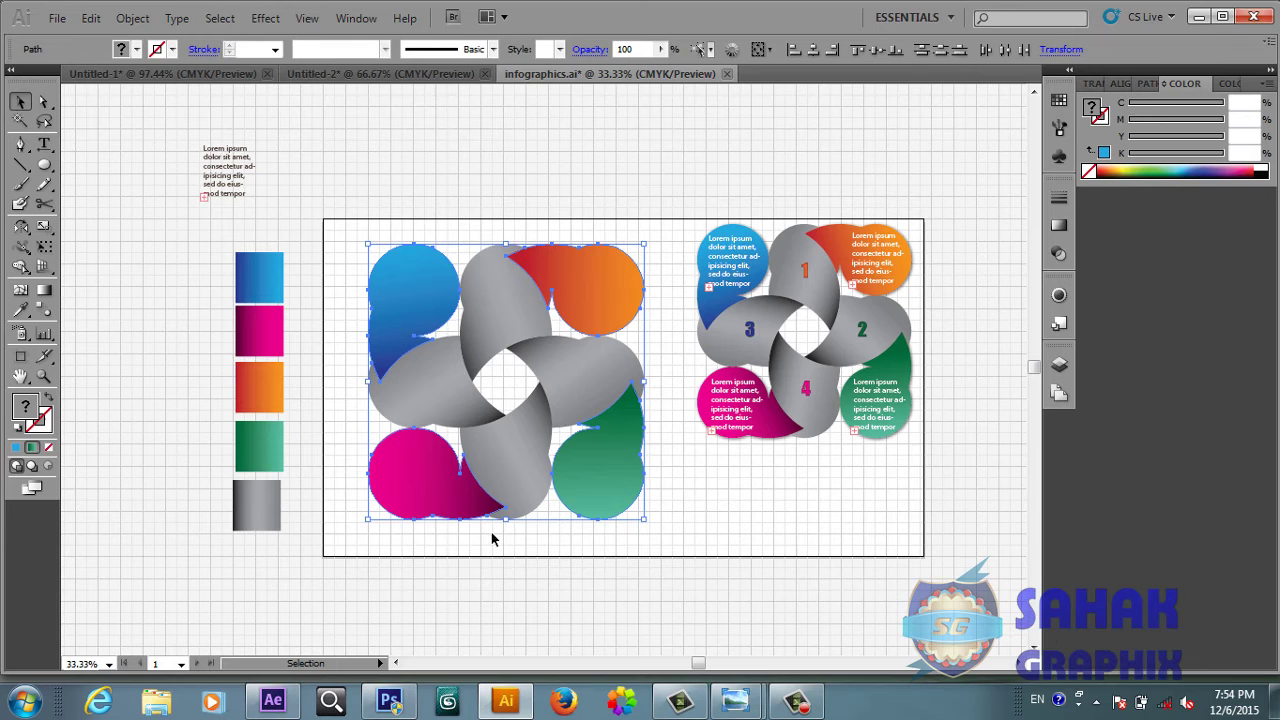
pyautogui.click(522, 568)
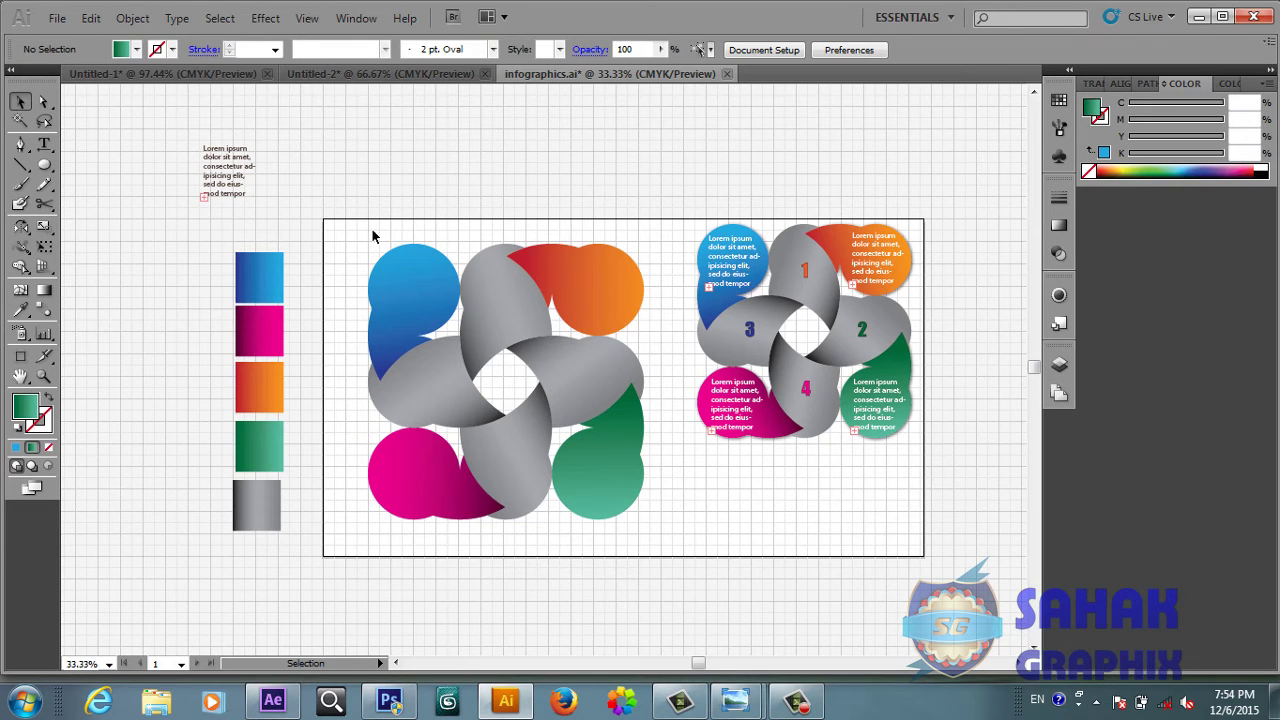
pyautogui.moveTo(372, 229); pyautogui.dragTo(659, 523)
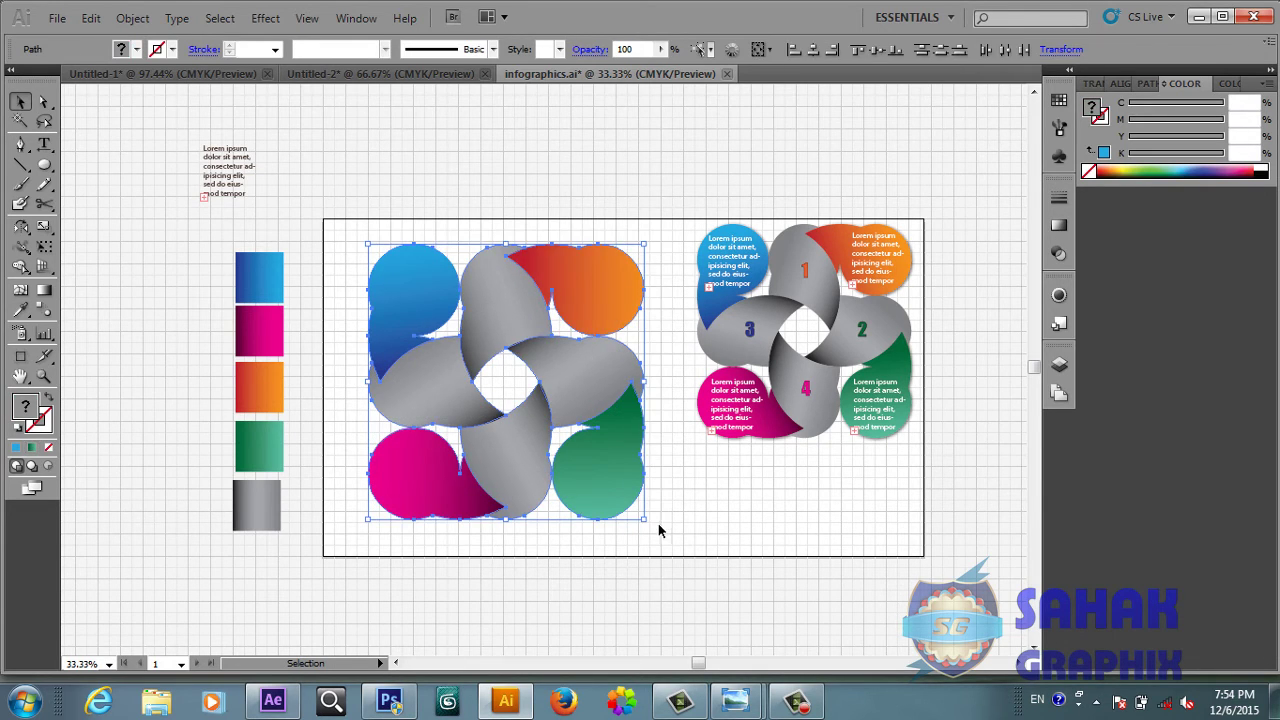
# - Apply a Drop Shadow to the flower: Multiply, 75% opacity, 5 px offsets and 5 px blur
pyautogui.click(265, 18)
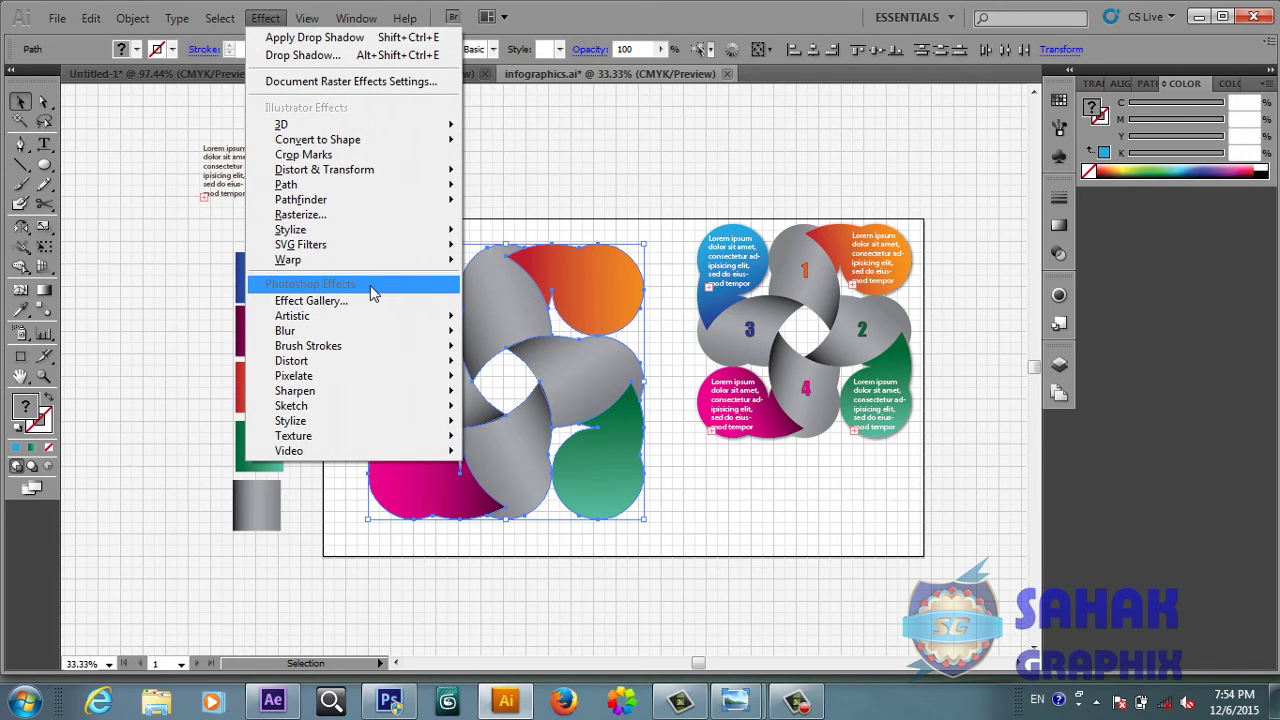
pyautogui.moveTo(291, 229)
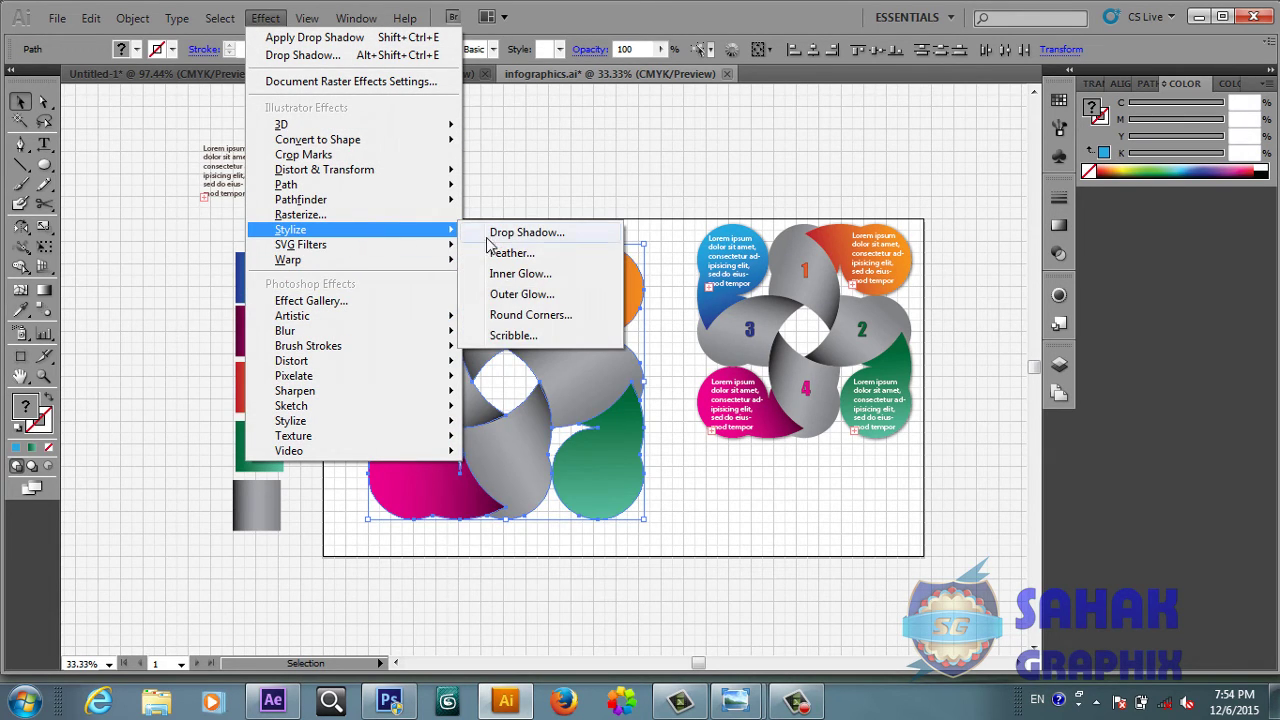
pyautogui.click(514, 234)
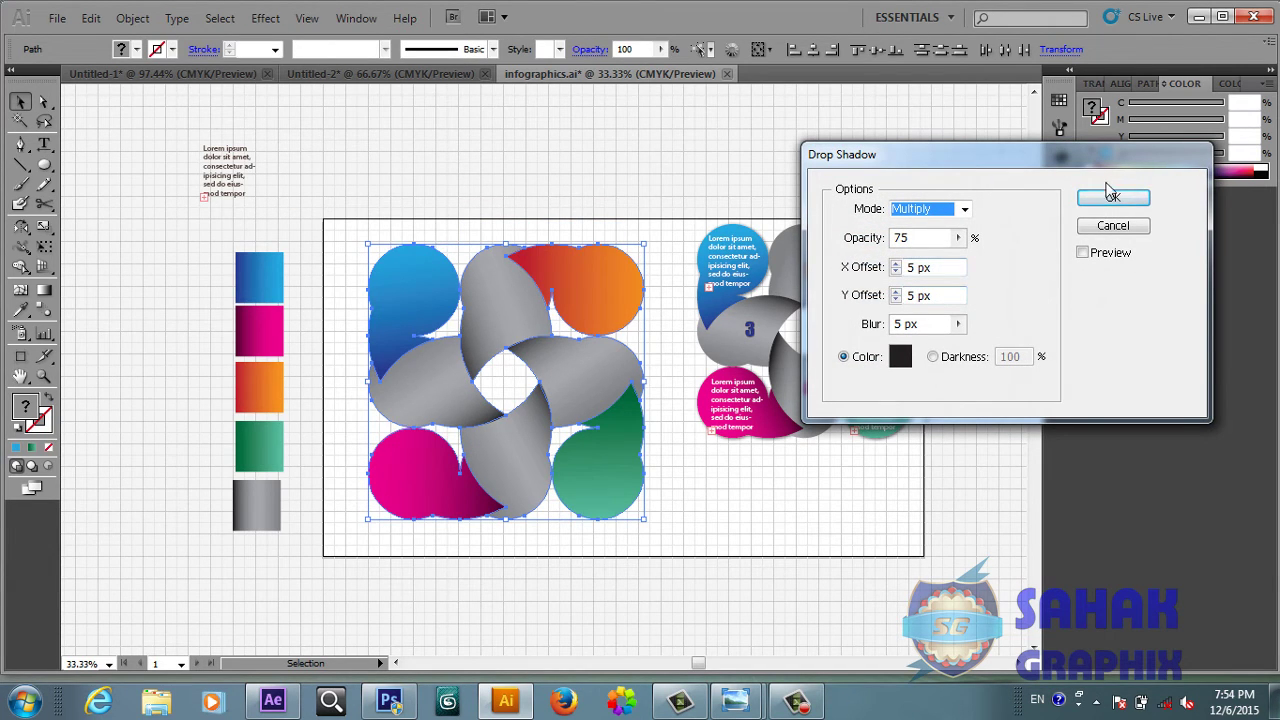
pyautogui.click(1083, 255)
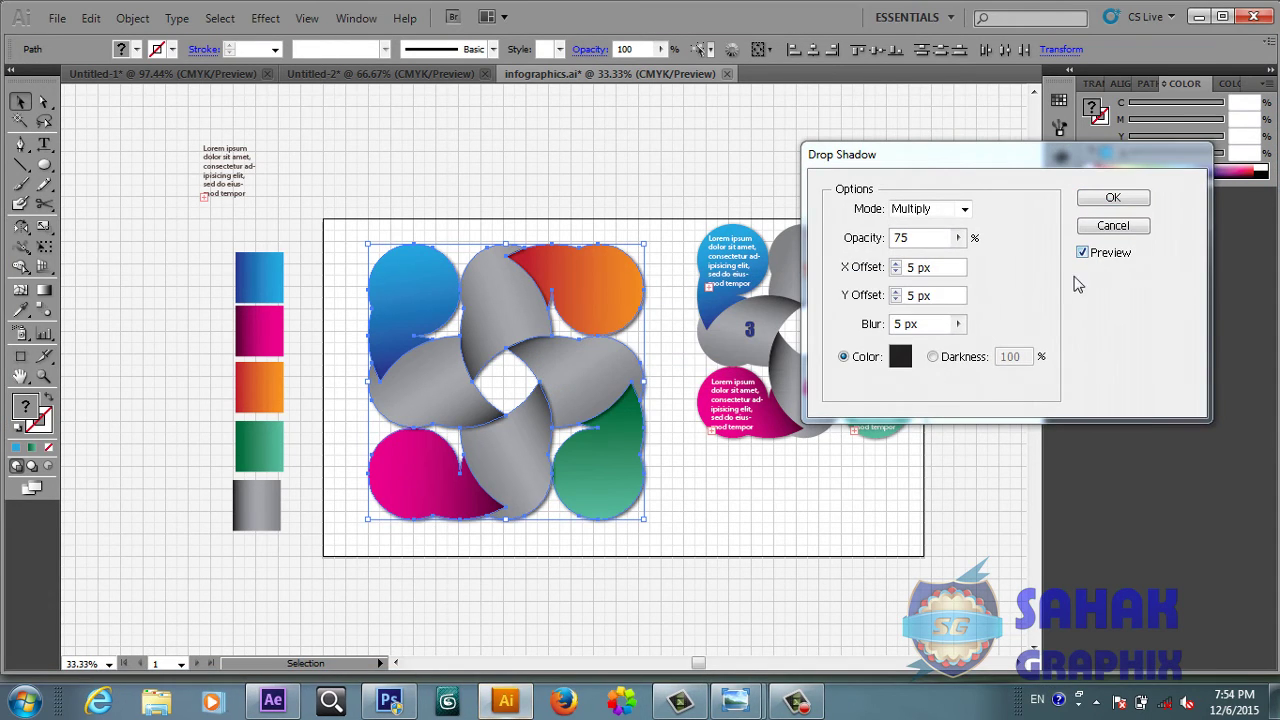
pyautogui.click(1113, 199)
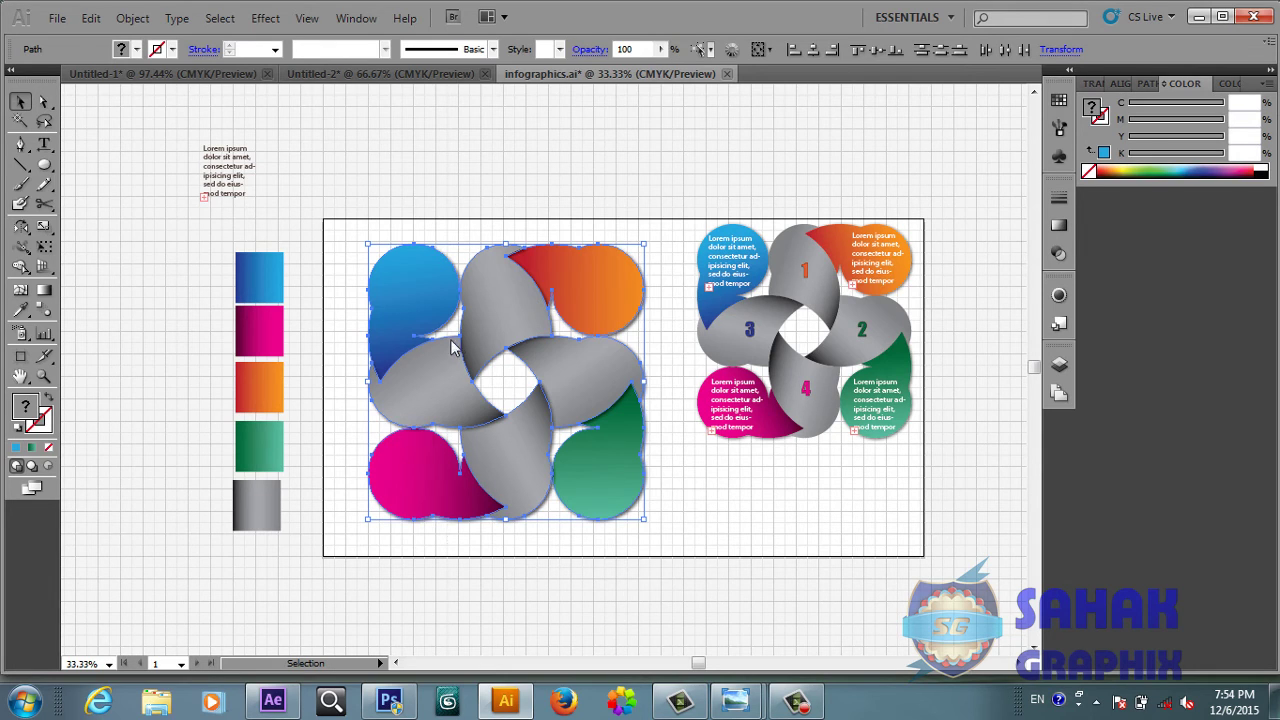
pyautogui.click(377, 181)
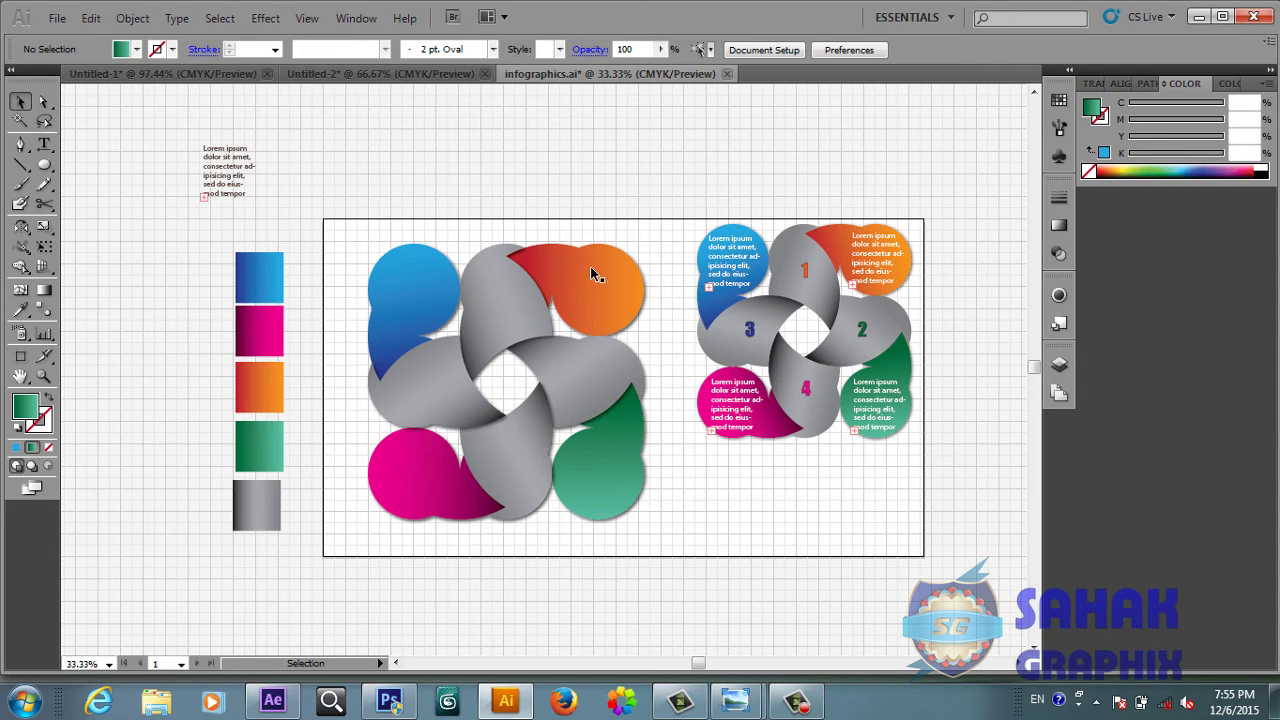
# - Alt-drag copies of the Lorem ipsum text onto the bubbles and make them white
pyautogui.click(224, 175)
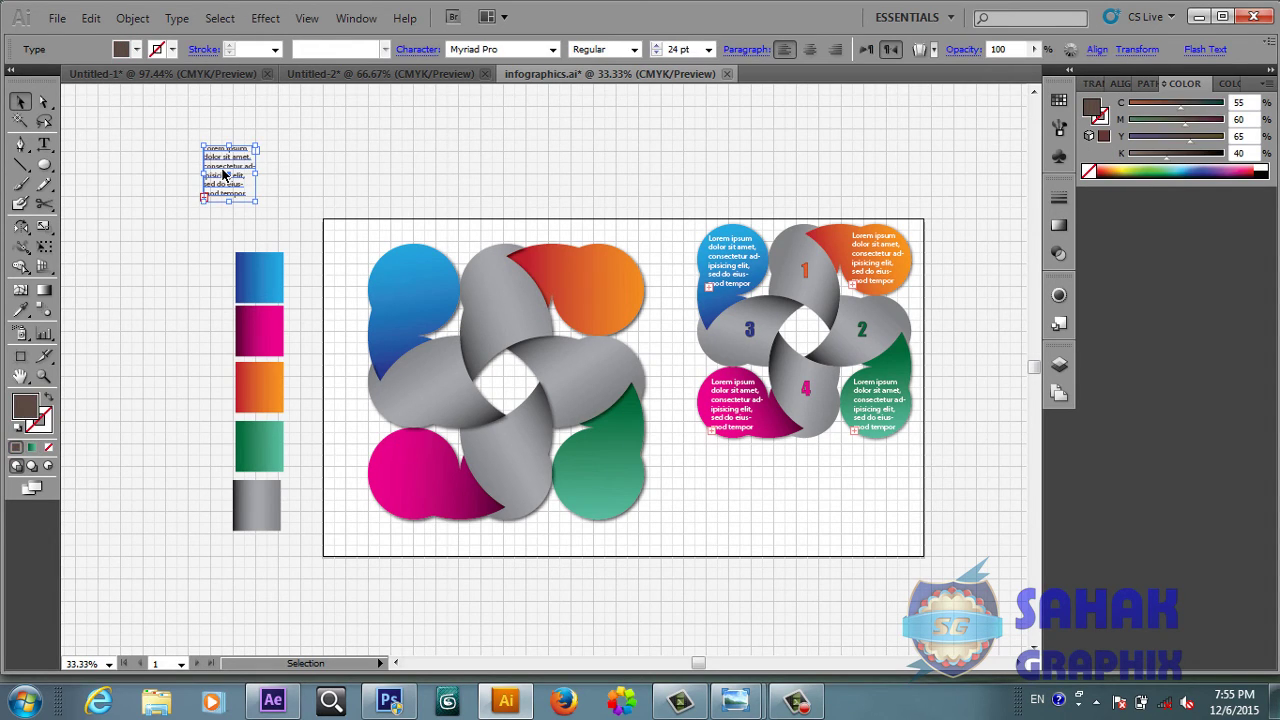
pyautogui.moveTo(224, 175); pyautogui.dragTo(407, 292)
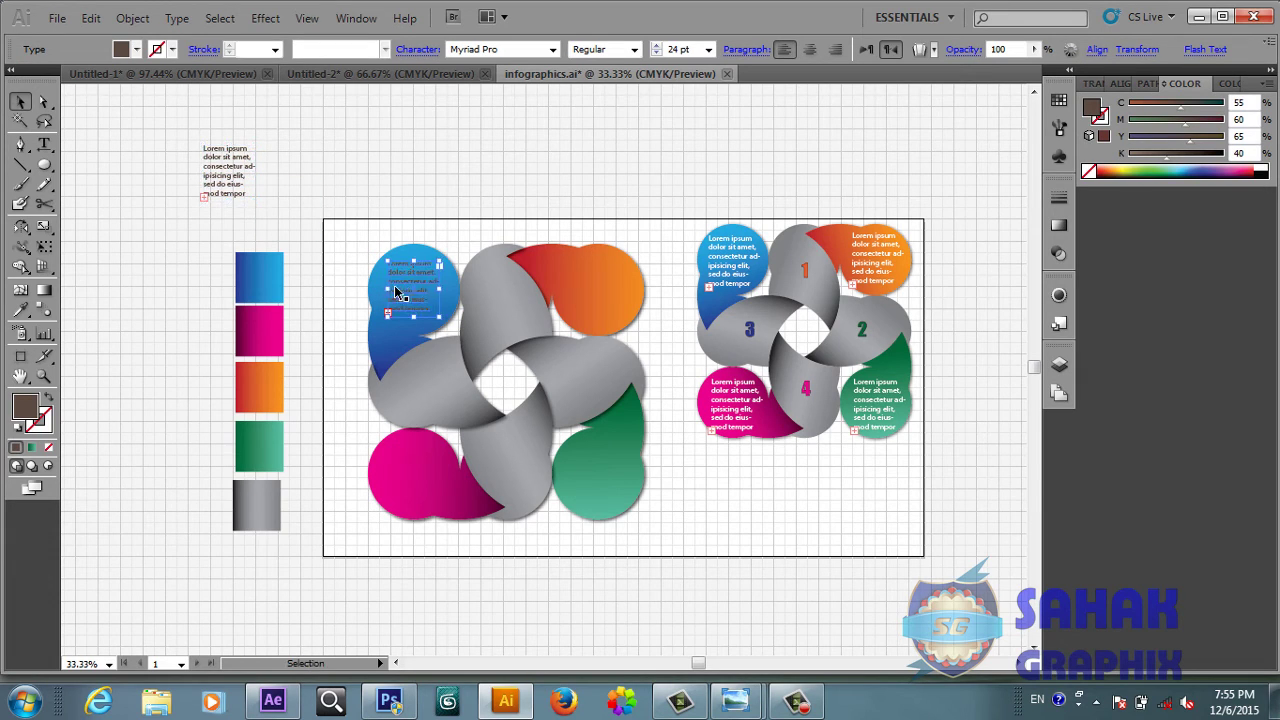
pyautogui.click(133, 50)
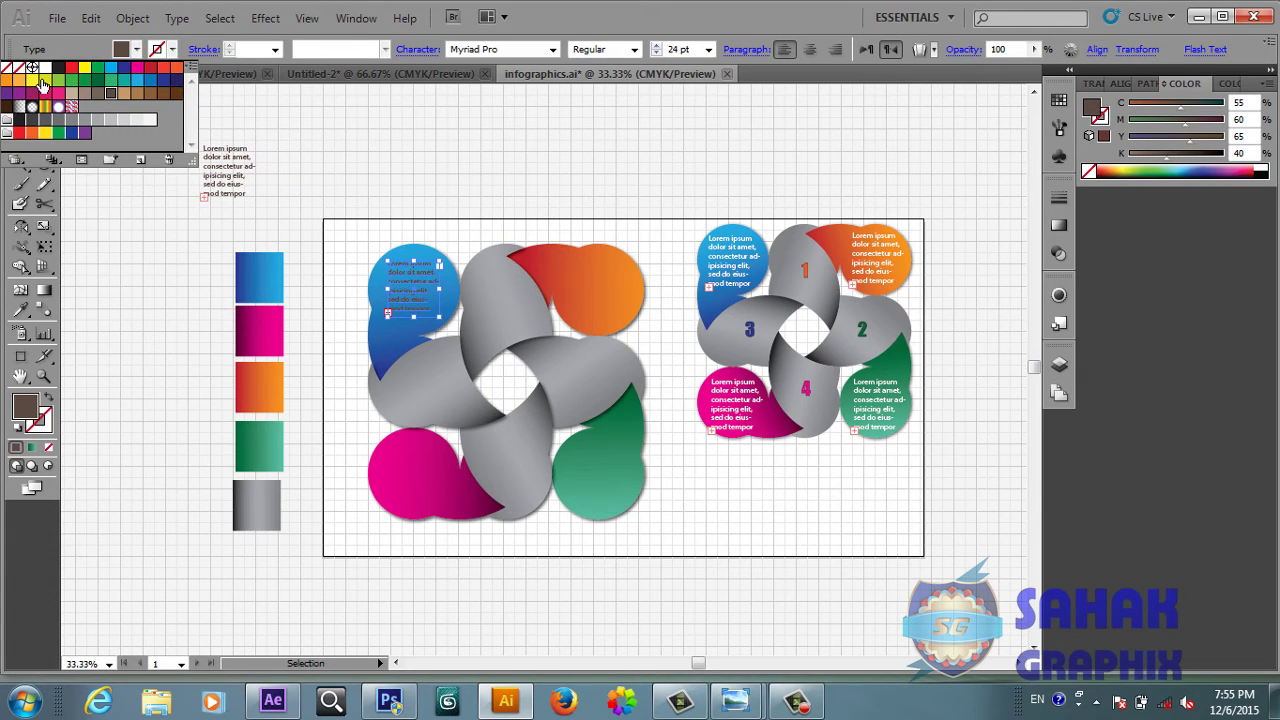
pyautogui.click(45, 68)
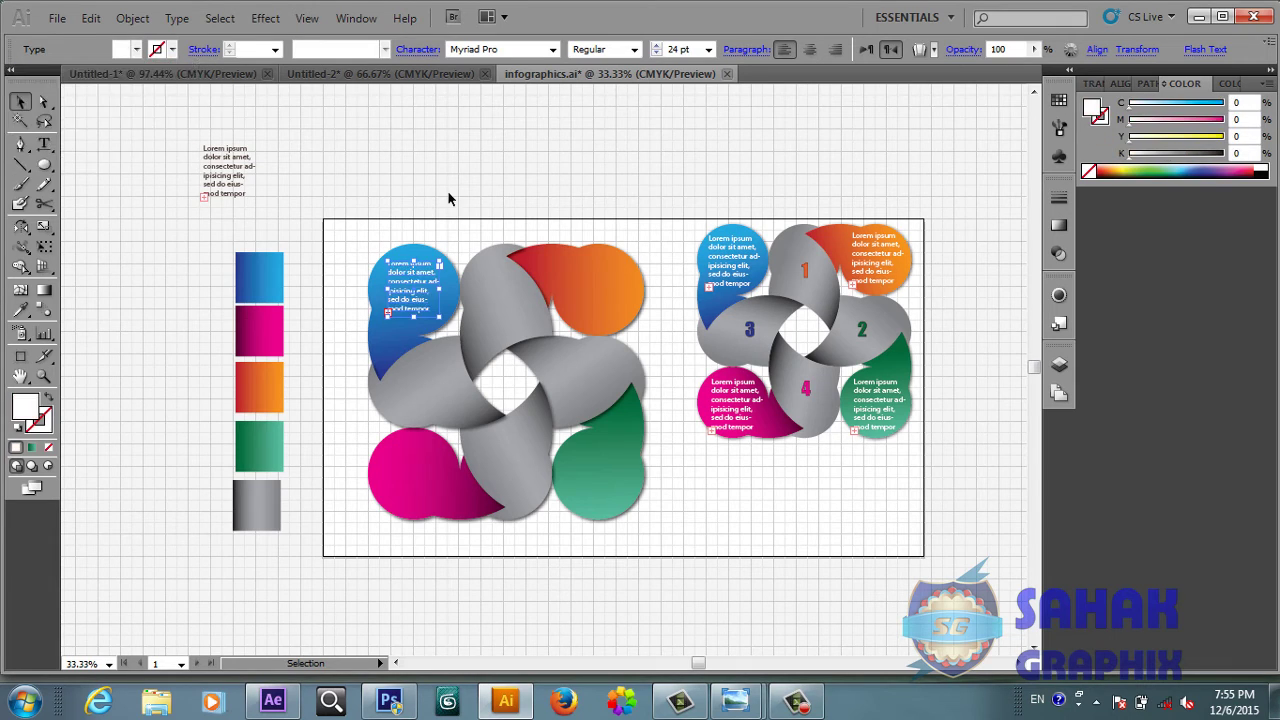
pyautogui.click(327, 236)
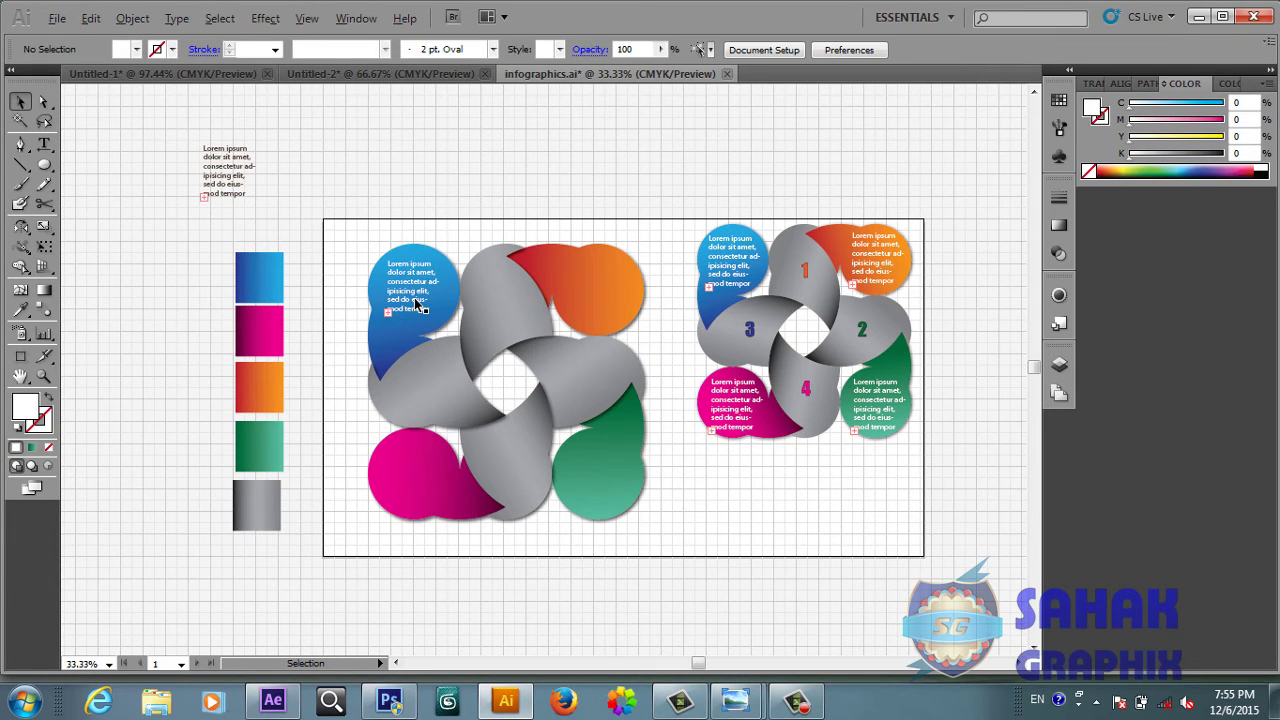
pyautogui.moveTo(418, 306)
pyautogui.mouseDown()
pyautogui.moveTo(602, 302)
pyautogui.moveTo(604, 494)
pyautogui.moveTo(418, 491)
pyautogui.mouseUp()
pyautogui.click(684, 586)
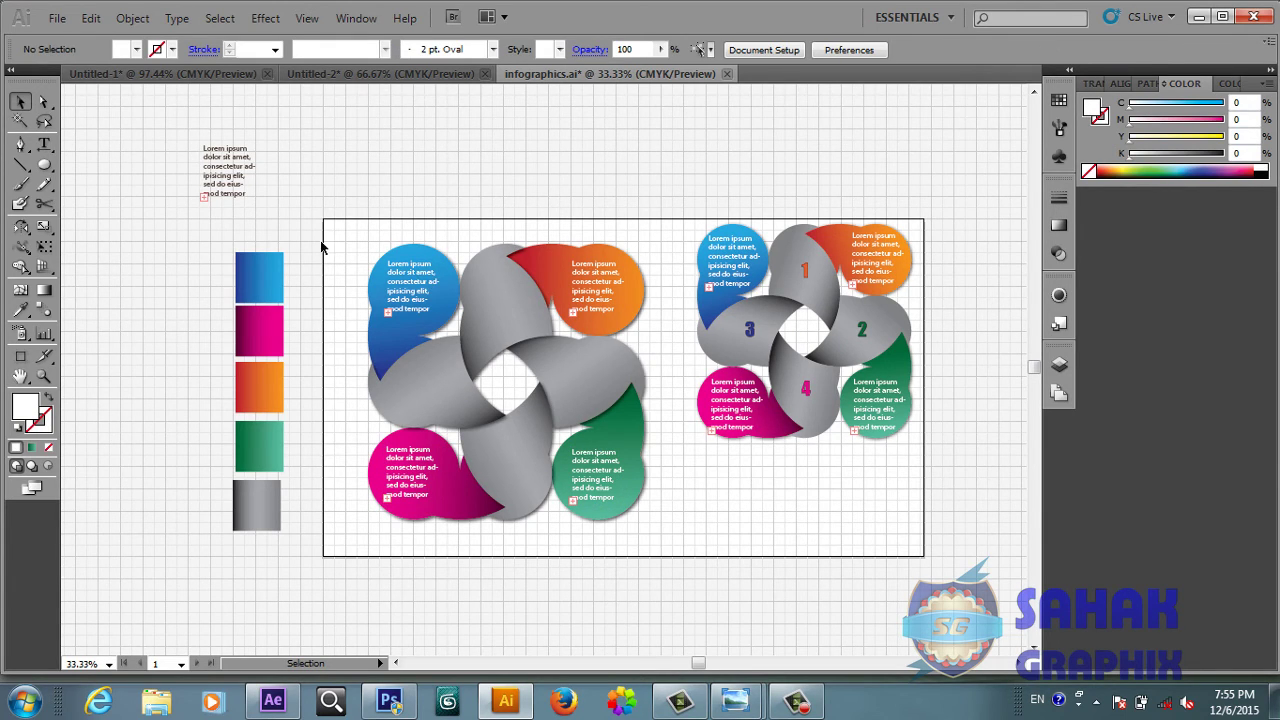
# - Copy the number 1 onto the top ribbon at 72 pt Impact
pyautogui.click(805, 271)
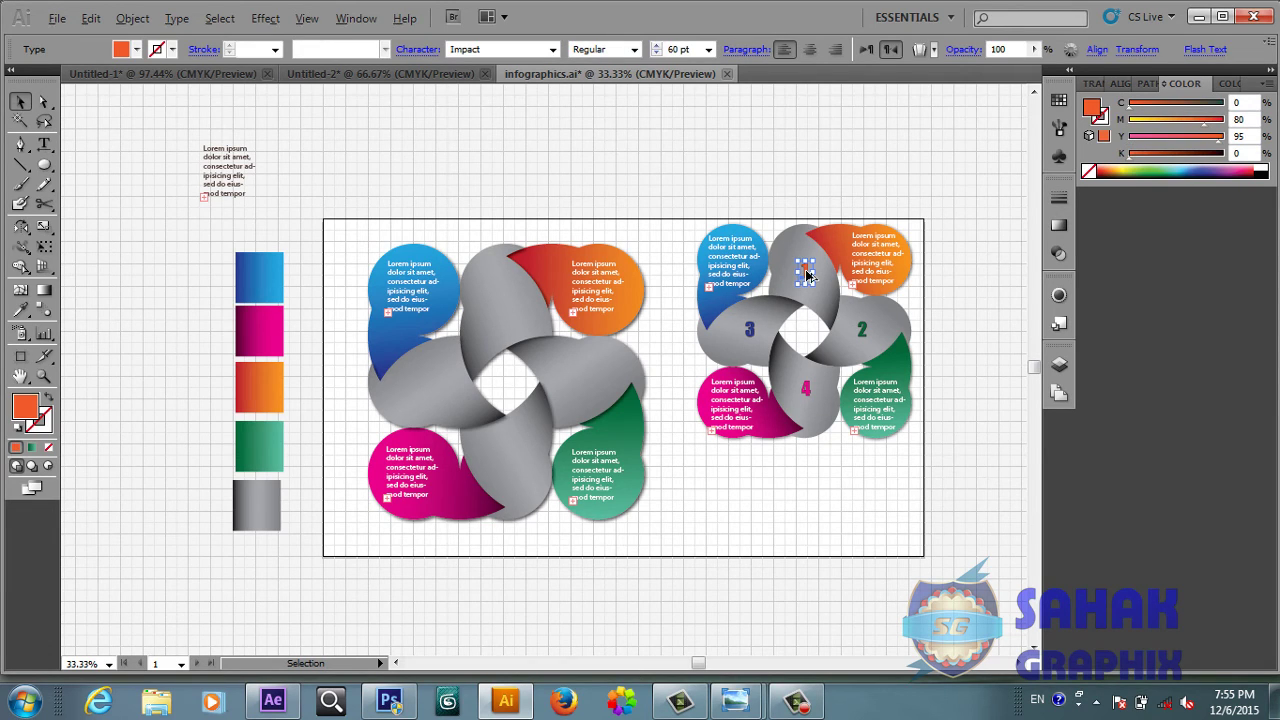
pyautogui.write('1')
pyautogui.moveTo(807, 275); pyautogui.dragTo(506, 316)
pyautogui.click(645, 541)
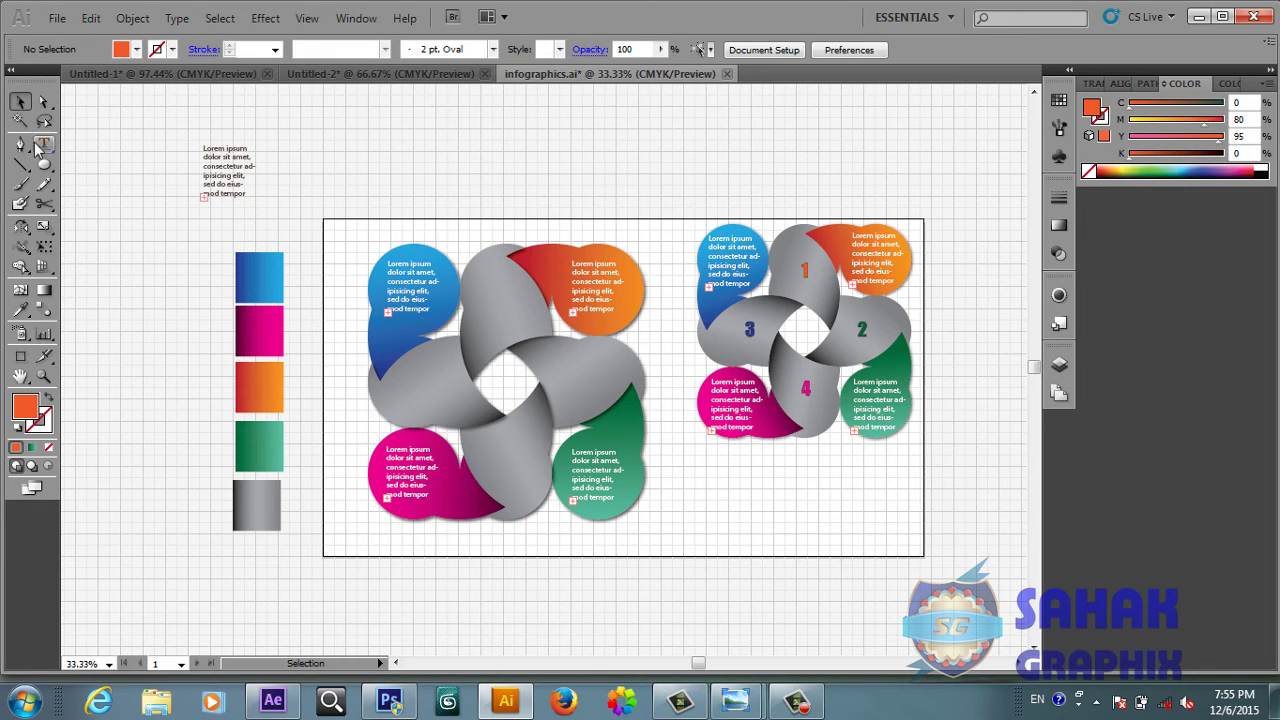
pyautogui.click(44, 102)
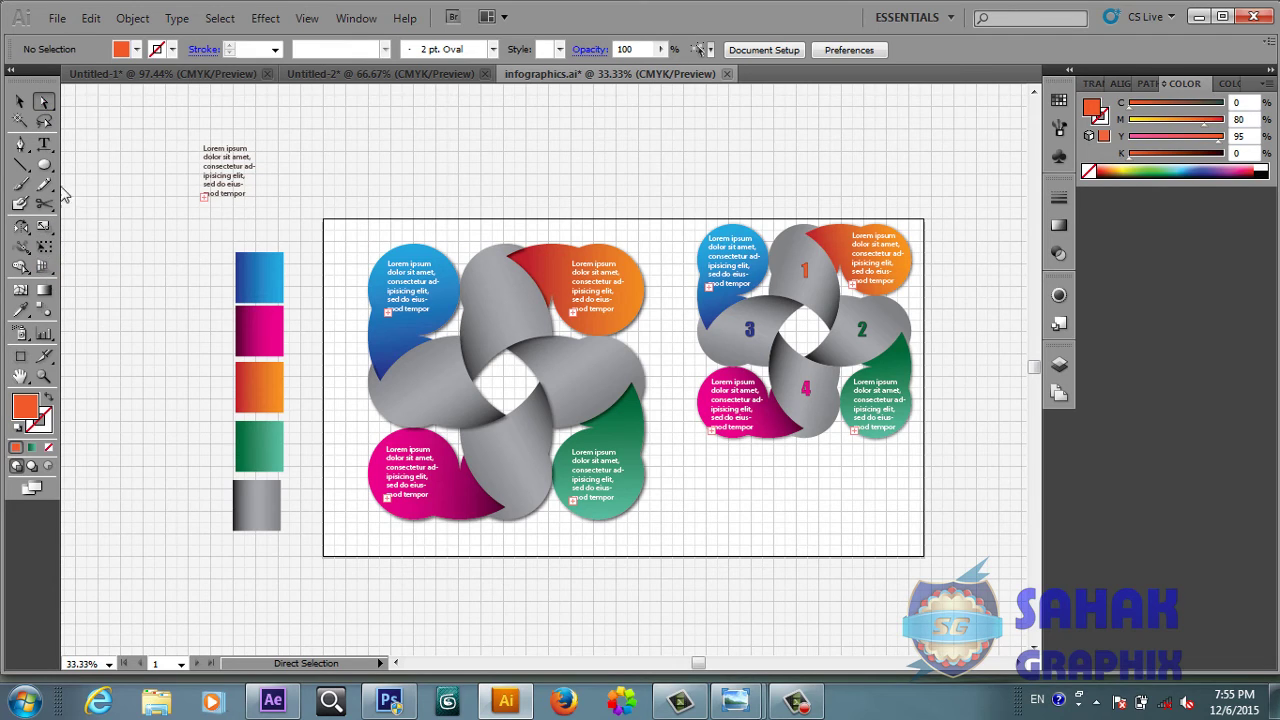
pyautogui.click(45, 146)
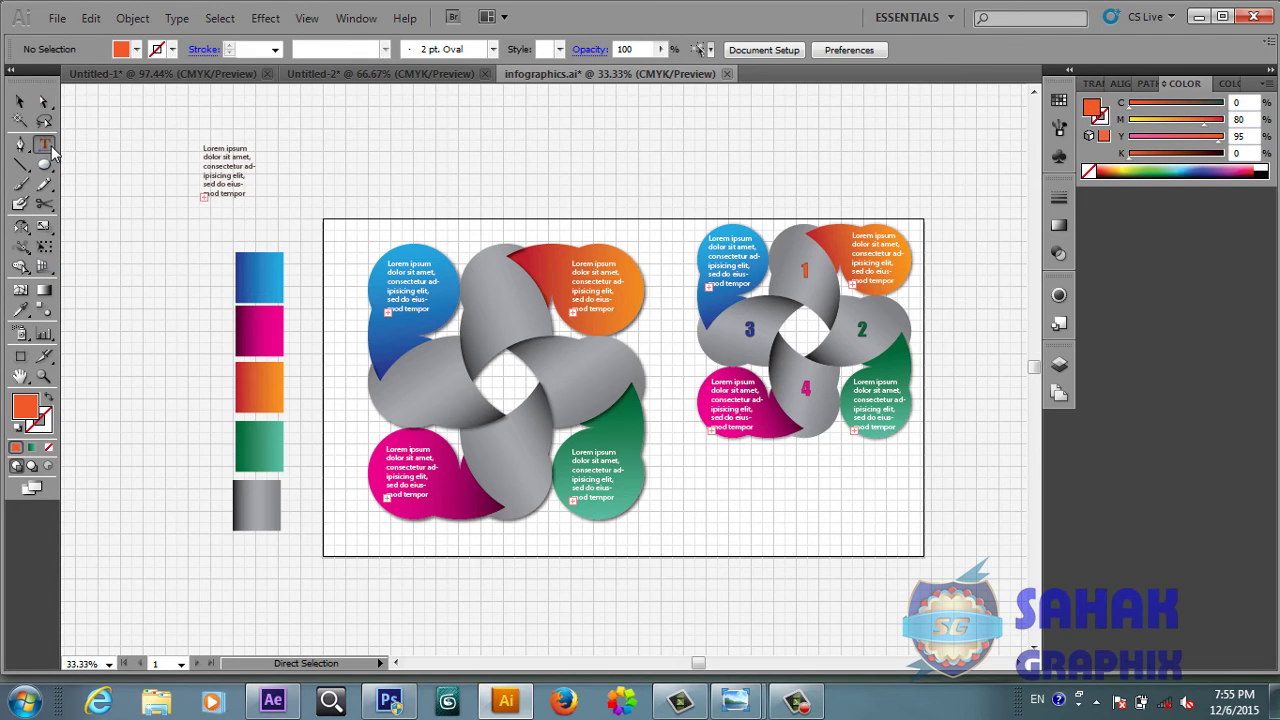
pyautogui.click(509, 311)
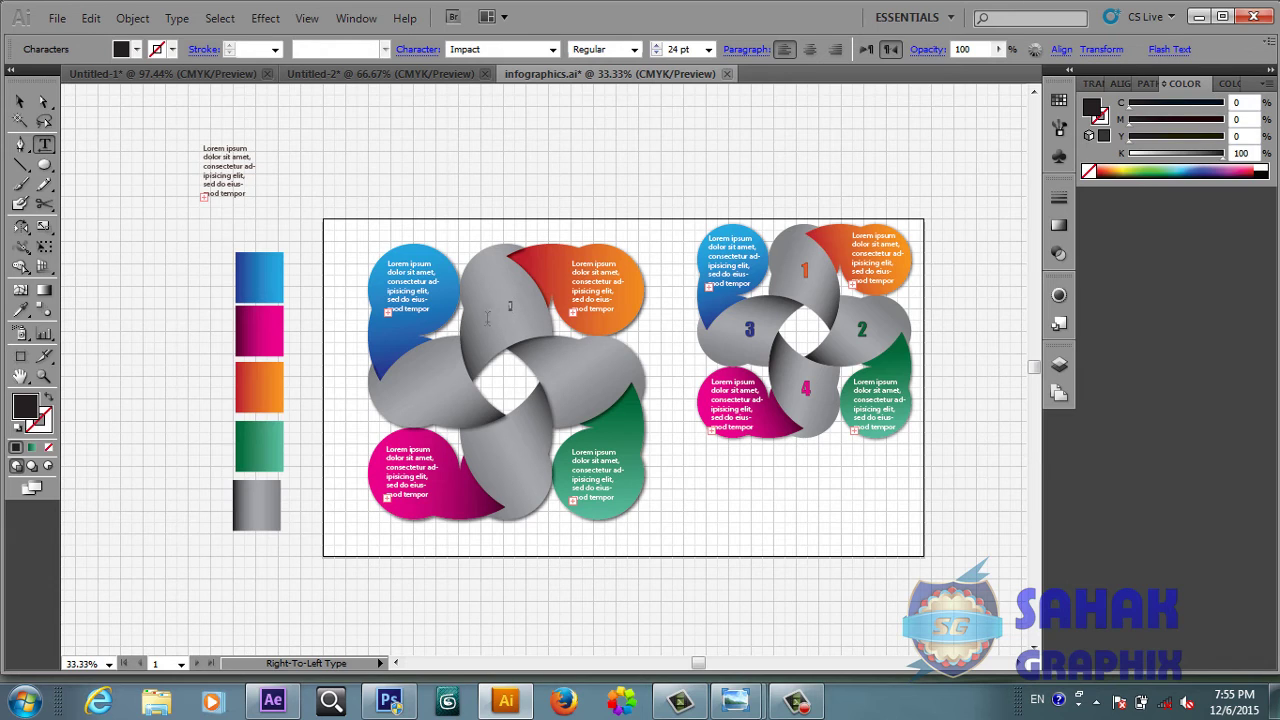
pyautogui.click(706, 49)
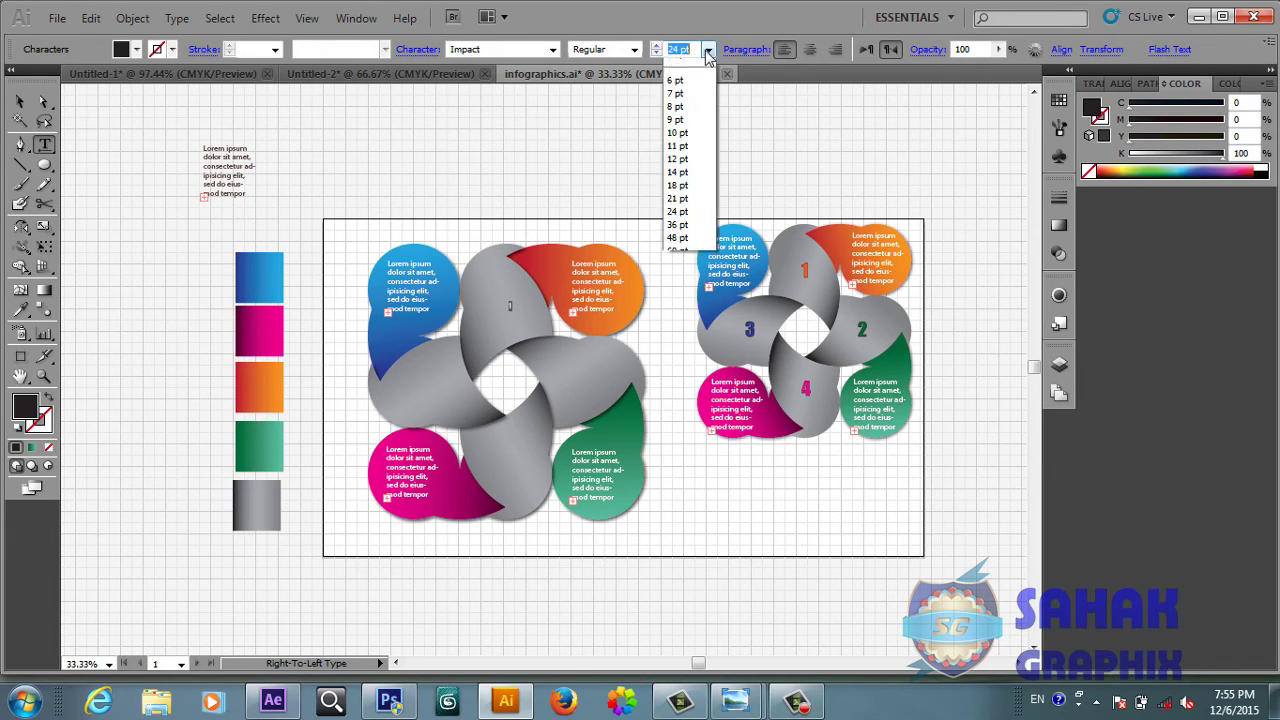
pyautogui.click(676, 276)
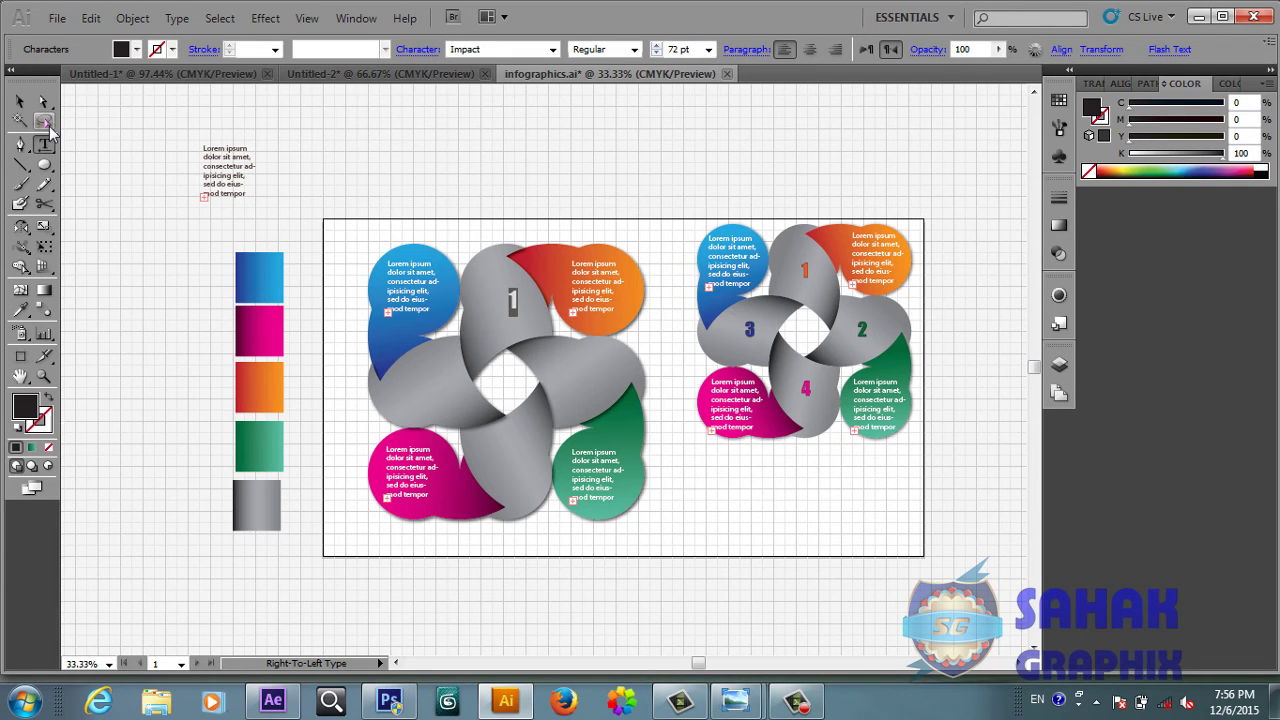
pyautogui.click(21, 104)
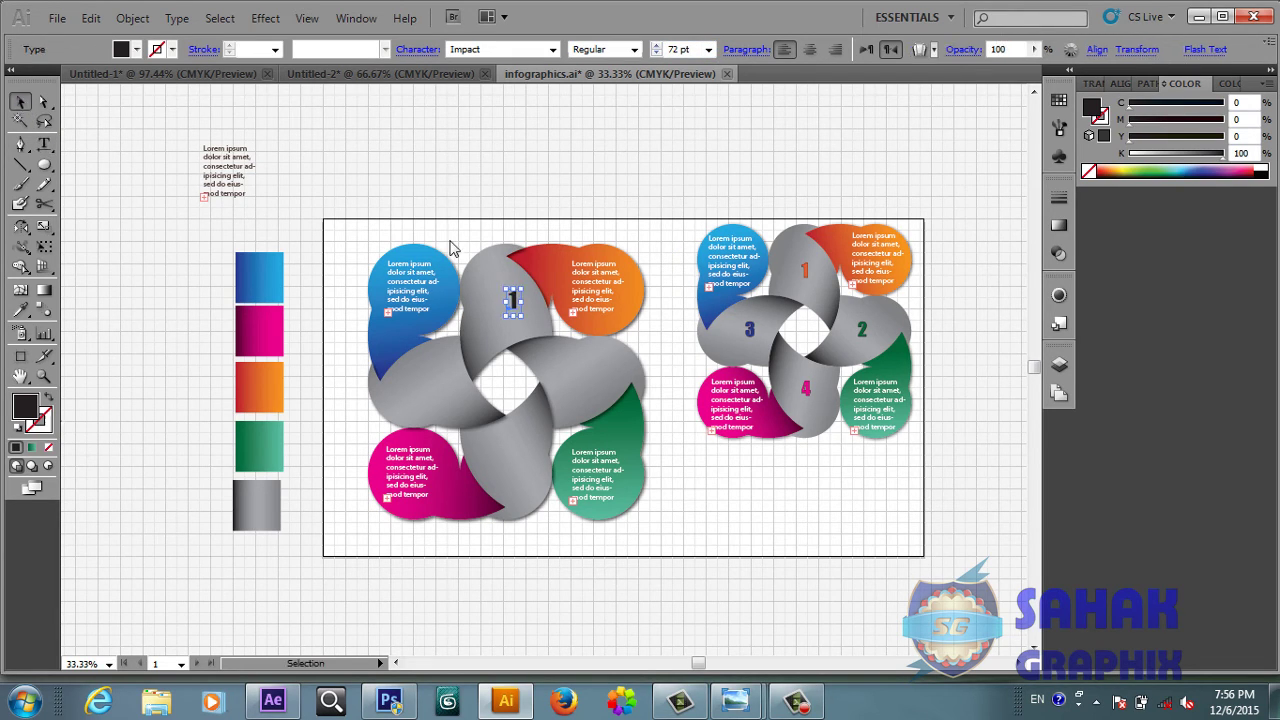
pyautogui.click(512, 310)
pyautogui.moveTo(512, 312); pyautogui.dragTo(506, 316)
# - Duplicate the 1 onto the right ribbon and retype it as 2
pyautogui.moveTo(510, 310); pyautogui.dragTo(578, 385)
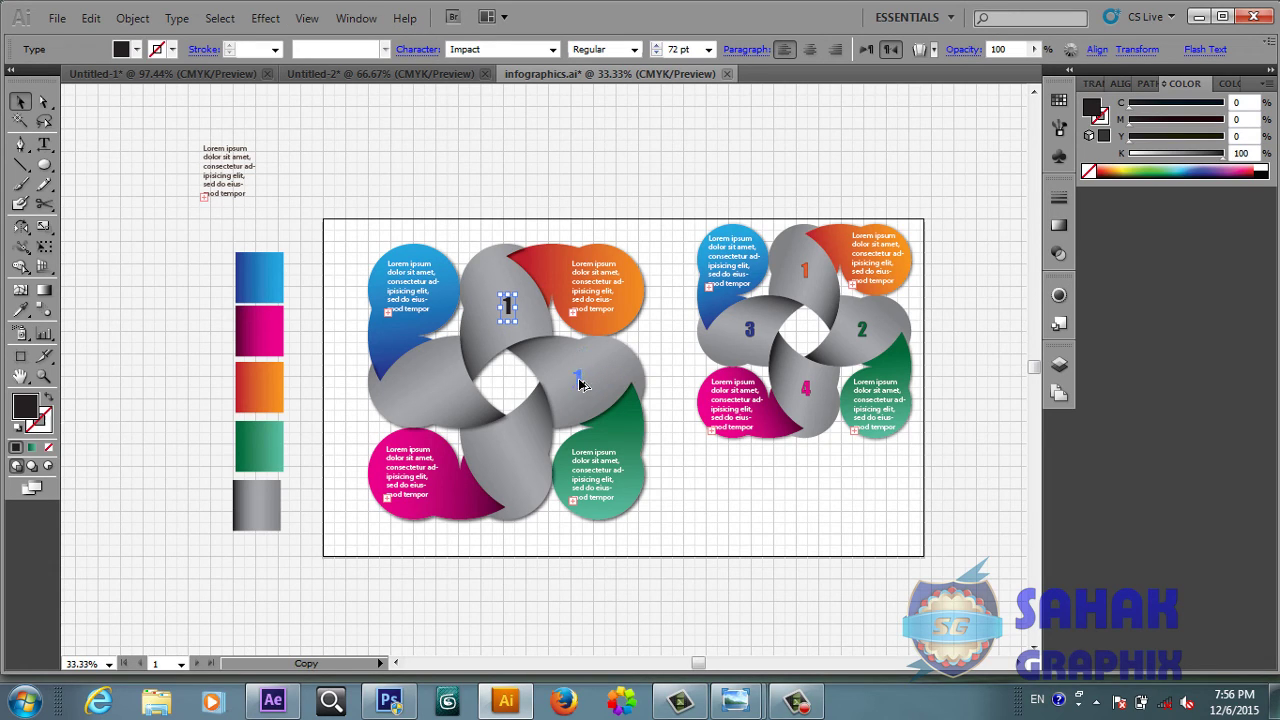
pyautogui.moveTo(578, 385); pyautogui.dragTo(578, 380)
pyautogui.click(45, 146)
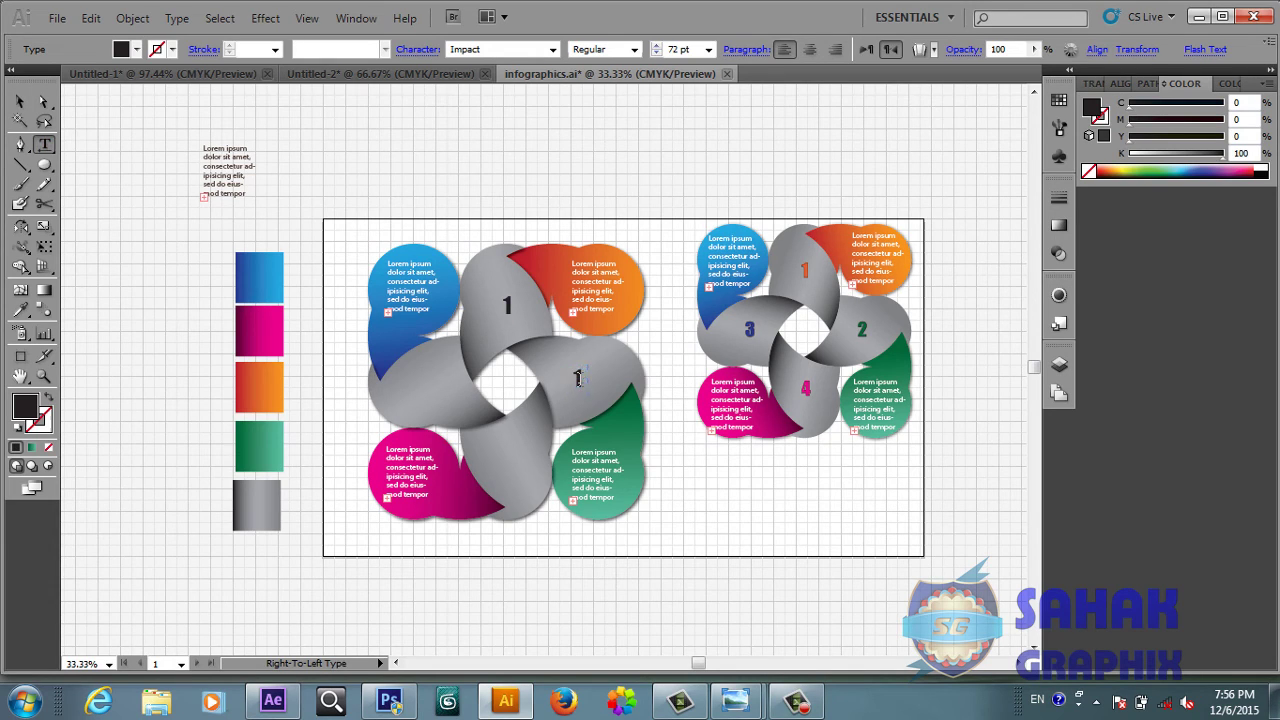
pyautogui.doubleClick(578, 377)
pyautogui.write('2')
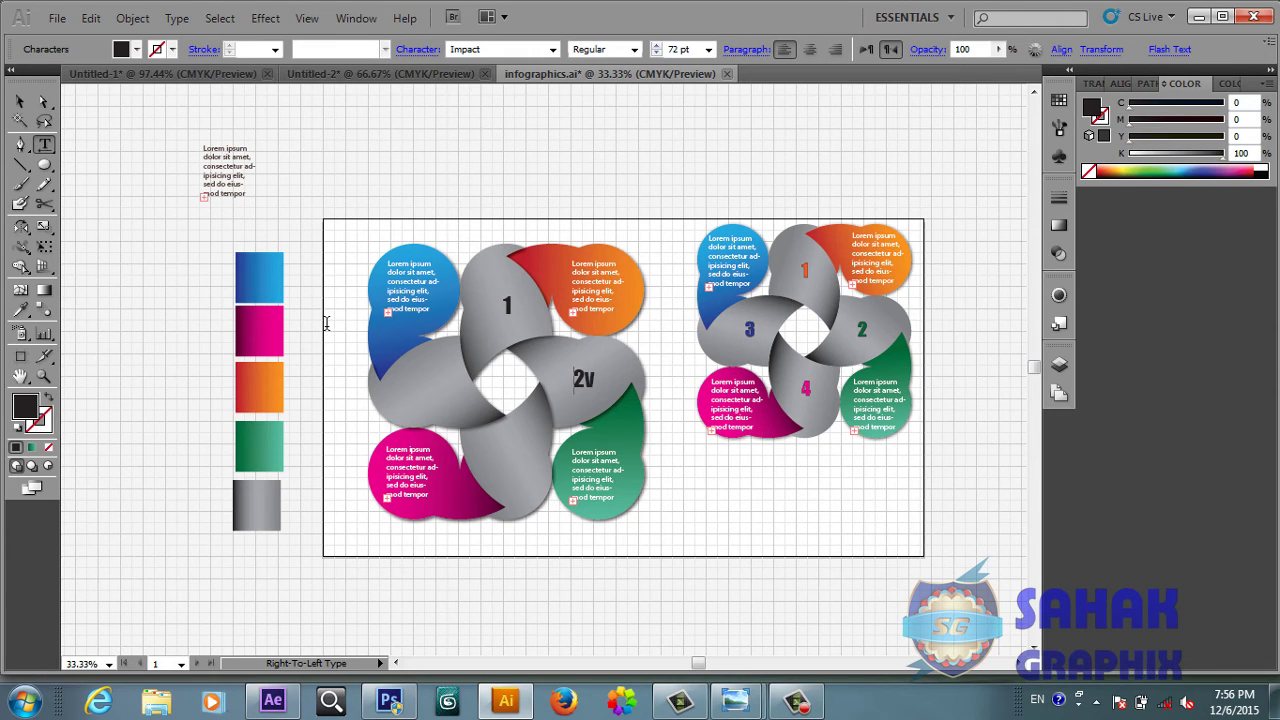
pyautogui.click(20, 102)
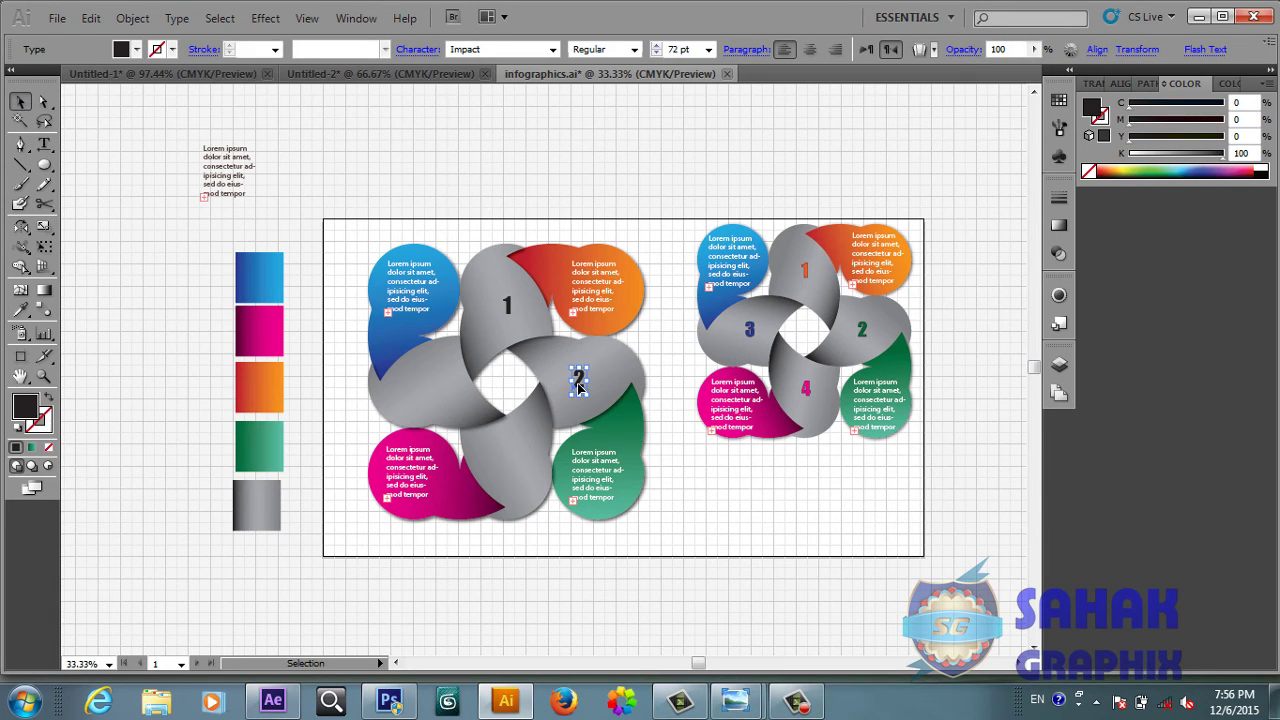
# - Add a 3 on the bottom ribbon and a 4 on the left ribbon
pyautogui.moveTo(578, 388); pyautogui.dragTo(510, 466)
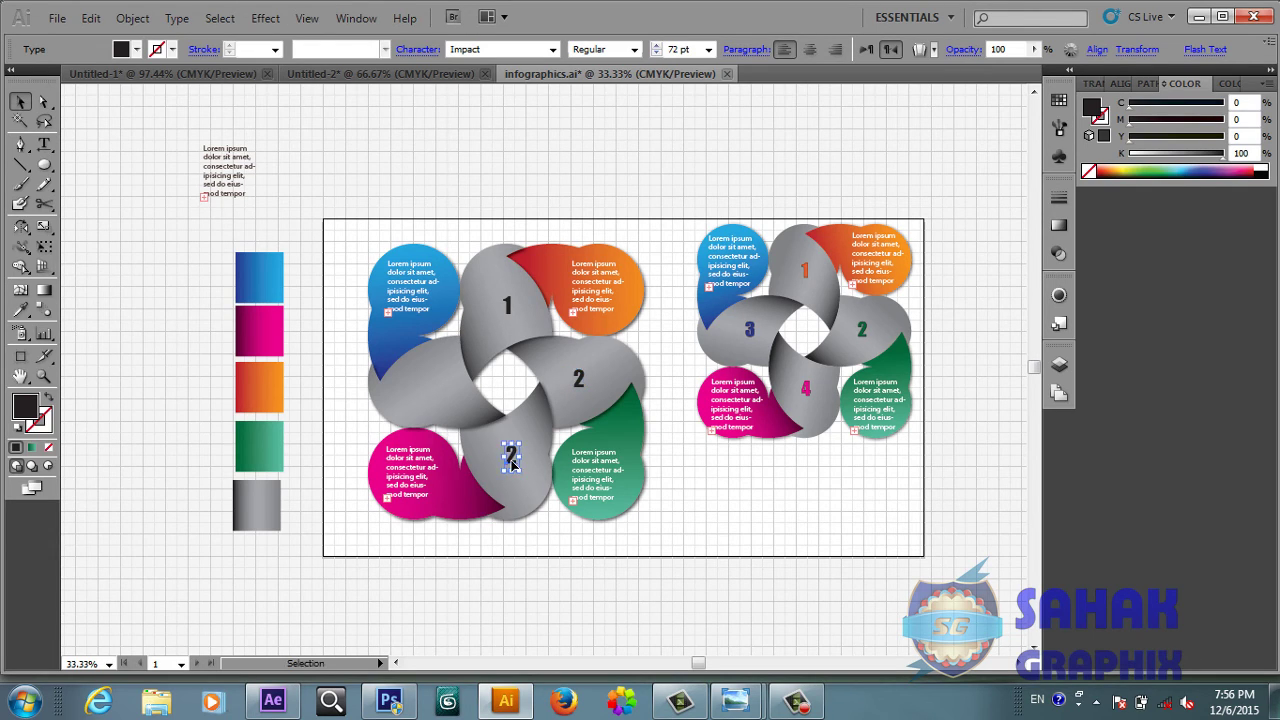
pyautogui.click(44, 144)
pyautogui.doubleClick(510, 455)
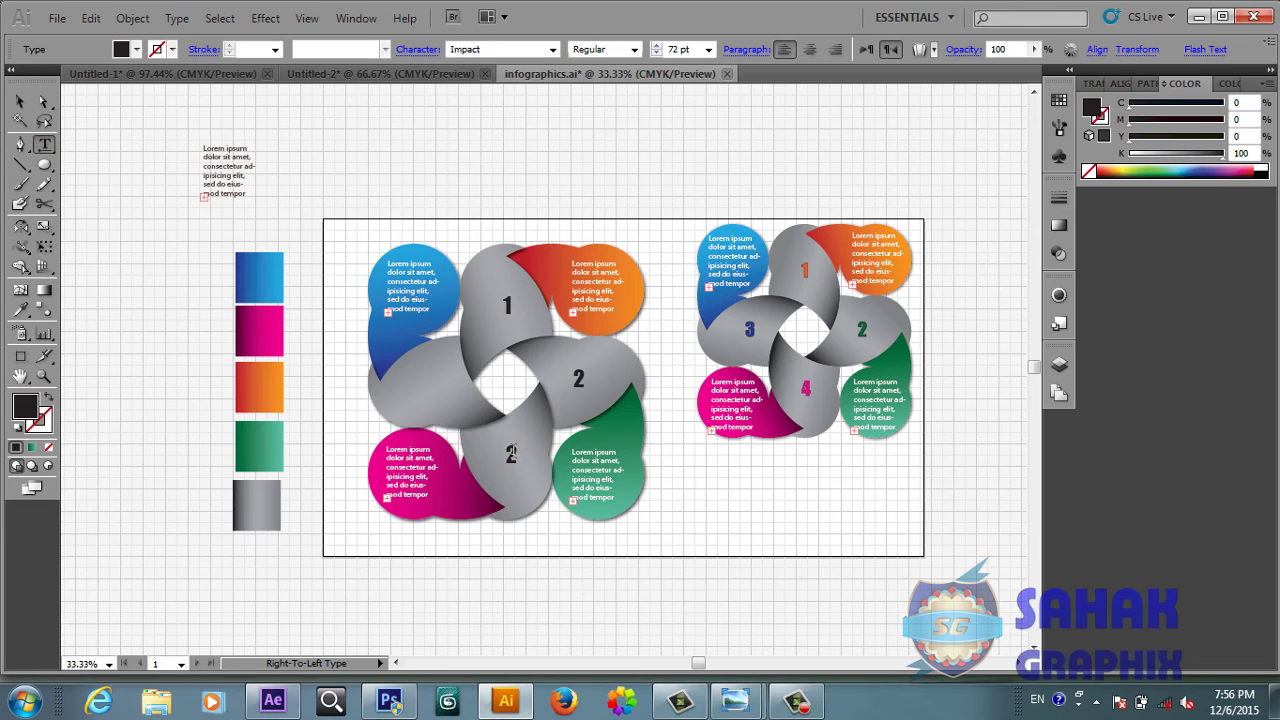
pyautogui.write('3')
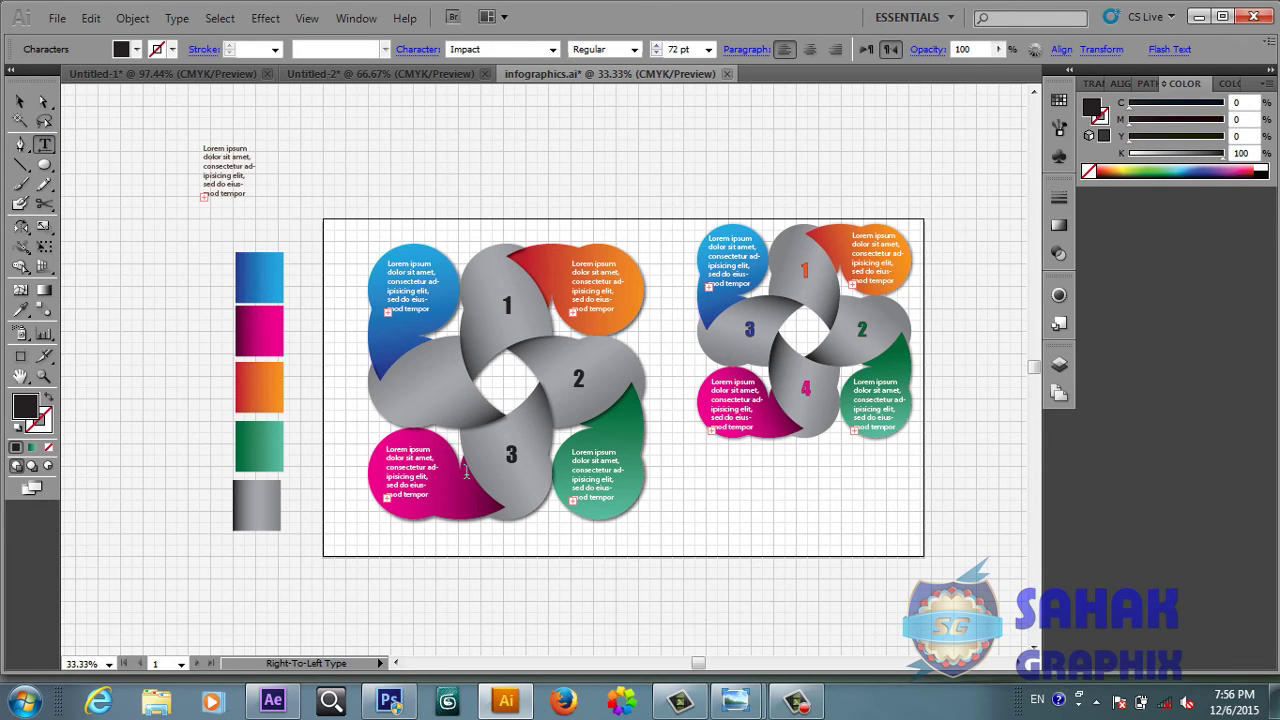
pyautogui.click(18, 104)
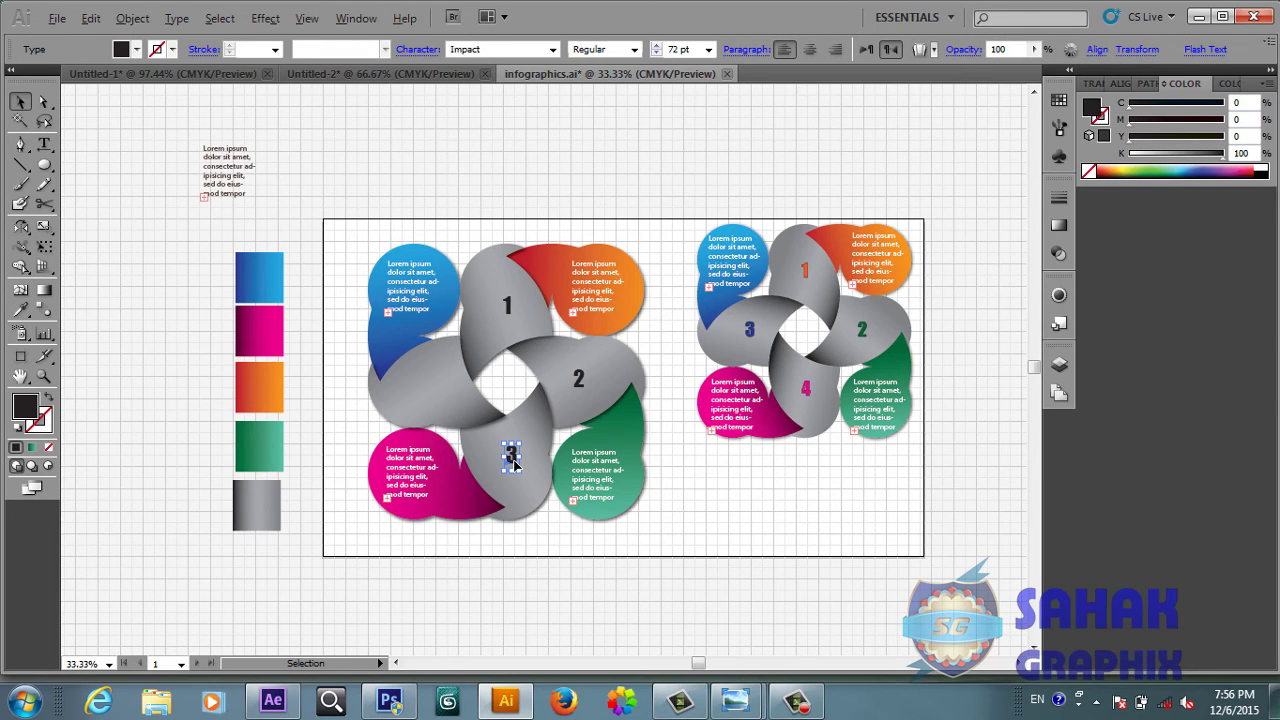
pyautogui.moveTo(514, 463); pyautogui.dragTo(439, 394)
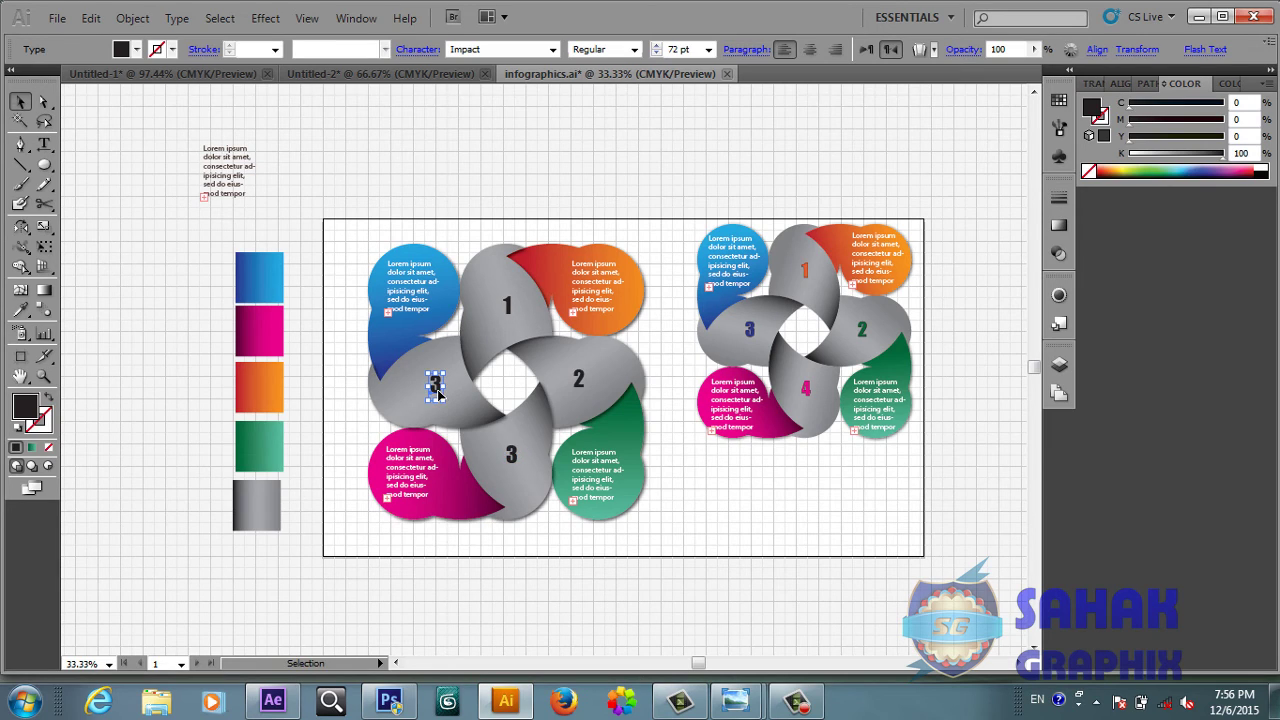
pyautogui.click(44, 143)
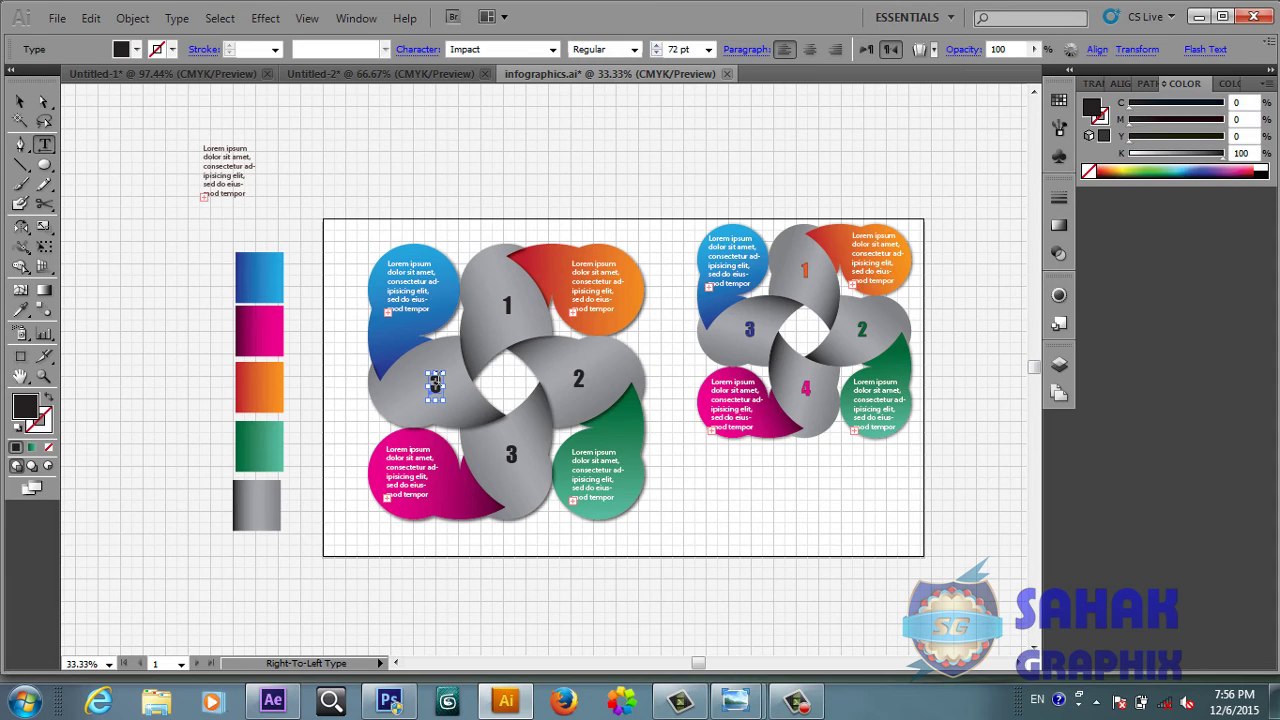
pyautogui.doubleClick(435, 384)
pyautogui.write('4')
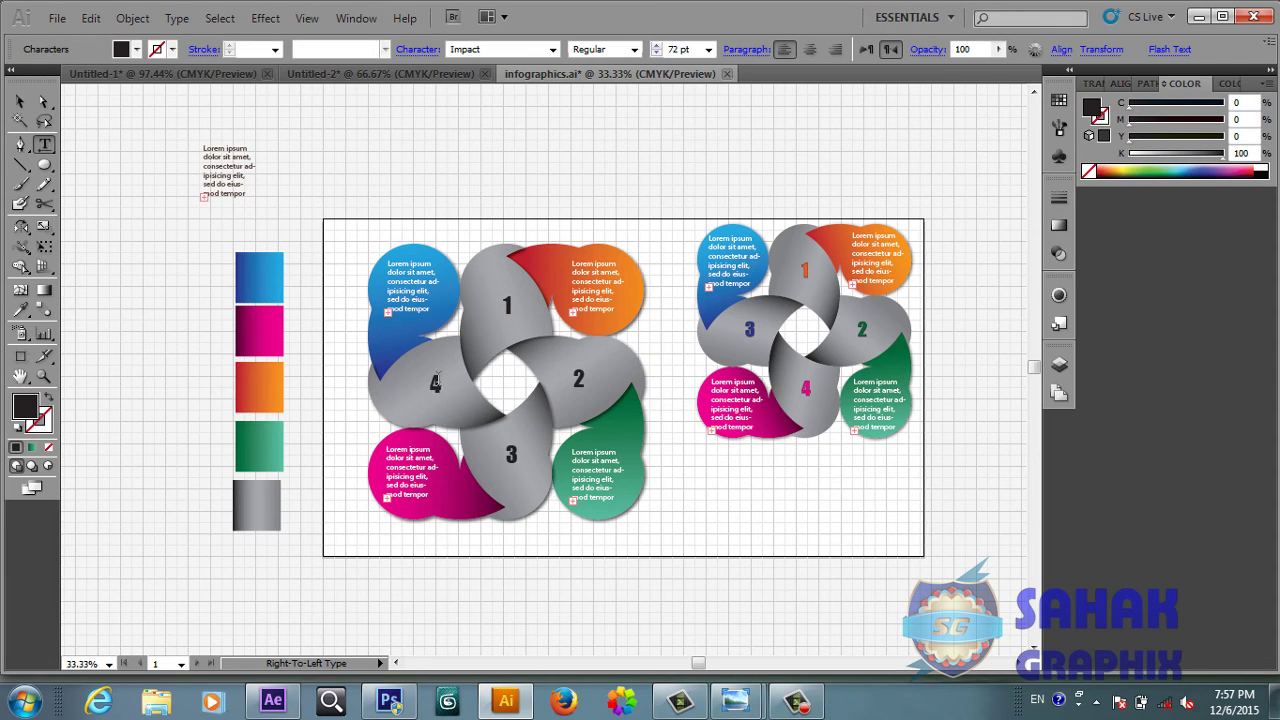
pyautogui.click(20, 101)
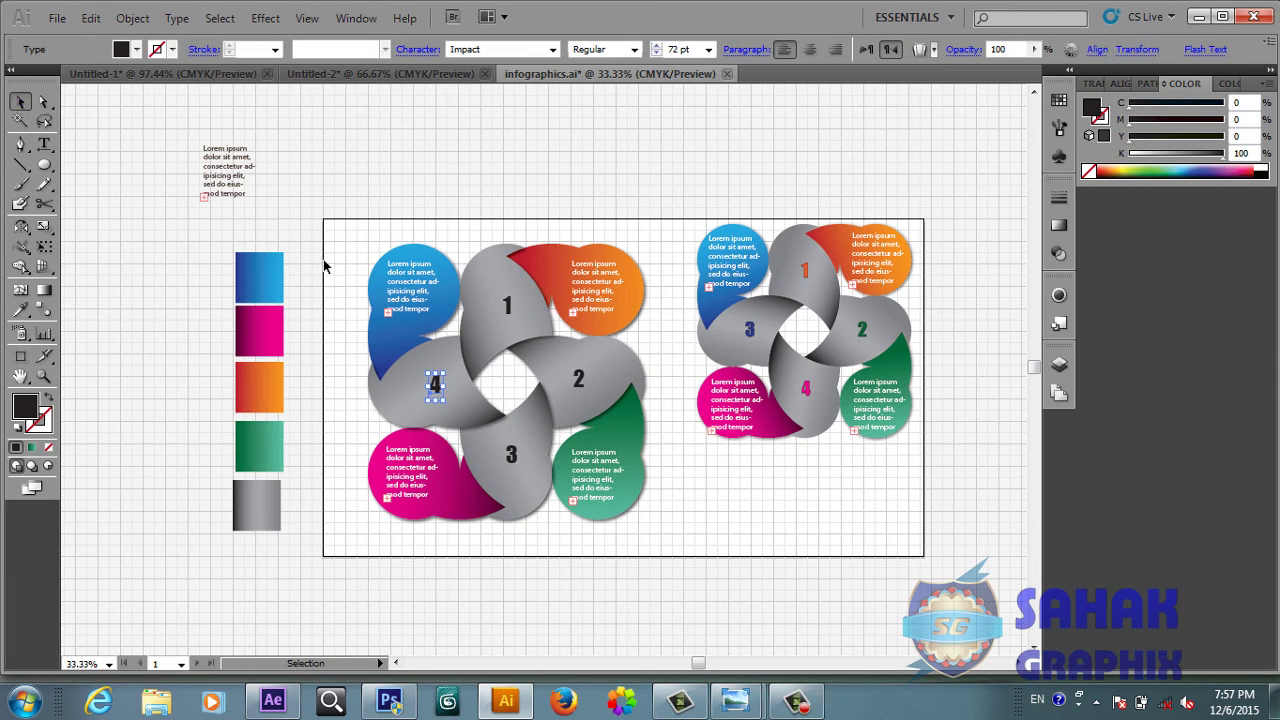
# - Color the 4 dark blue and the 1 deep orange
pyautogui.click(138, 51)
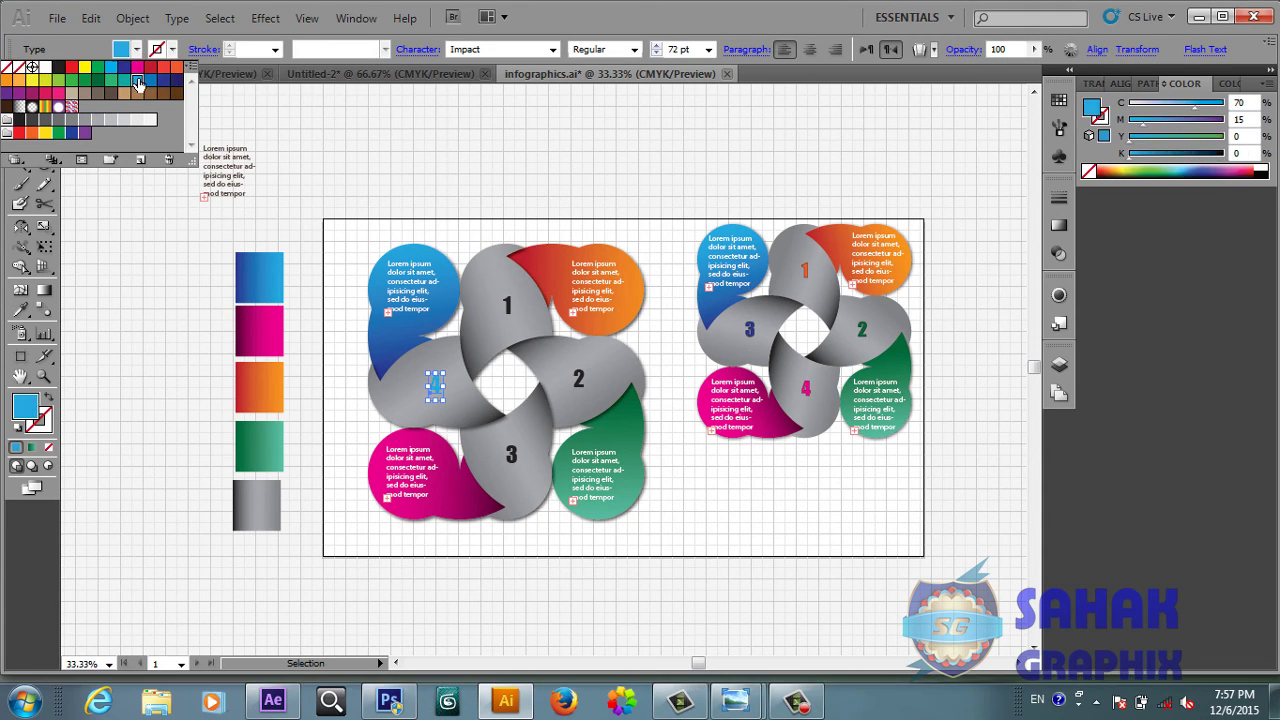
pyautogui.click(137, 81)
pyautogui.click(164, 84)
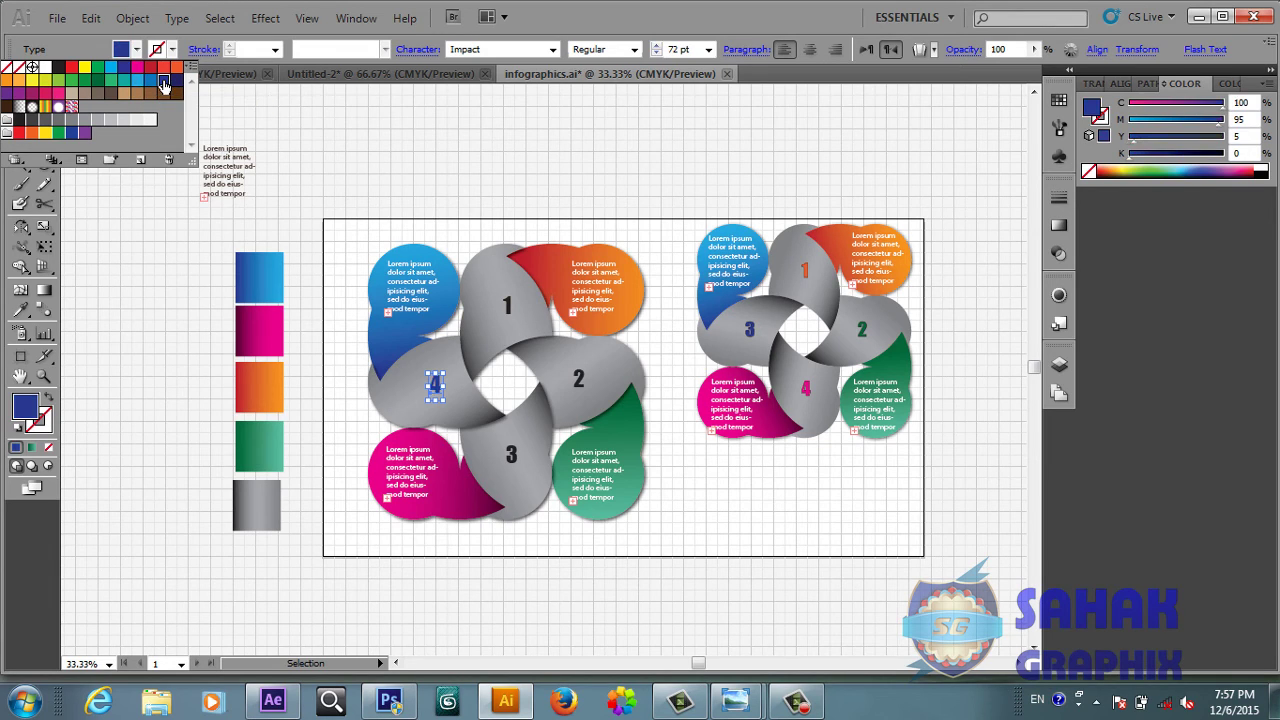
pyautogui.click(512, 312)
pyautogui.click(507, 308)
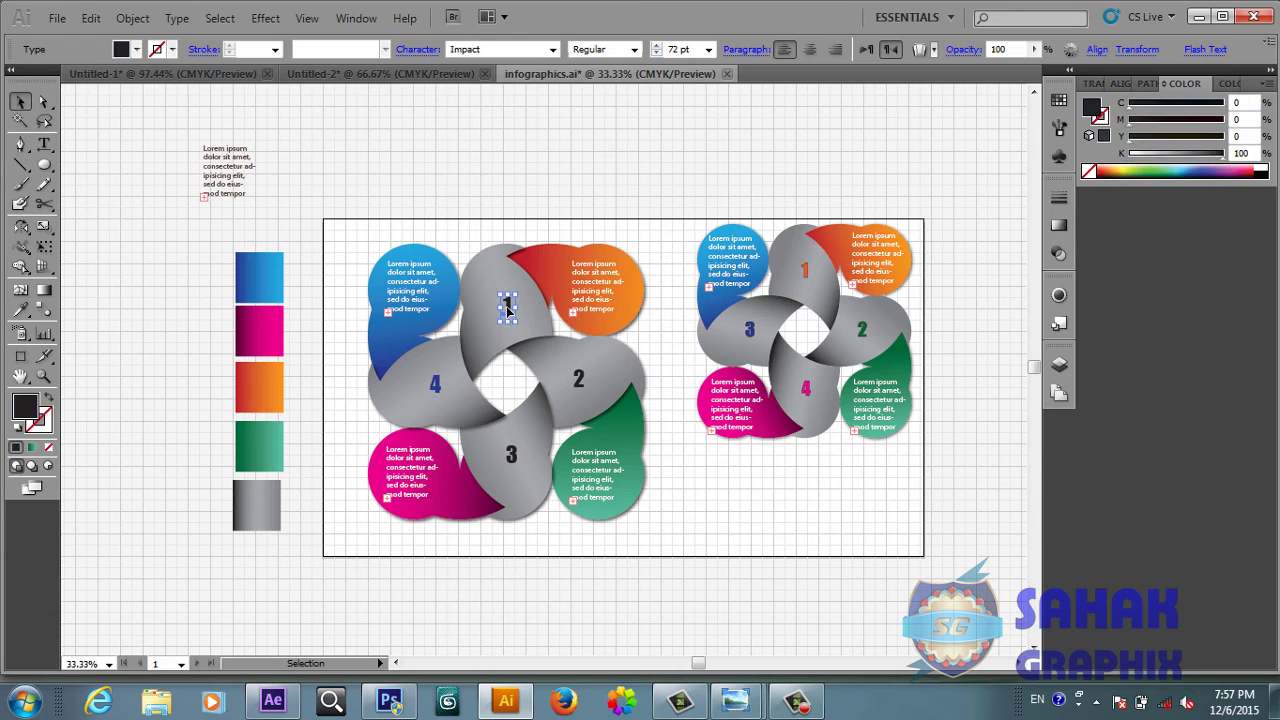
pyautogui.click(137, 50)
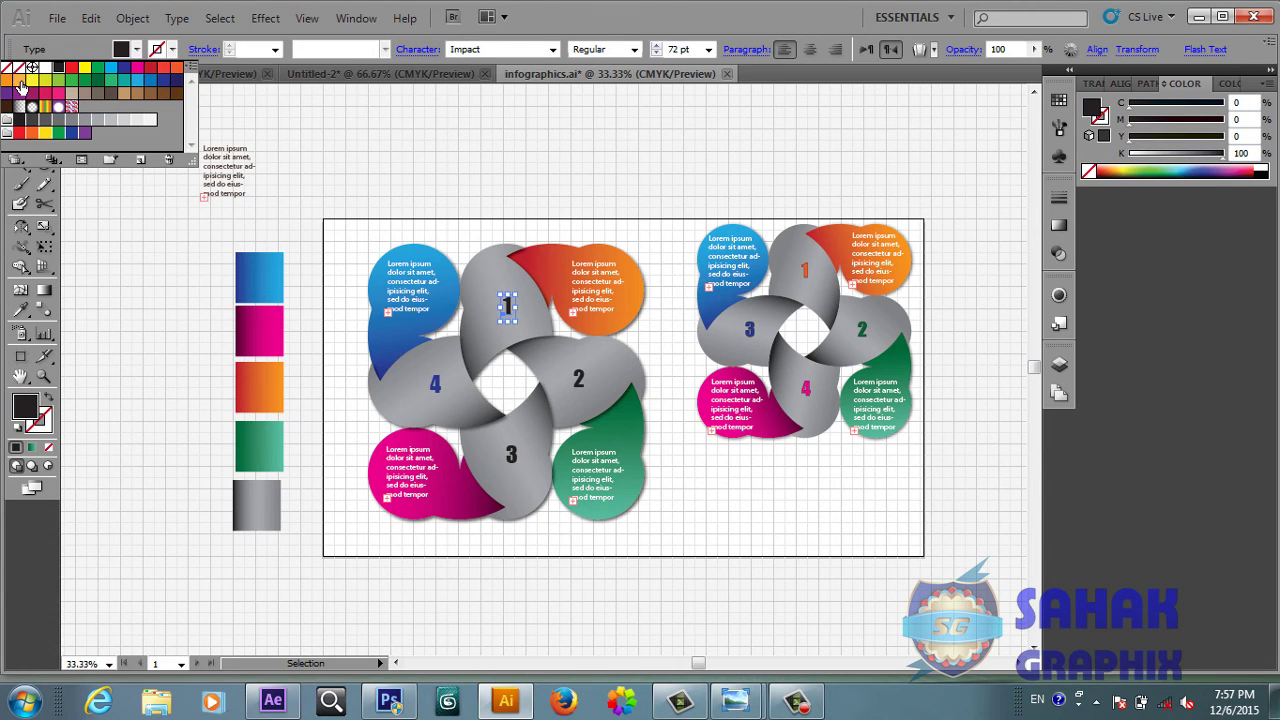
pyautogui.click(20, 85)
pyautogui.click(6, 86)
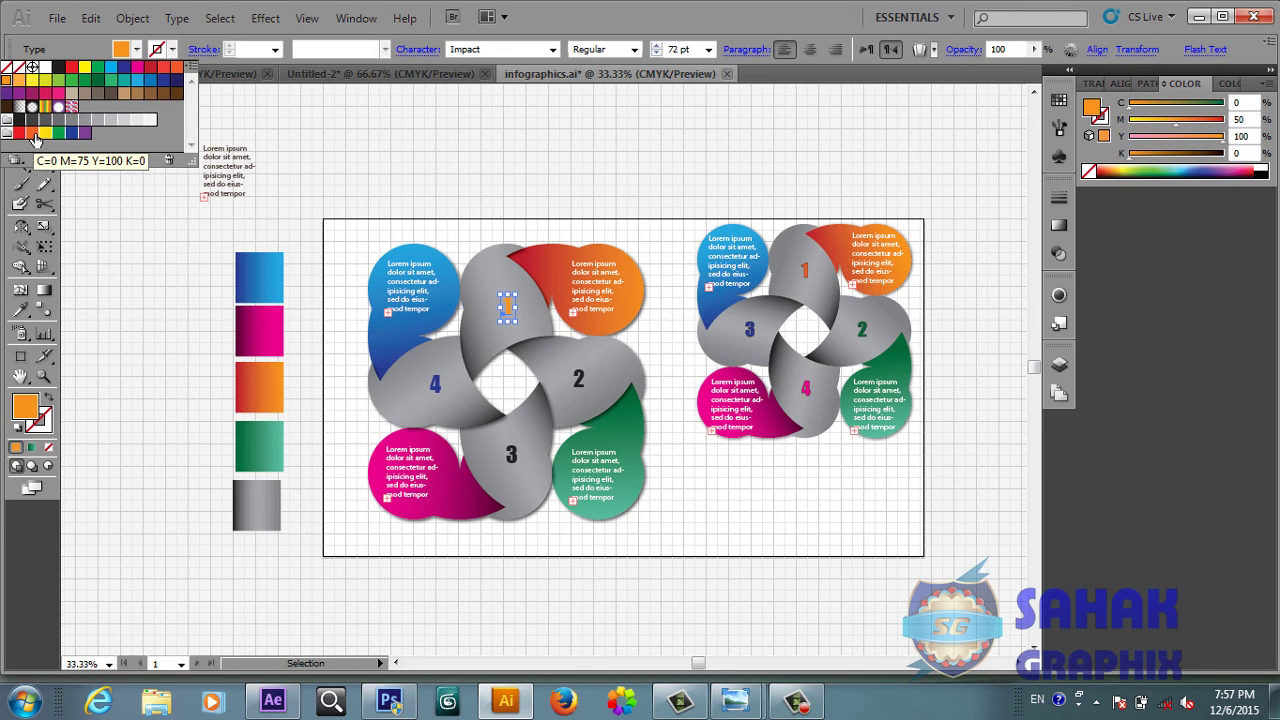
pyautogui.click(34, 139)
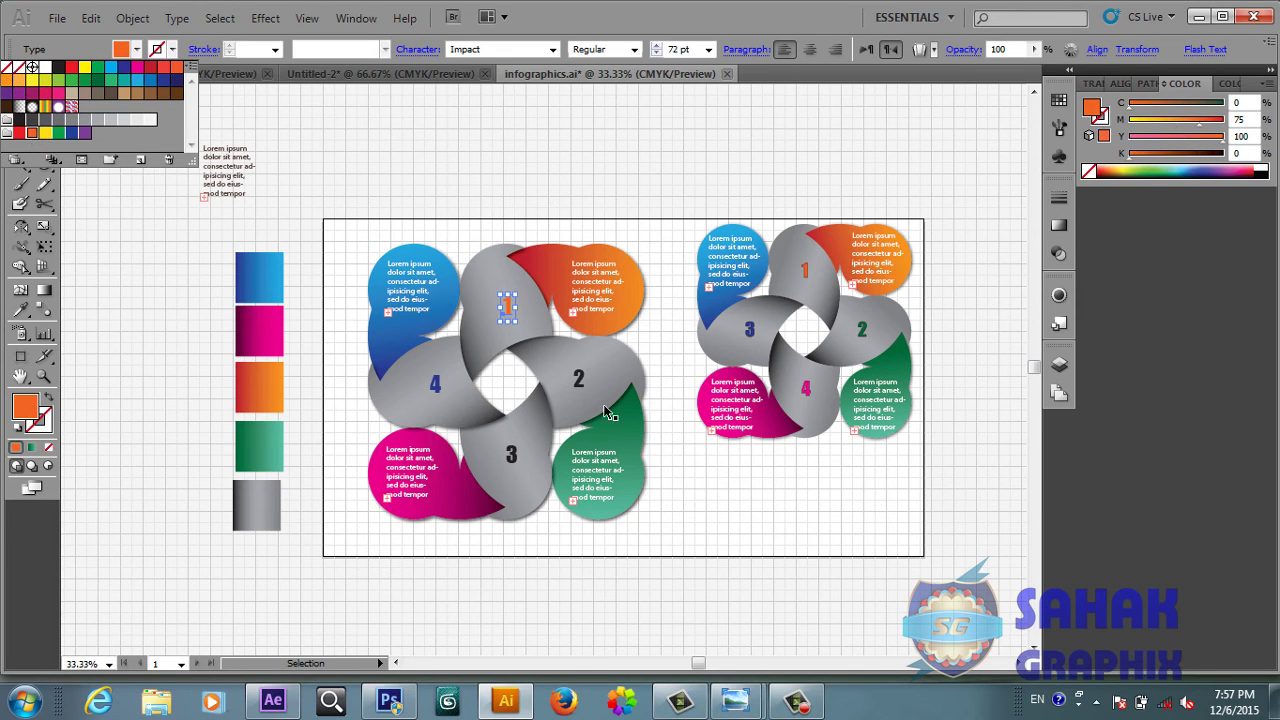
pyautogui.click(580, 385)
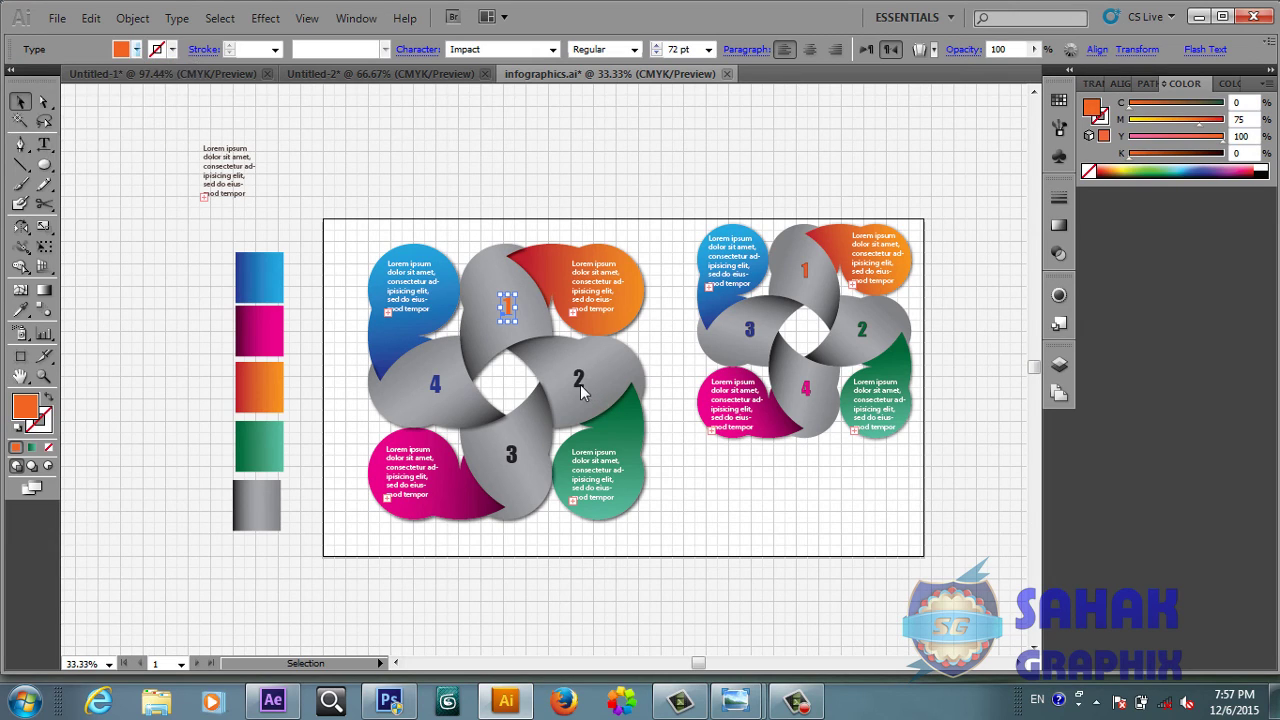
# - Color the 2 dark green and the 3 purple, then view at 100%
pyautogui.click(577, 381)
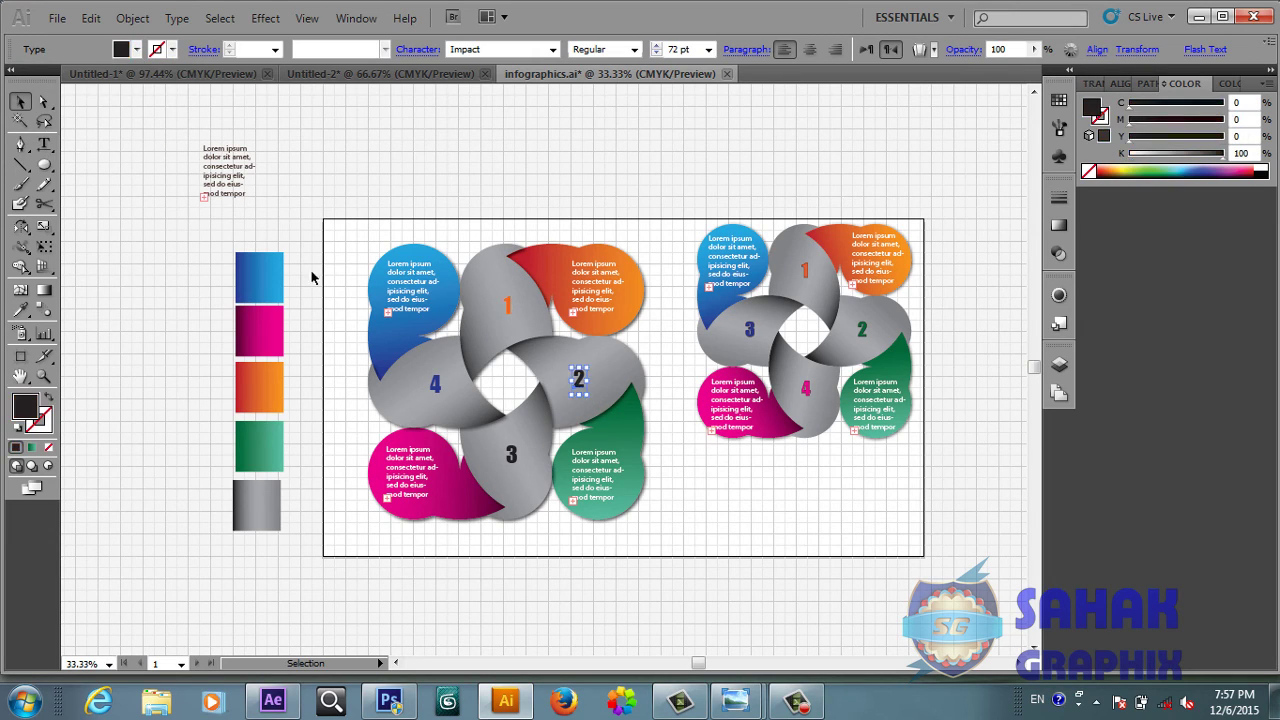
pyautogui.click(136, 49)
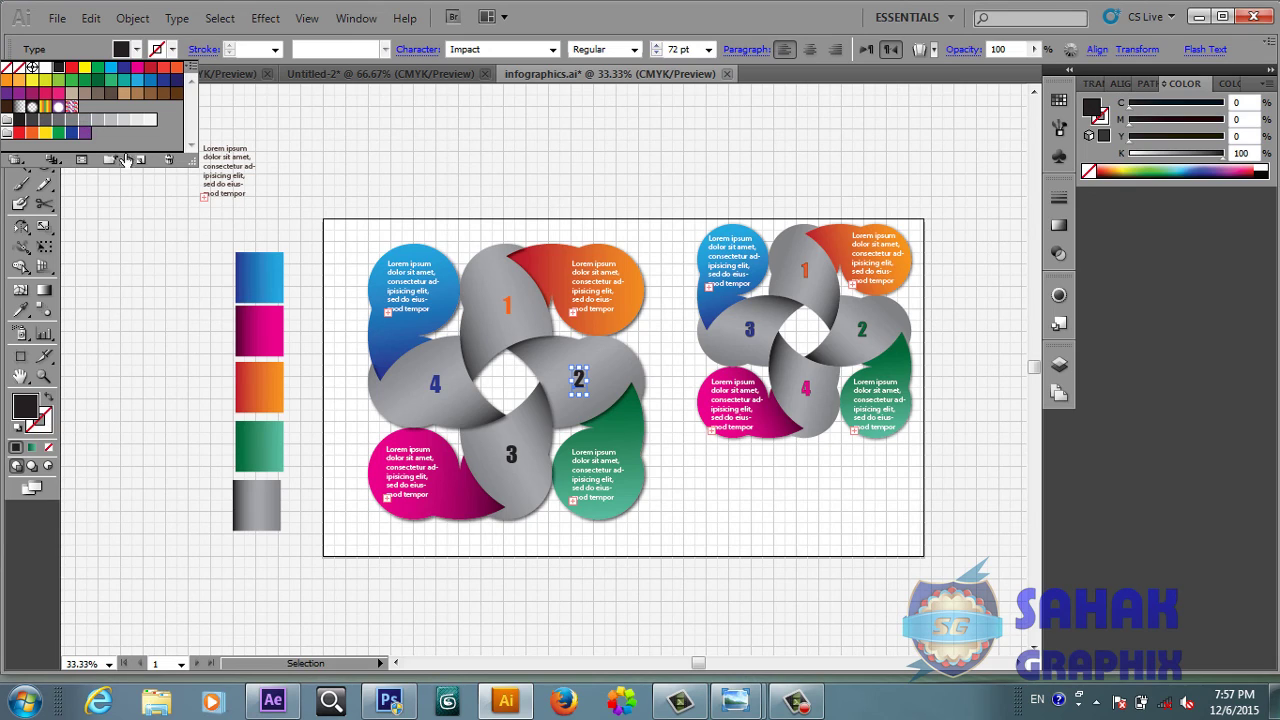
pyautogui.click(97, 80)
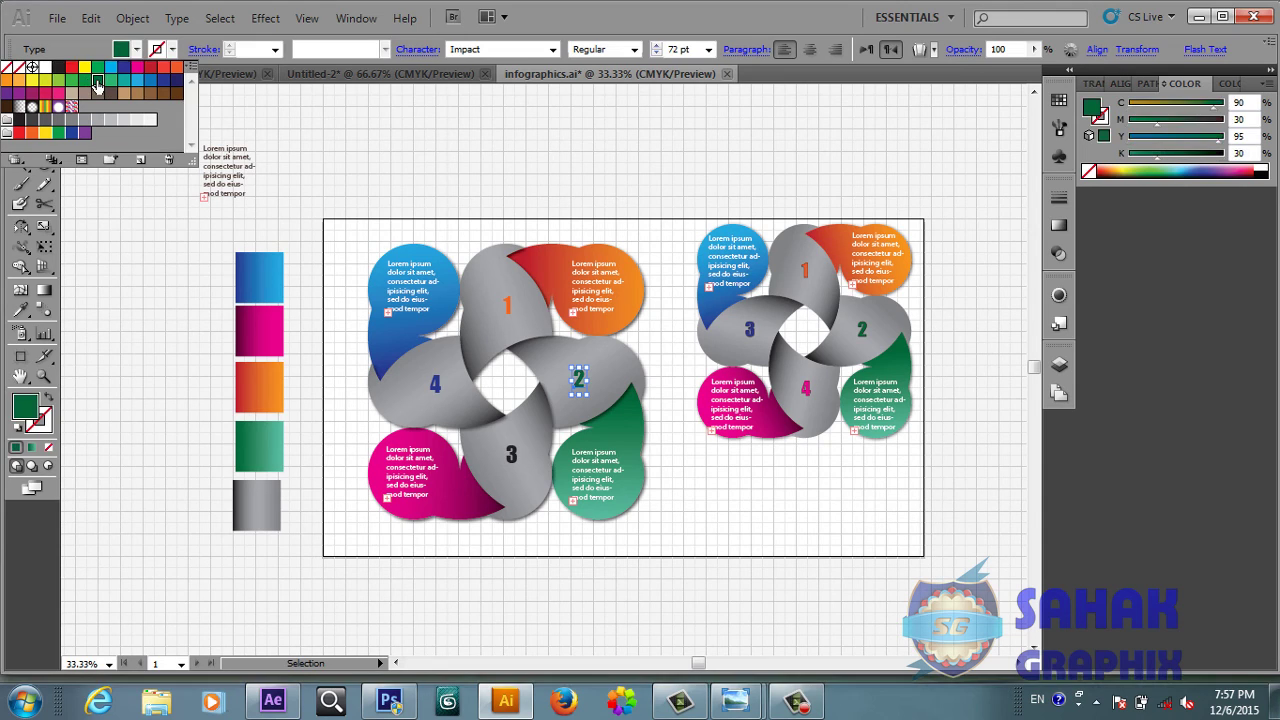
pyautogui.click(515, 460)
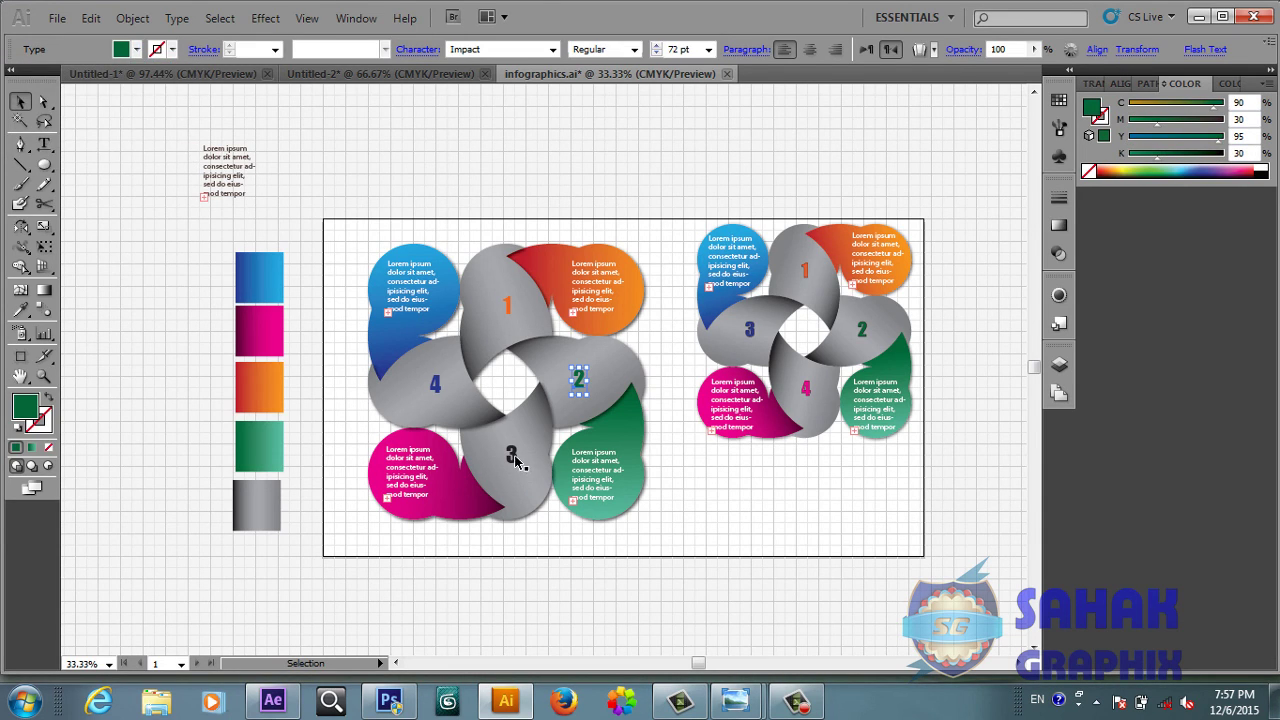
pyautogui.click(515, 460)
pyautogui.click(132, 18)
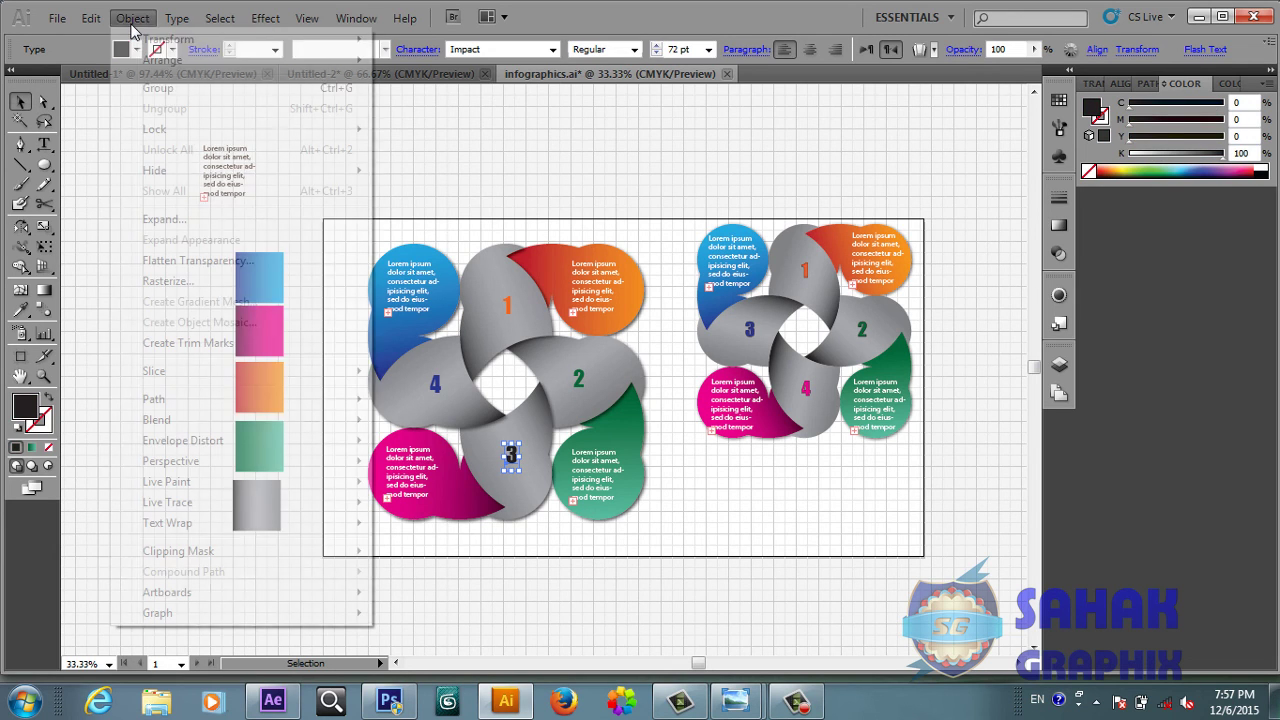
pyautogui.click(62, 55)
pyautogui.click(136, 50)
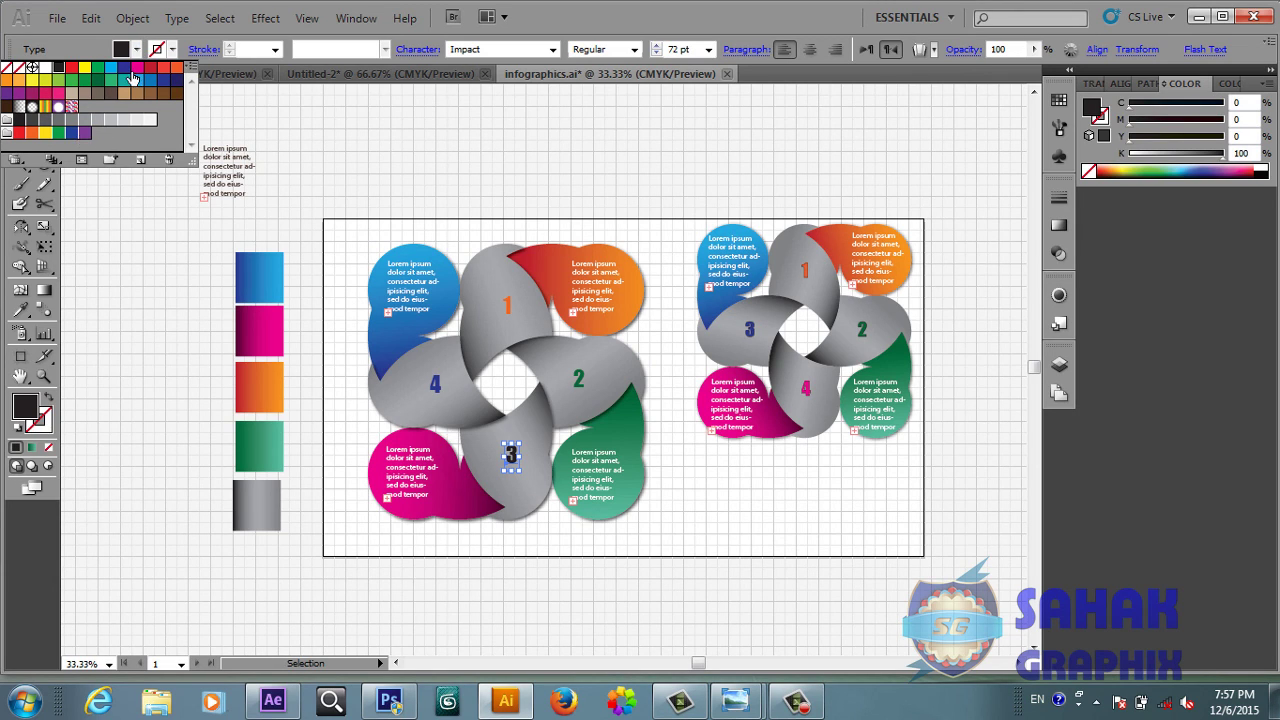
pyautogui.click(19, 94)
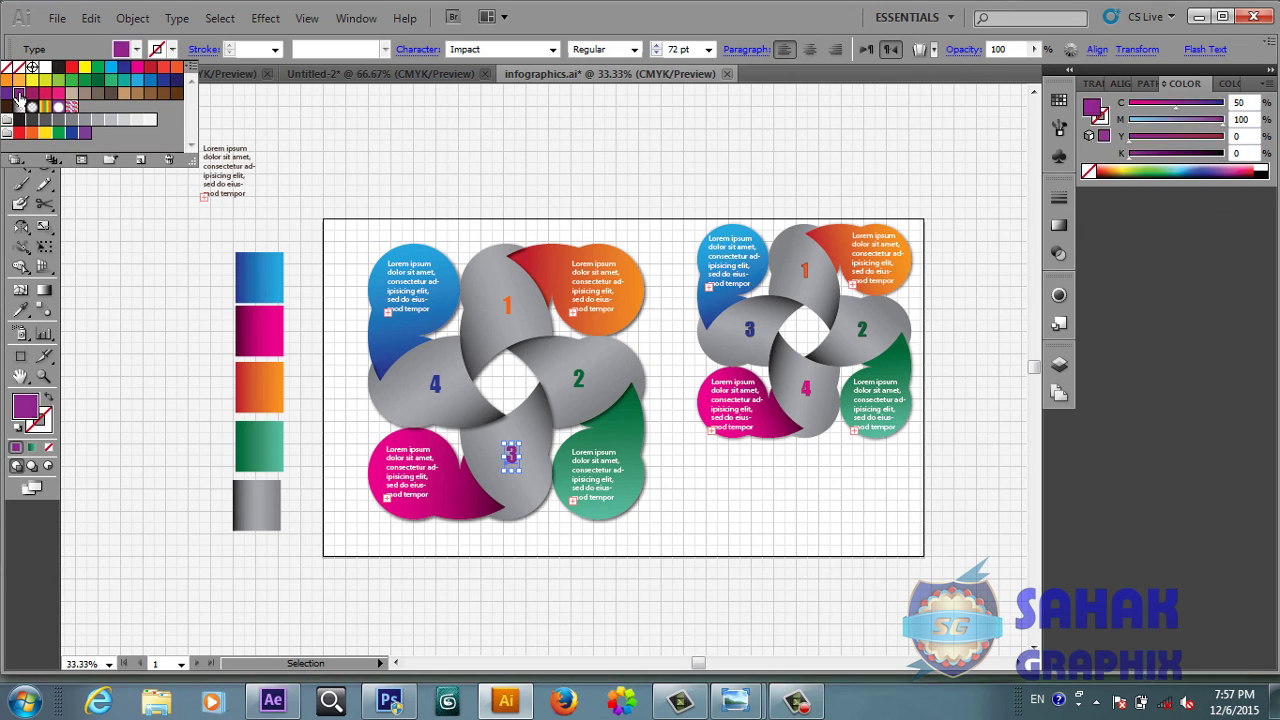
pyautogui.click(589, 551)
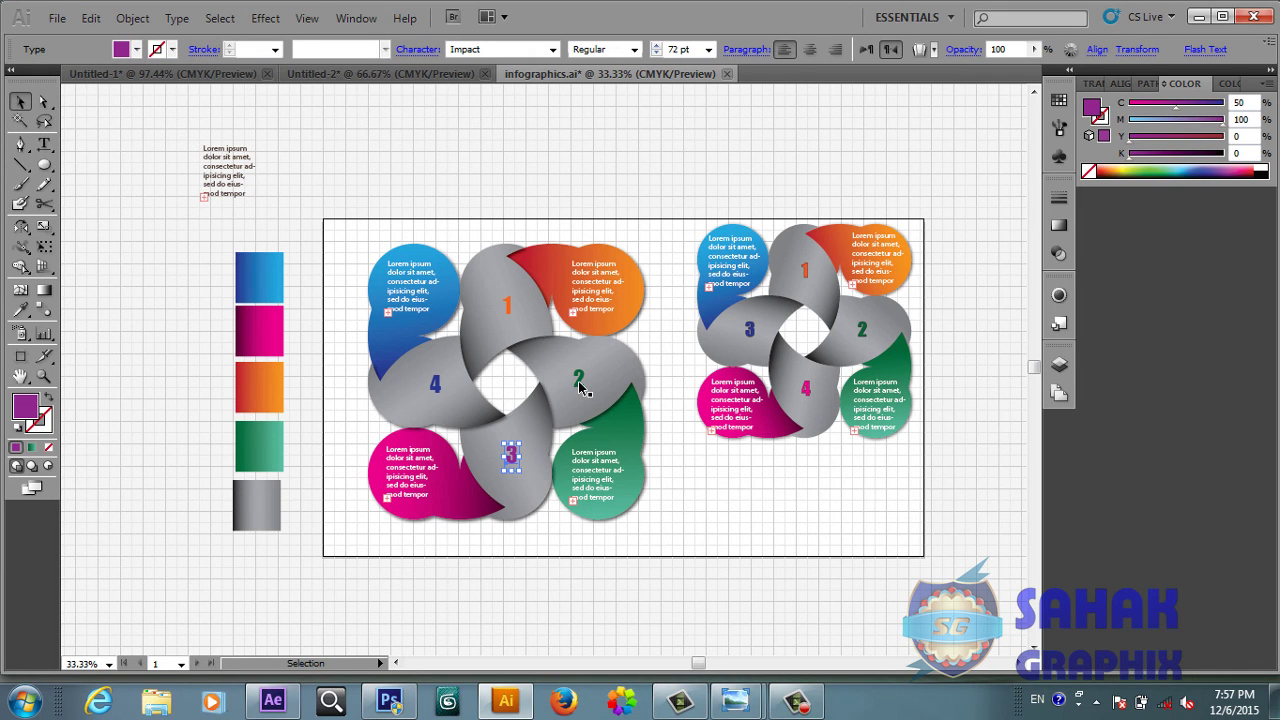
pyautogui.hotkey('ctrl', '+')
pyautogui.hotkey('ctrl', '+')
pyautogui.hotkey('ctrl', '+')
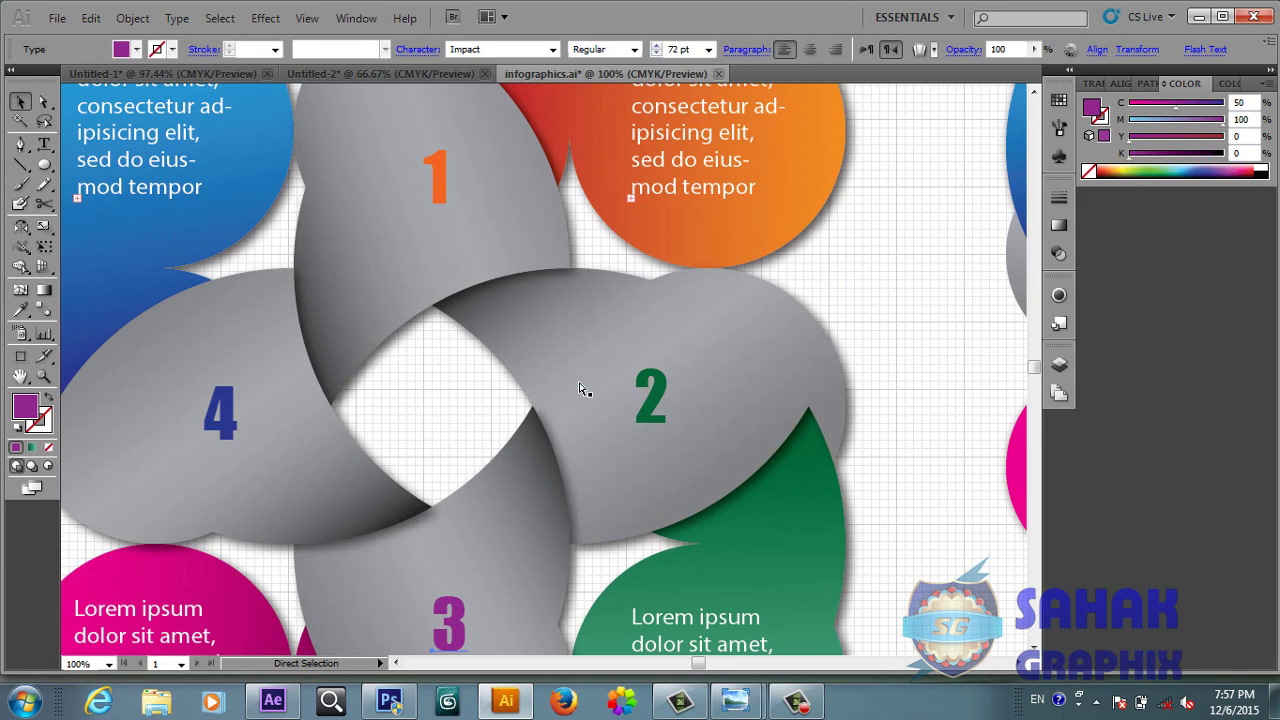
# - Apply Inner Glow to numbers 1–4: Multiply, 50% opacity, 3 px blur, Edge
pyautogui.click(456, 619)
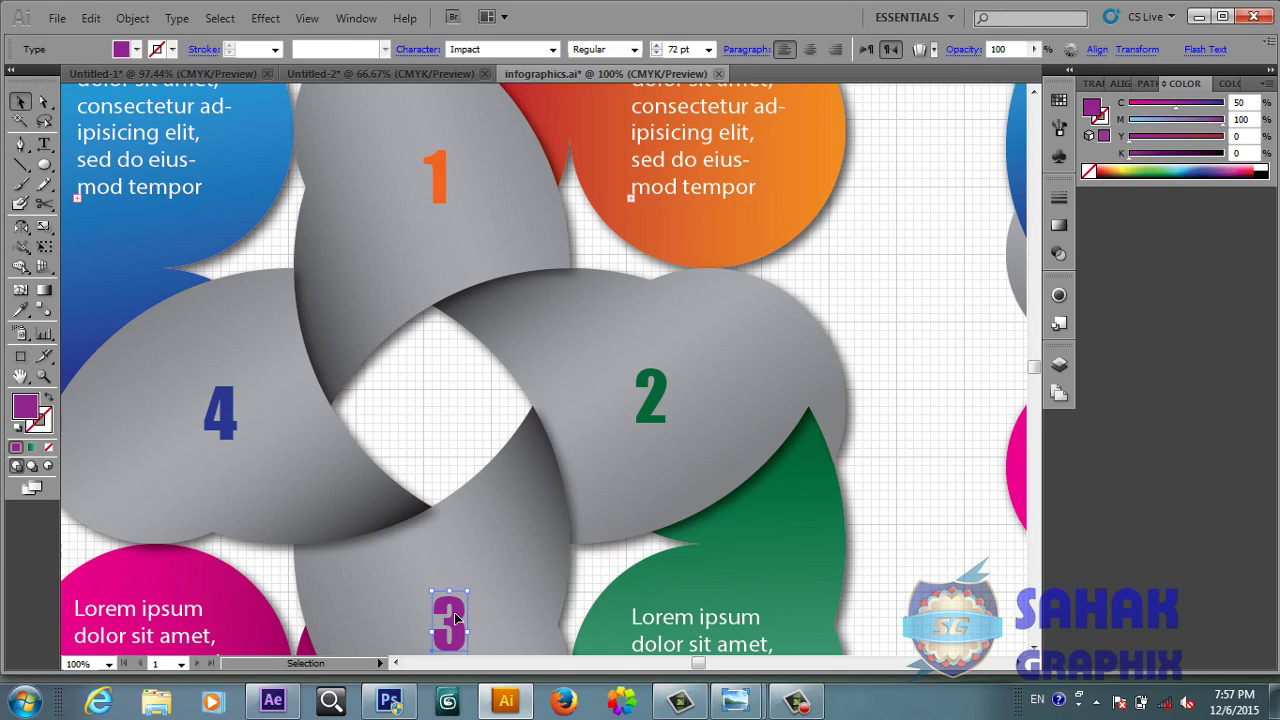
pyautogui.keyDown('shift'); pyautogui.click(232, 433); pyautogui.keyUp('shift')
pyautogui.keyDown('shift'); pyautogui.click(441, 190); pyautogui.keyUp('shift')
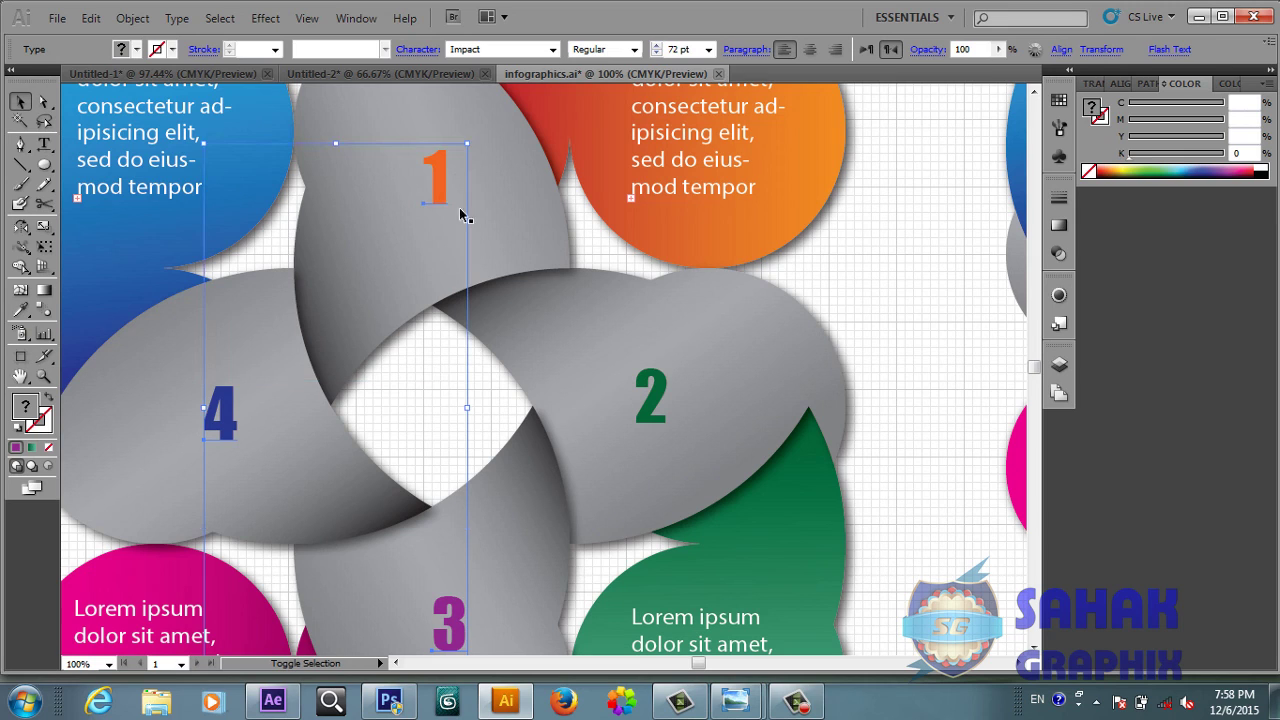
pyautogui.keyDown('shift'); pyautogui.click(657, 398); pyautogui.keyUp('shift')
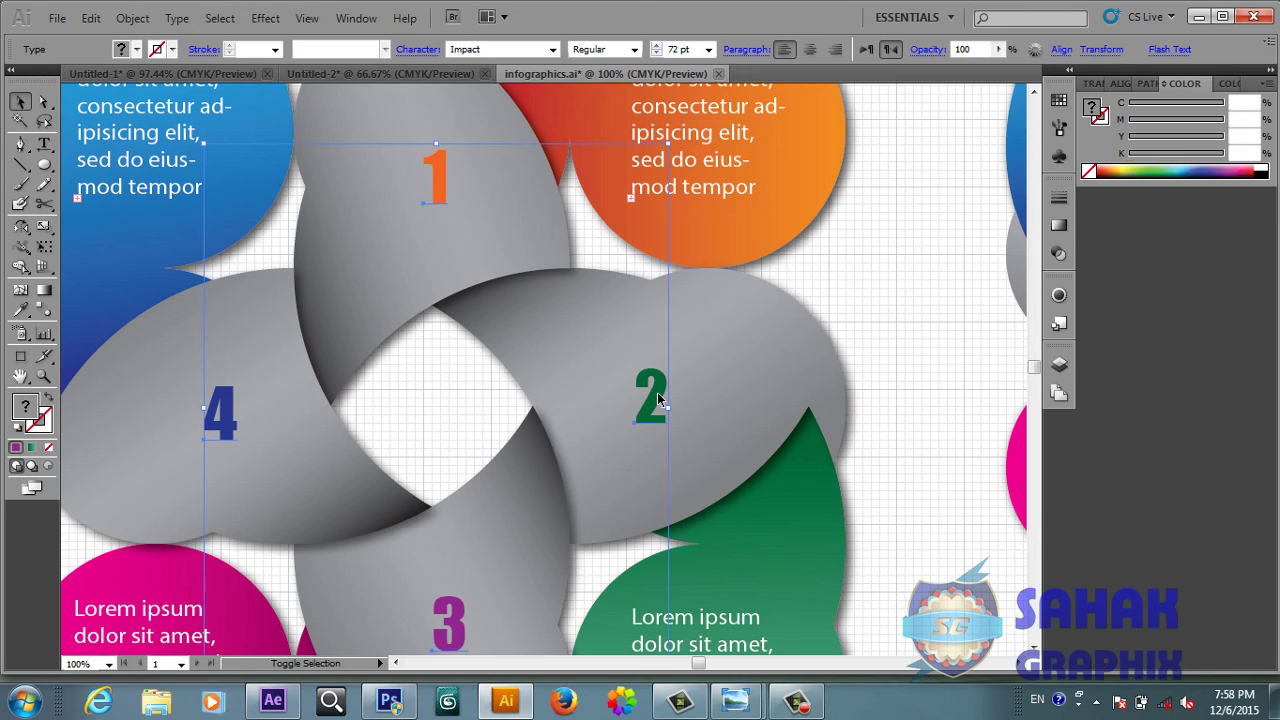
pyautogui.click(265, 18)
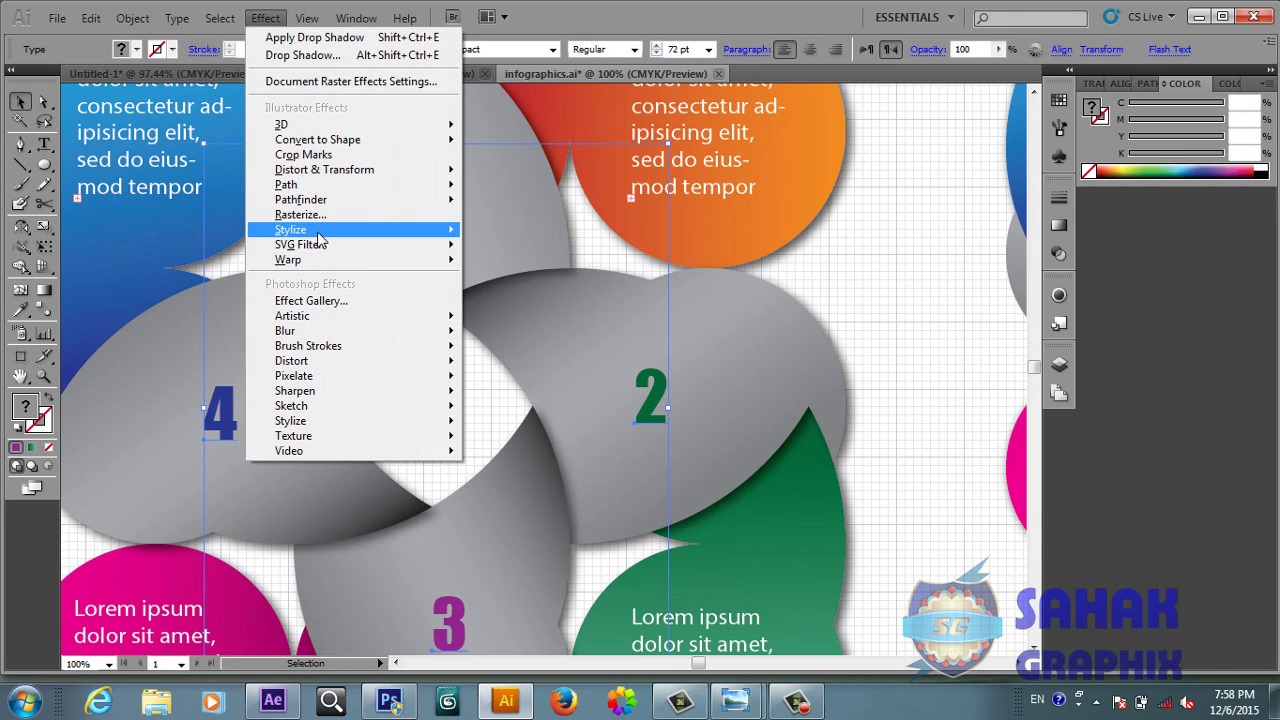
pyautogui.moveTo(300, 229)
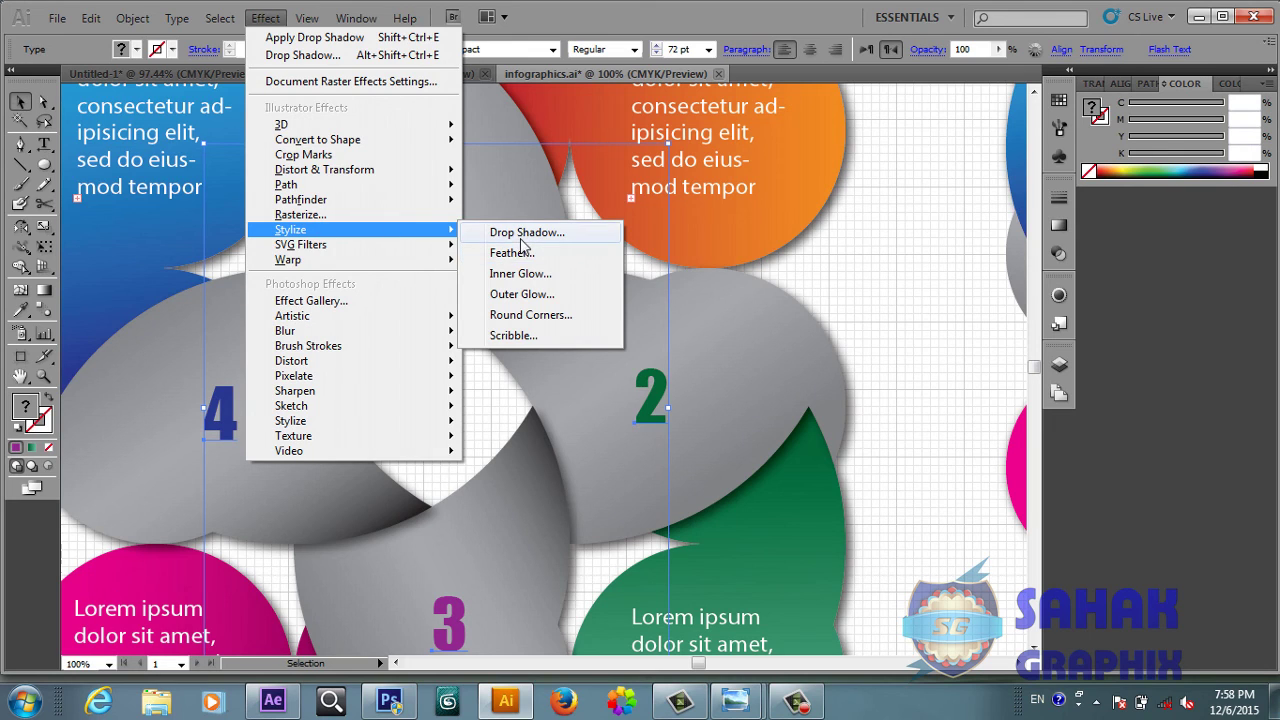
pyautogui.click(521, 273)
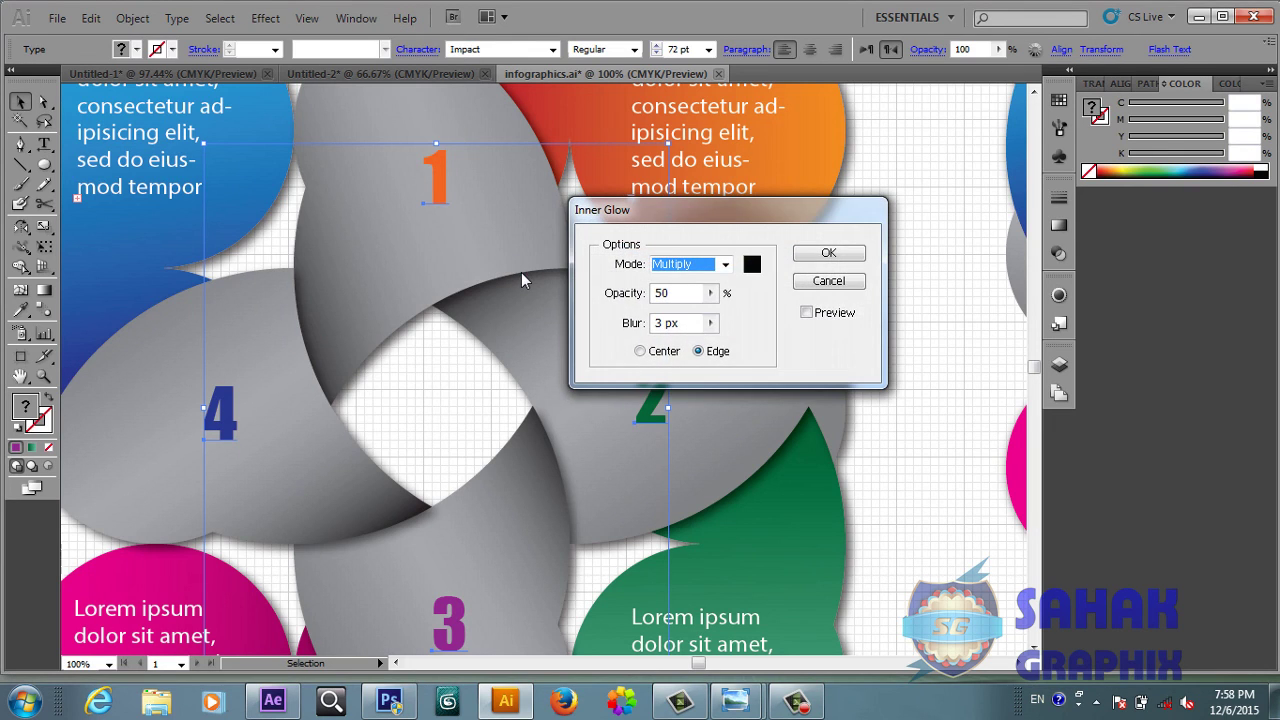
pyautogui.click(806, 313)
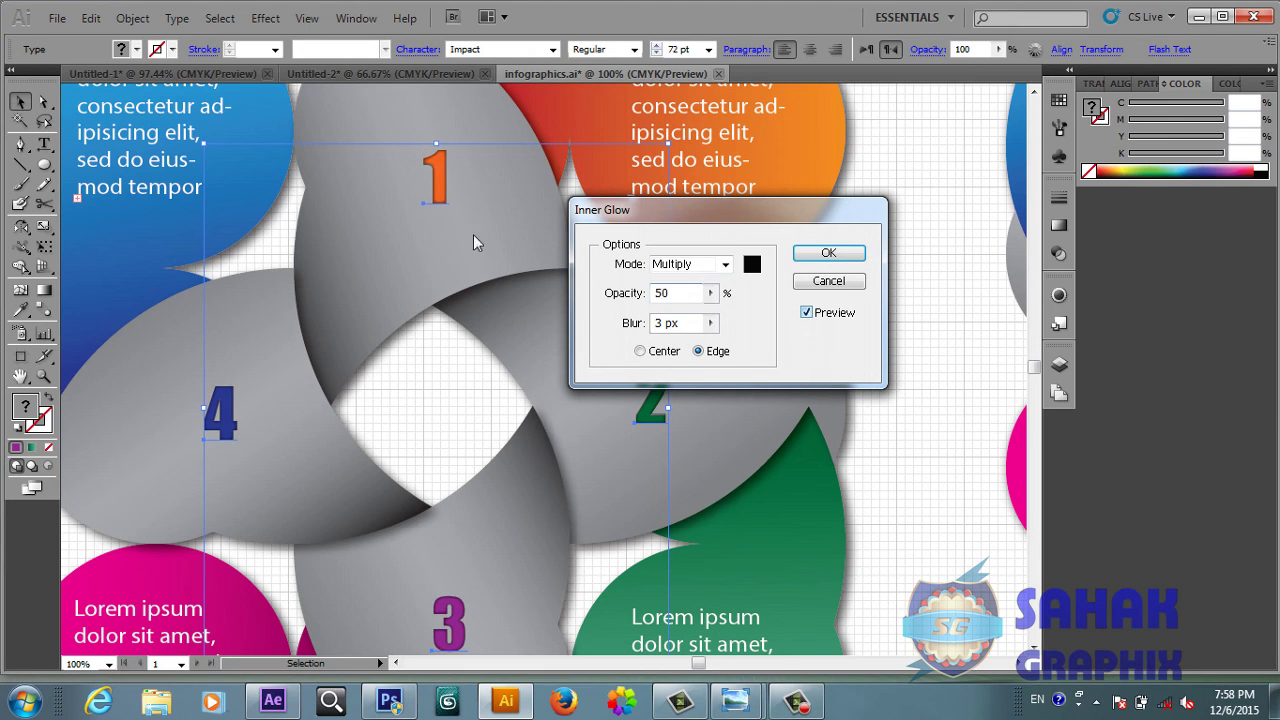
pyautogui.click(826, 254)
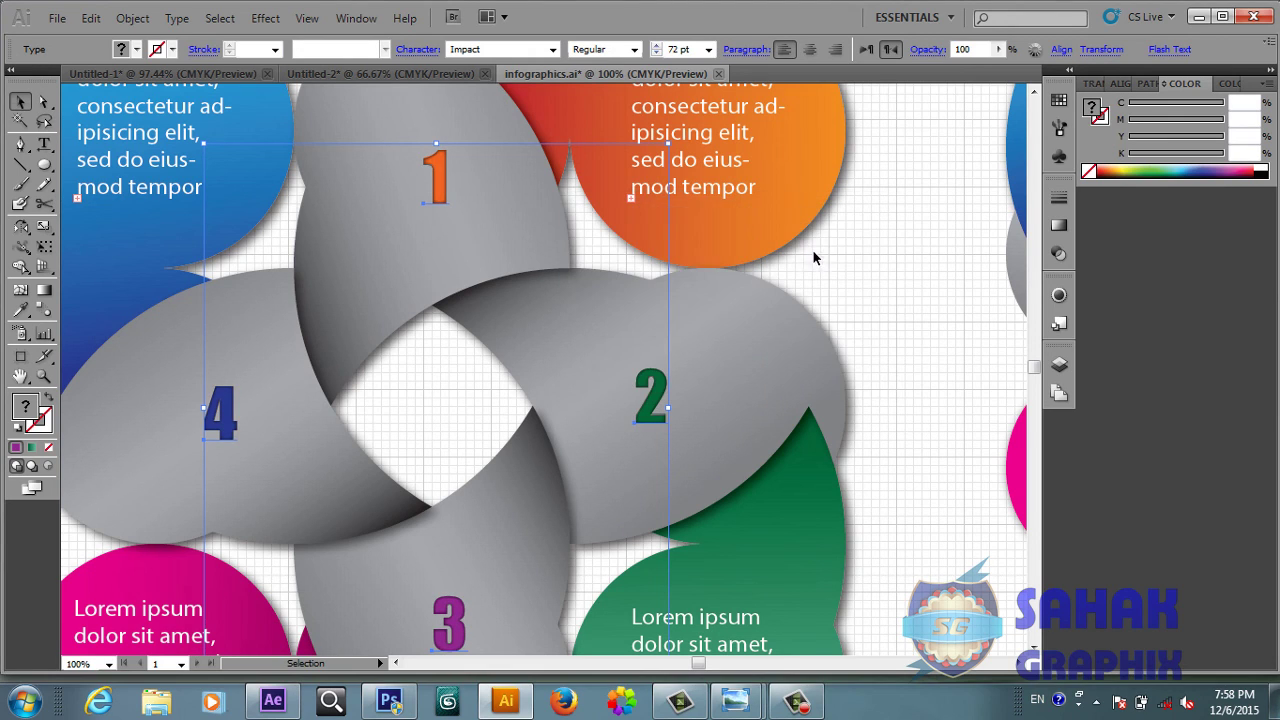
pyautogui.click(923, 232)
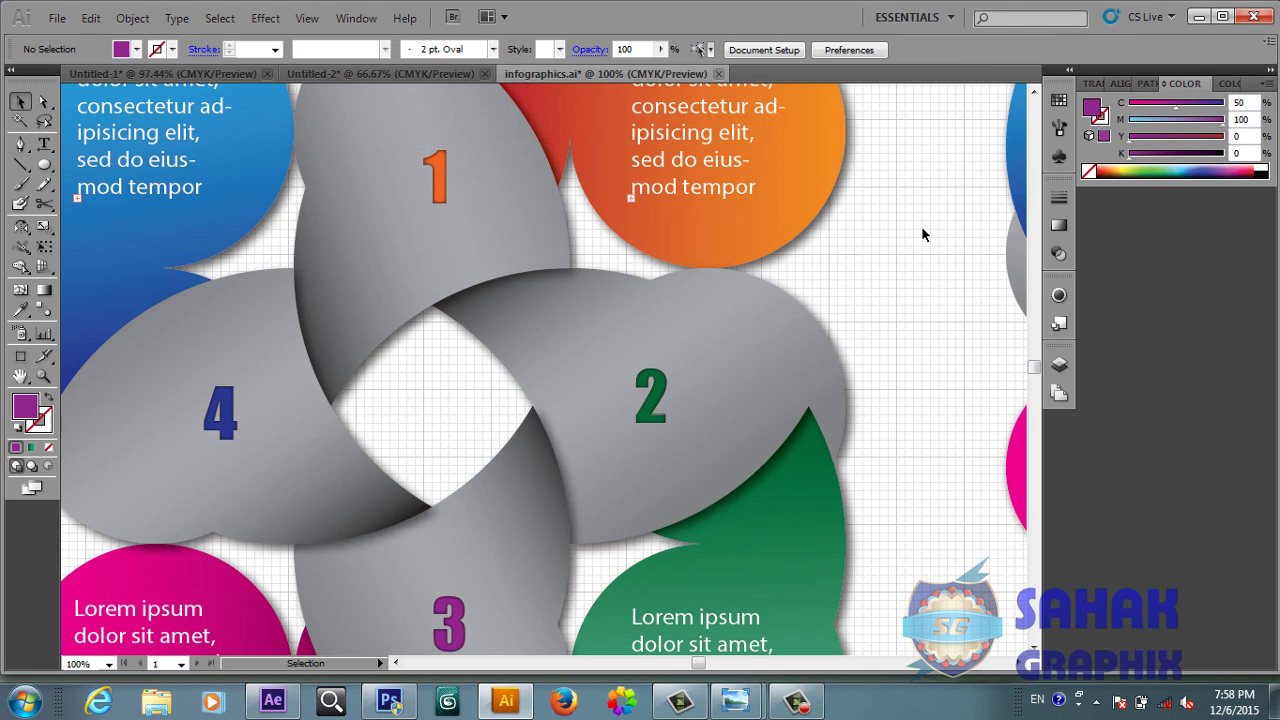
# - Zoom to 66.67% and turn off the canvas grid
pyautogui.hotkey('ctrl', '-')
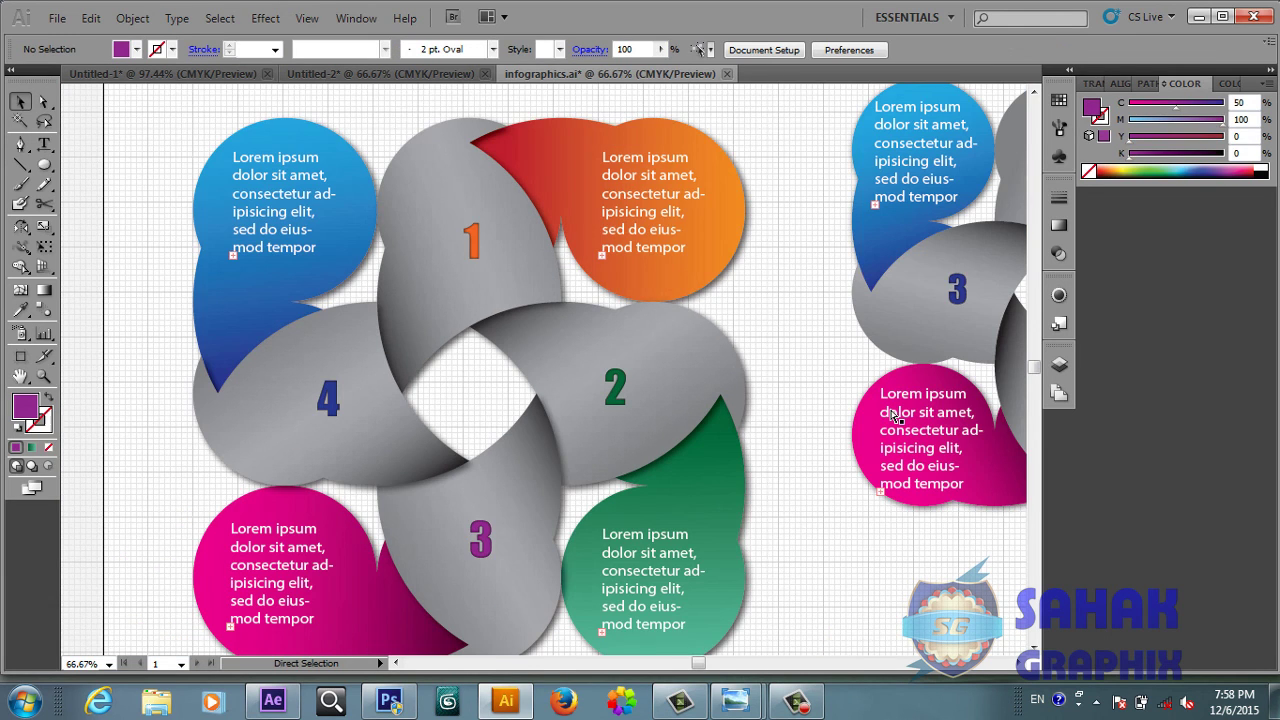
pyautogui.hotkey('ctrl', '-')
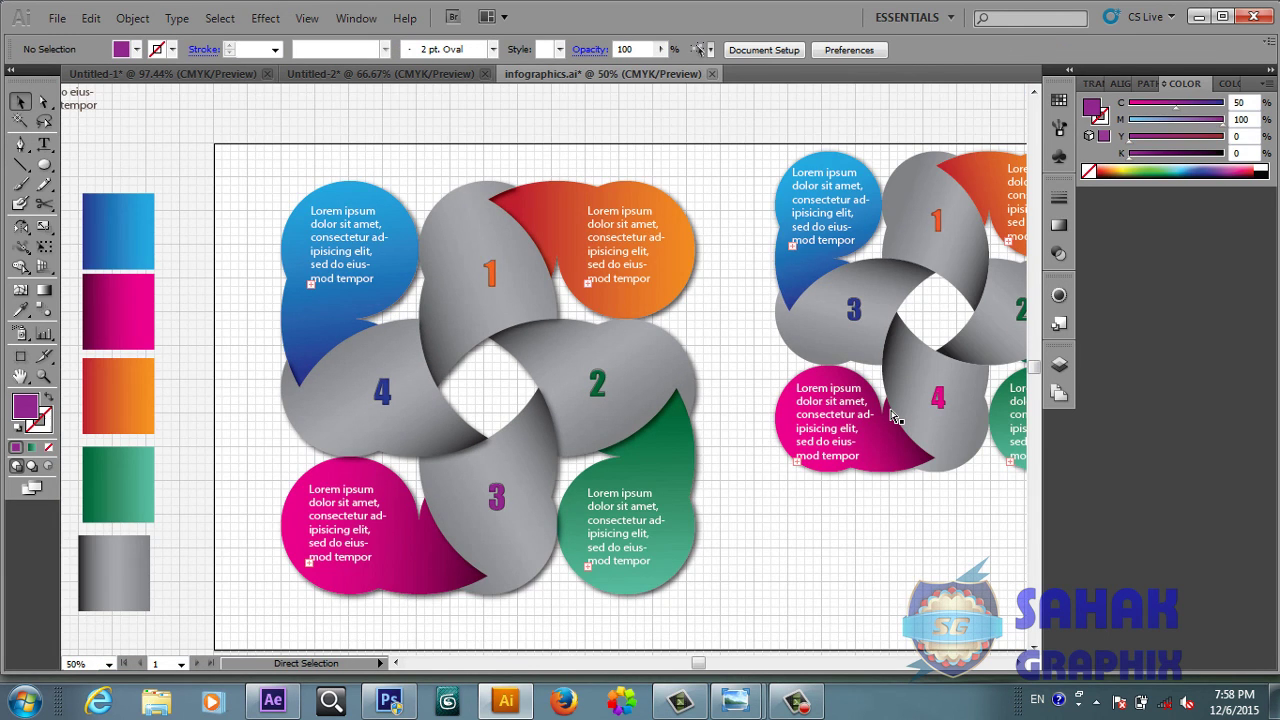
pyautogui.hotkey('ctrl', '+')
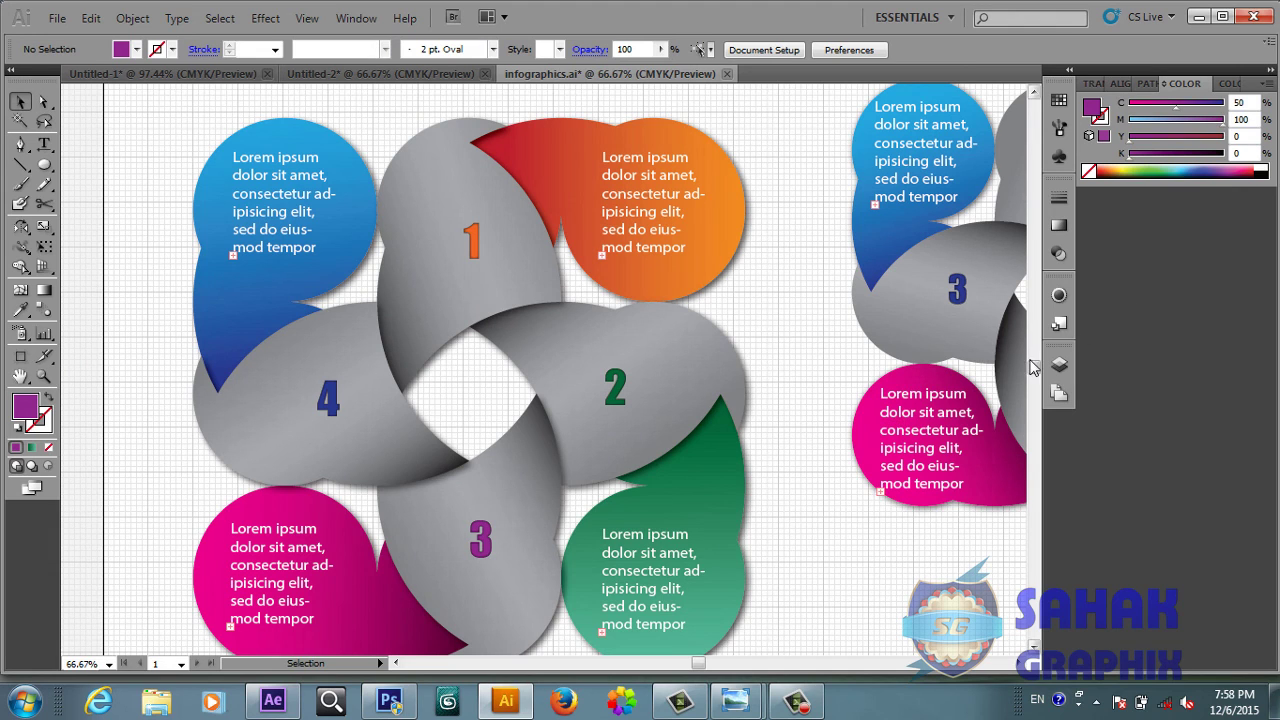
pyautogui.moveTo(1034, 367); pyautogui.dragTo(1035, 374)
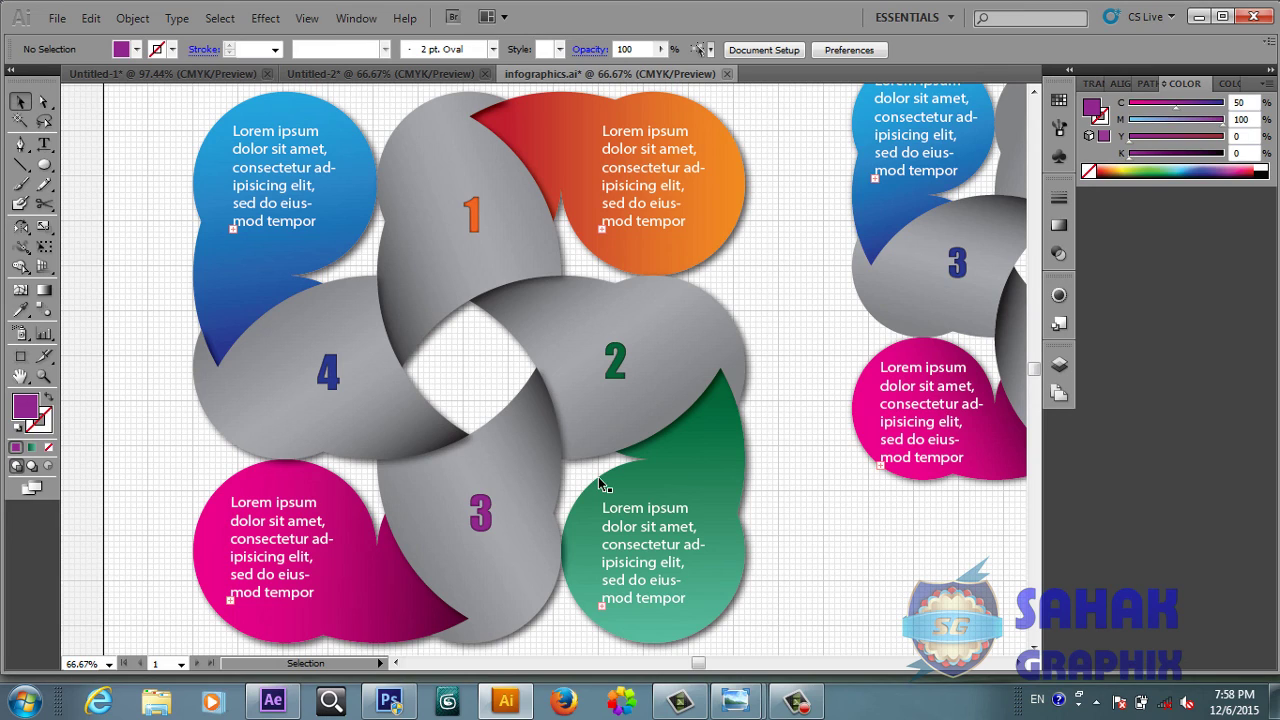
pyautogui.press('a')
pyautogui.hotkey('ctrl', "'")
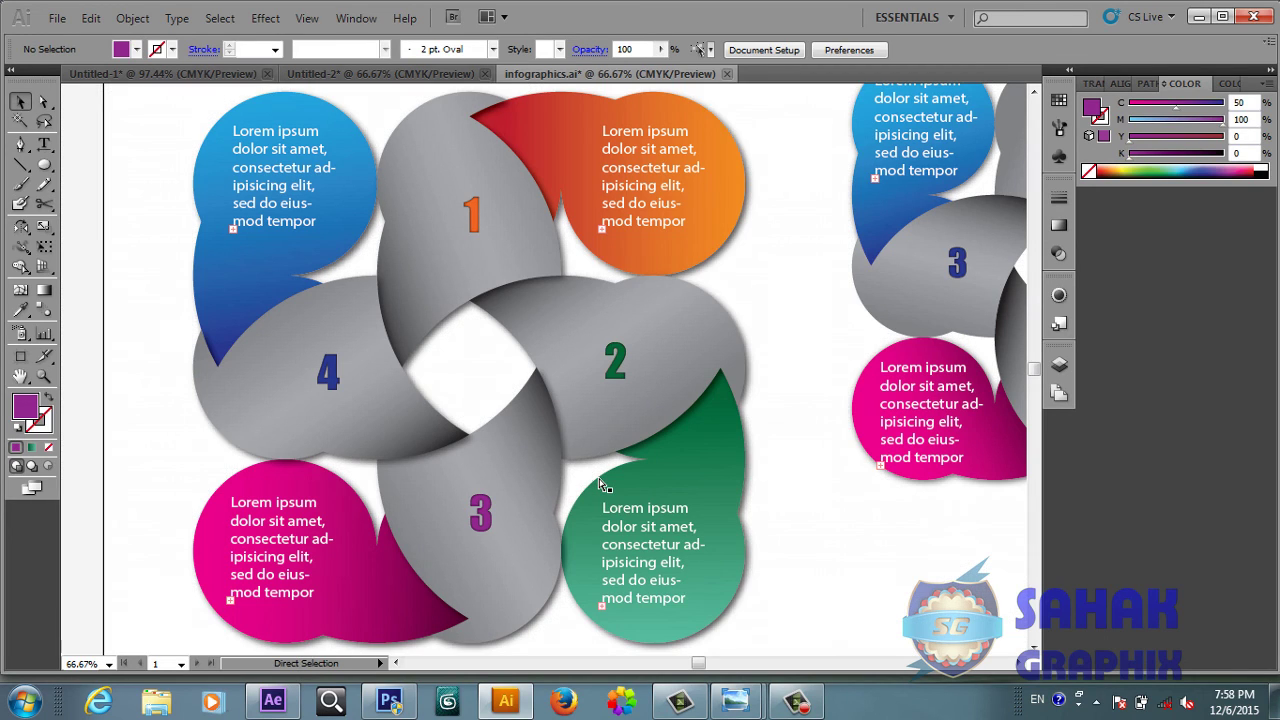
pyautogui.press('v')
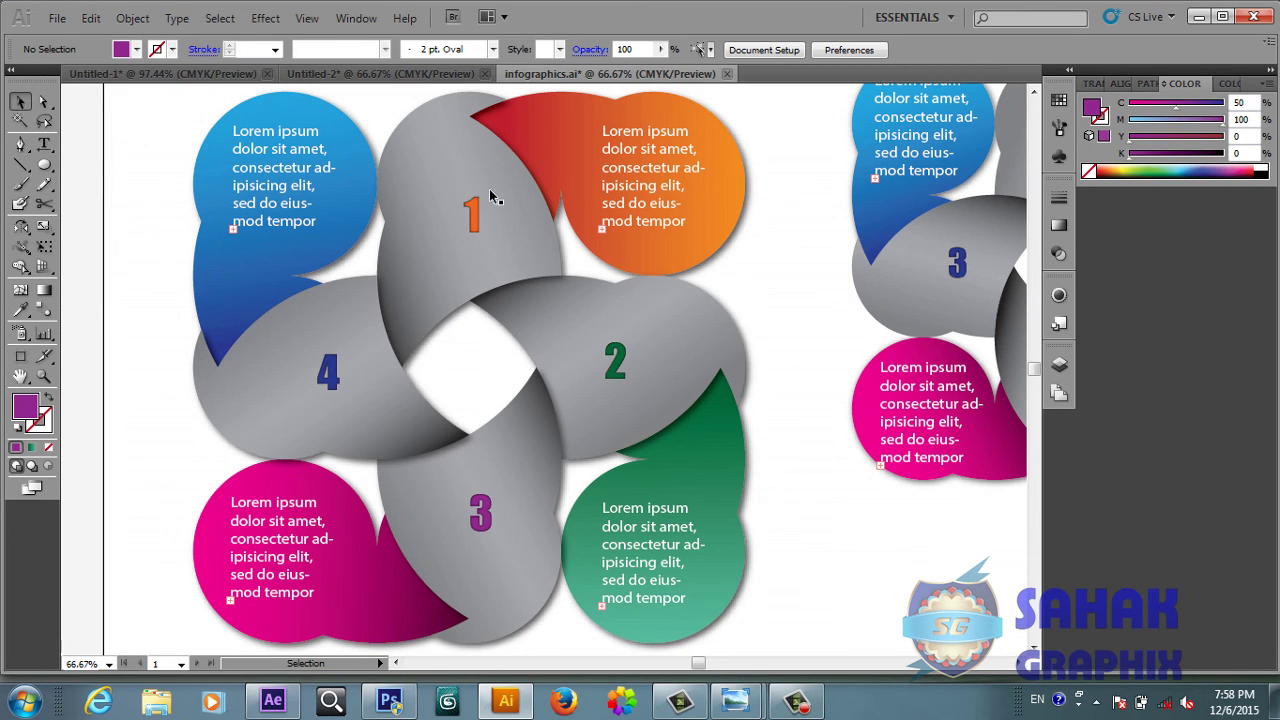